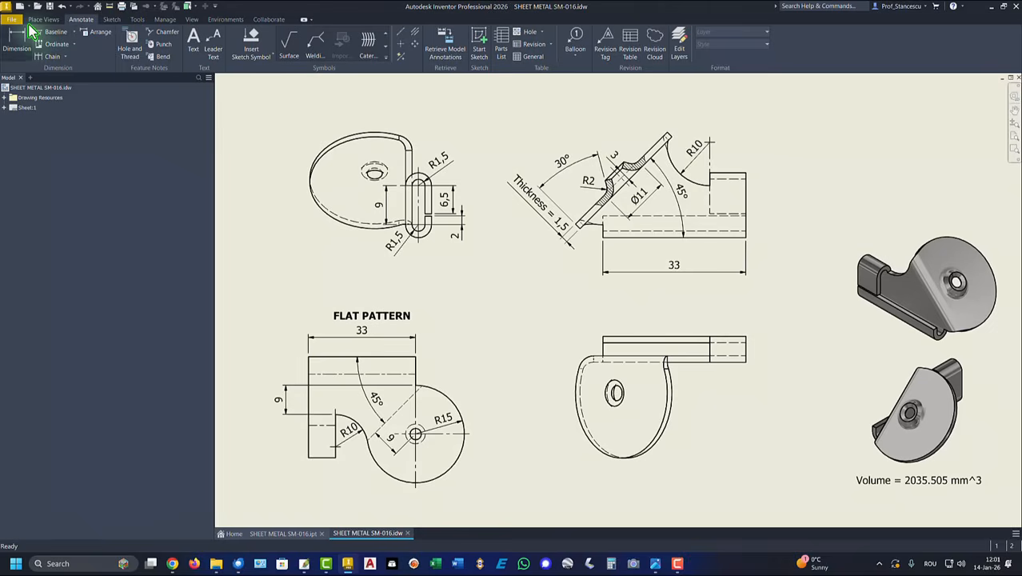
# - Create a new part from the Standard (mm).ipt template and start a 2D sketch on the YZ plane
pyautogui.click(26, 7)
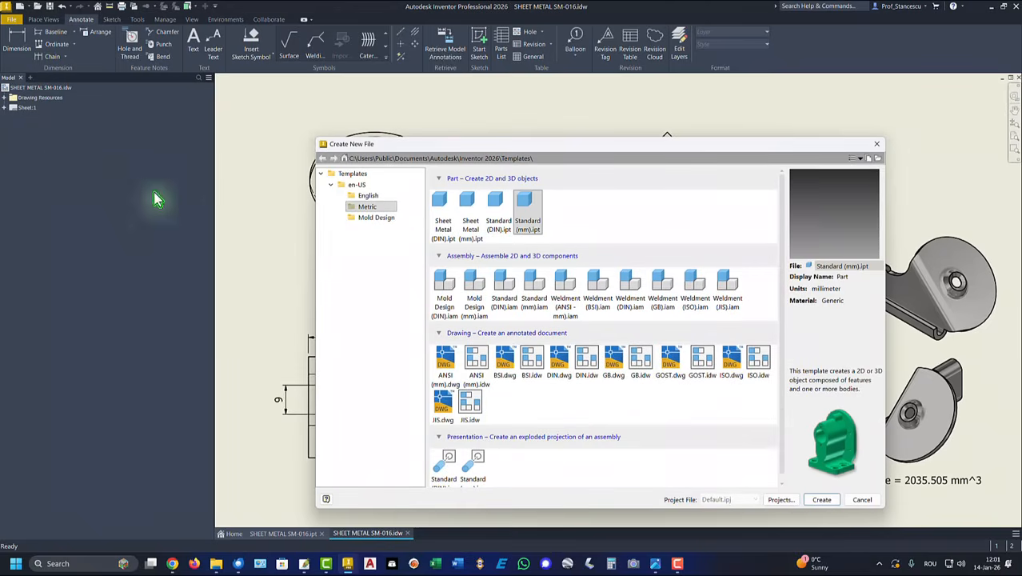
pyautogui.doubleClick(527, 216)
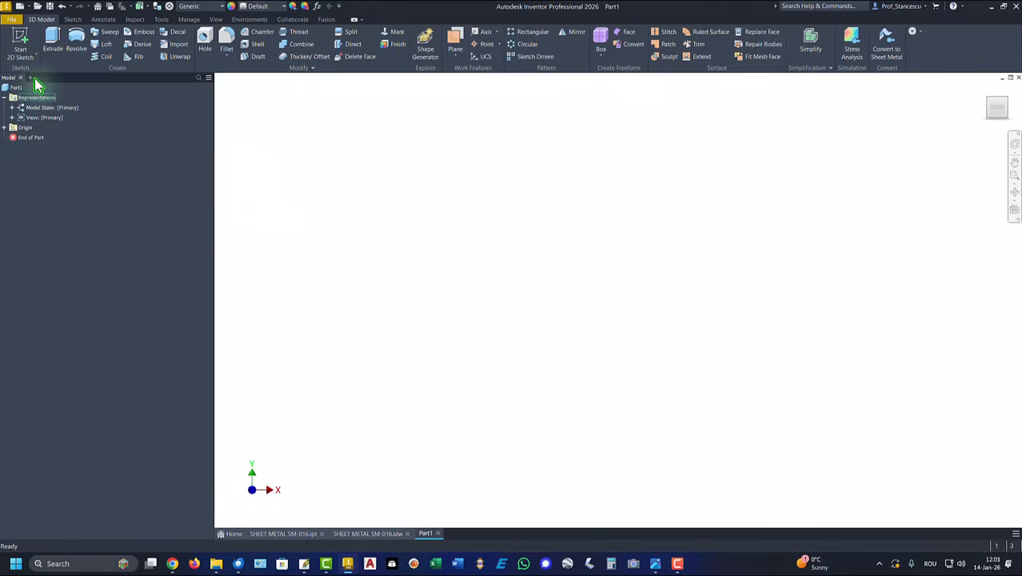
pyautogui.click(22, 45)
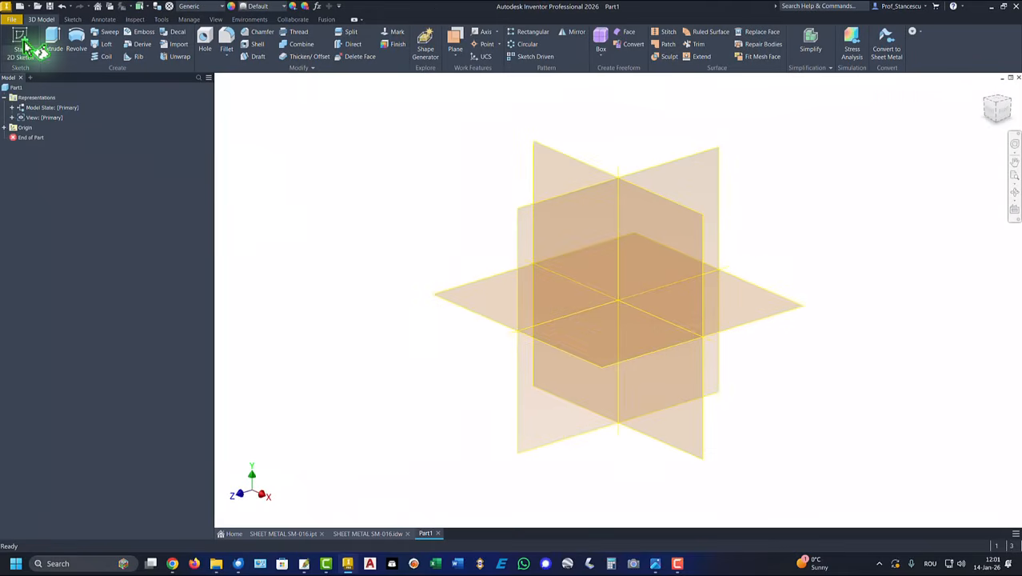
pyautogui.click(531, 214)
# - Sketch a horizontal line about 36 mm long from the origin in the positive Z direction
pyautogui.scroll(-4, 451, 207)
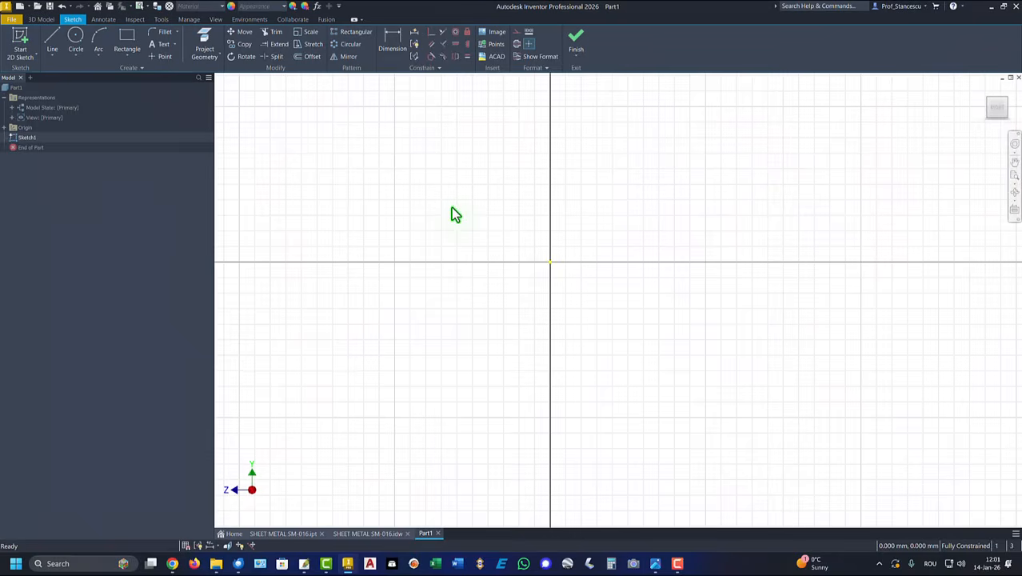
pyautogui.moveTo(425, 184); pyautogui.dragTo(539, 288, button='middle')
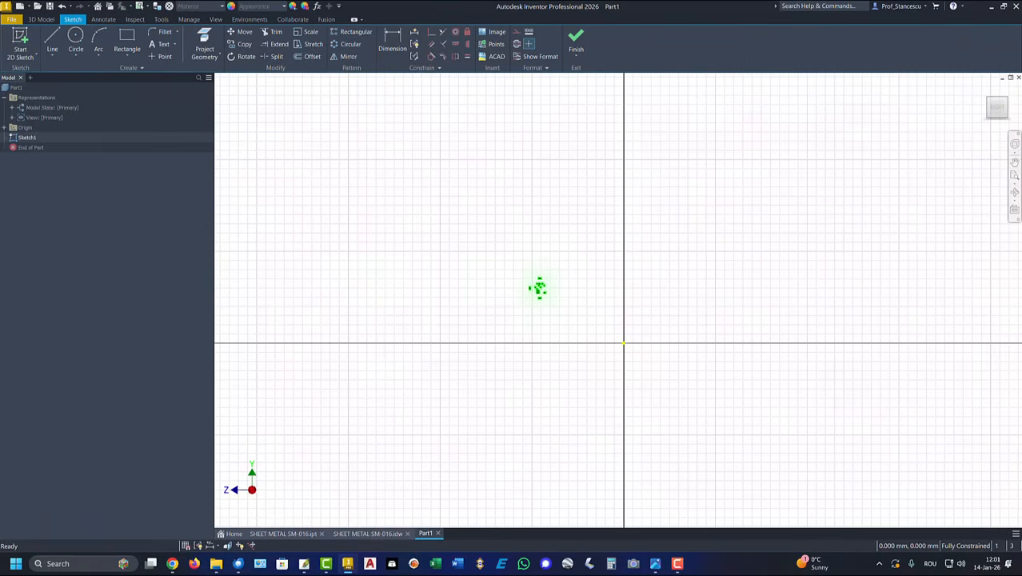
pyautogui.click(54, 46)
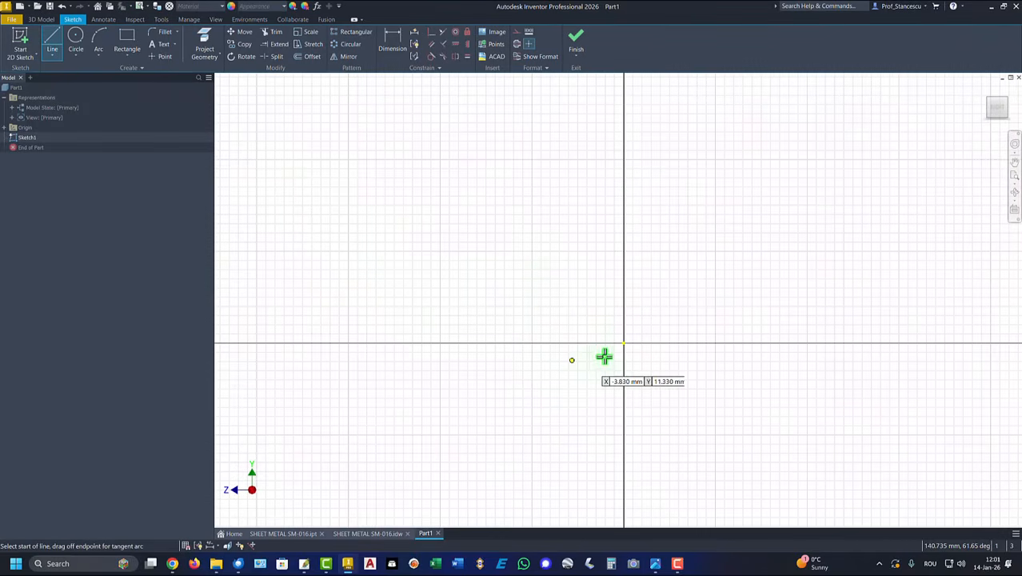
pyautogui.click(622, 344)
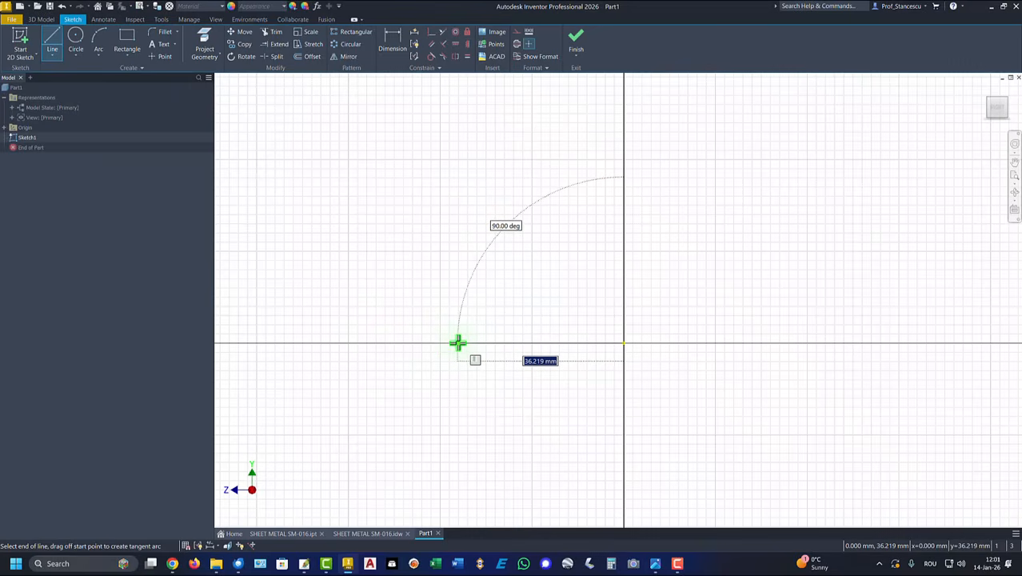
pyautogui.click(458, 343)
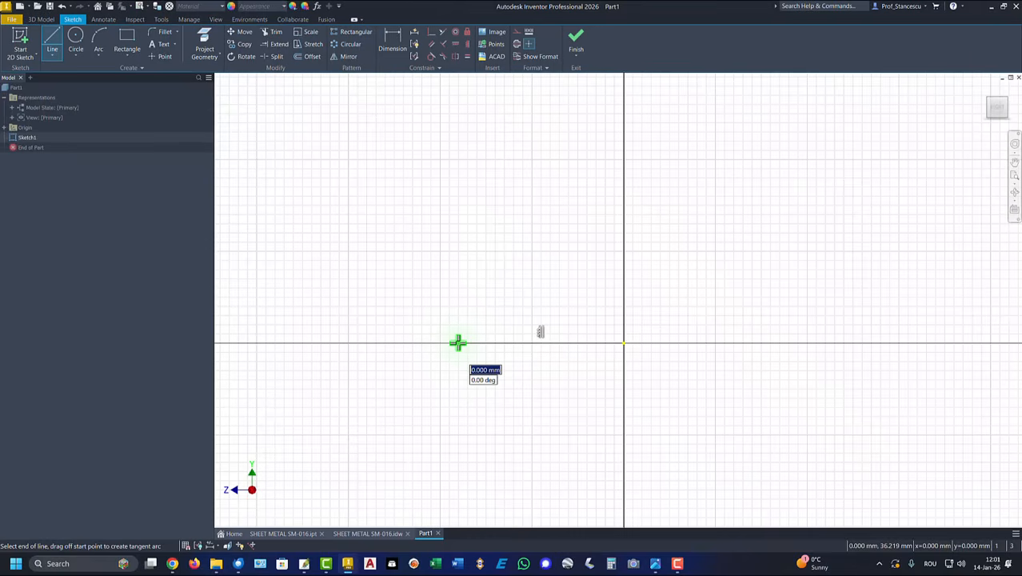
# - Continue the profile with tangent arcs of about 10.8 mm and 13.4 mm radius, then close it with a horizontal and a vertical line
pyautogui.moveTo(458, 344)
pyautogui.mouseDown()
pyautogui.moveTo(374, 272)
pyautogui.moveTo(424, 224)
pyautogui.moveTo(482, 248)
pyautogui.moveTo(530, 299)
pyautogui.moveTo(557, 305)
pyautogui.mouseUp()
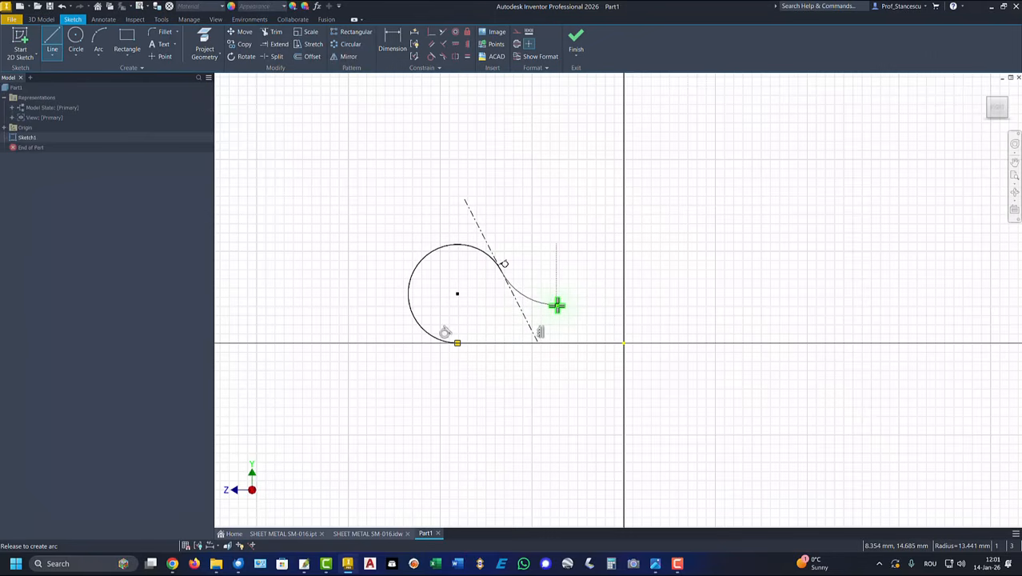
pyautogui.moveTo(556, 305); pyautogui.dragTo(557, 305)
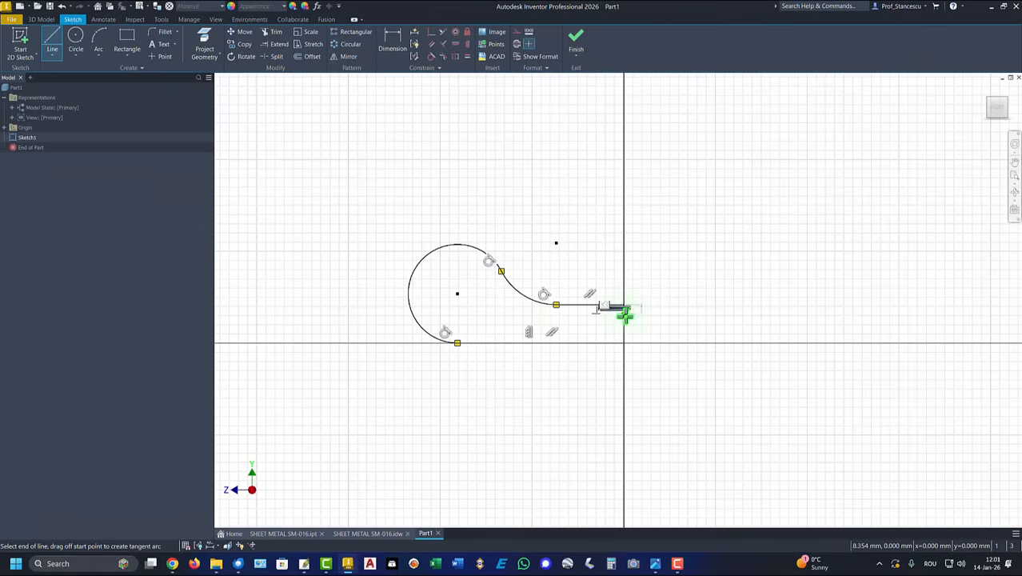
pyautogui.rightClick(679, 318)
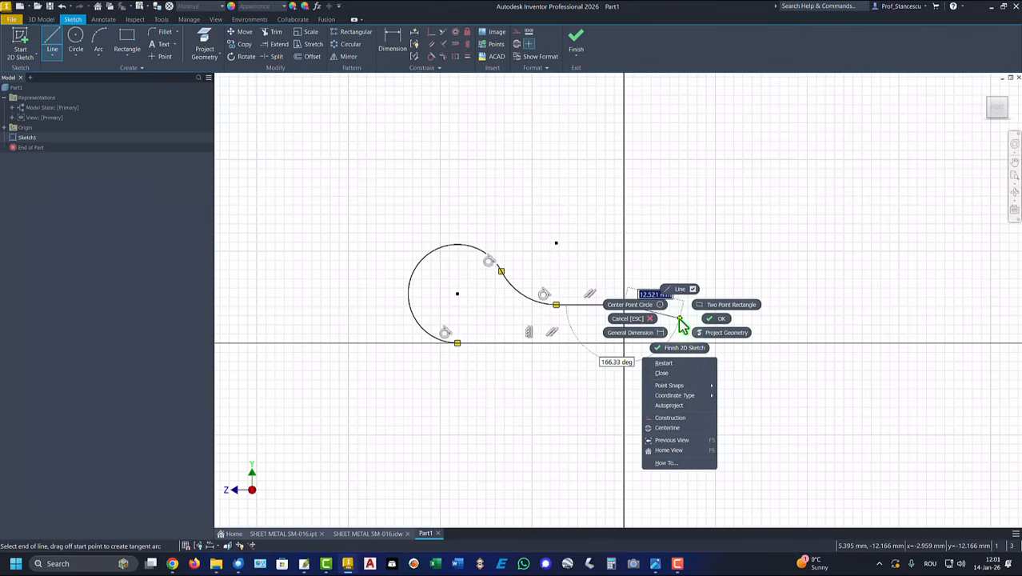
pyautogui.click(661, 373)
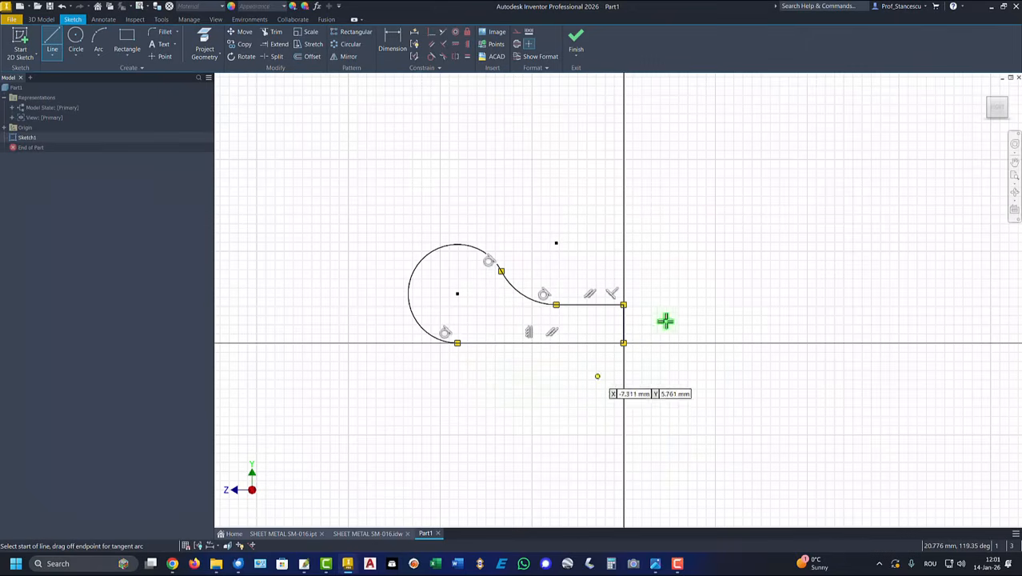
pyautogui.press('Escape')
# - Dimension the profile's lower horizontal line to 33 mm
pyautogui.press('d')
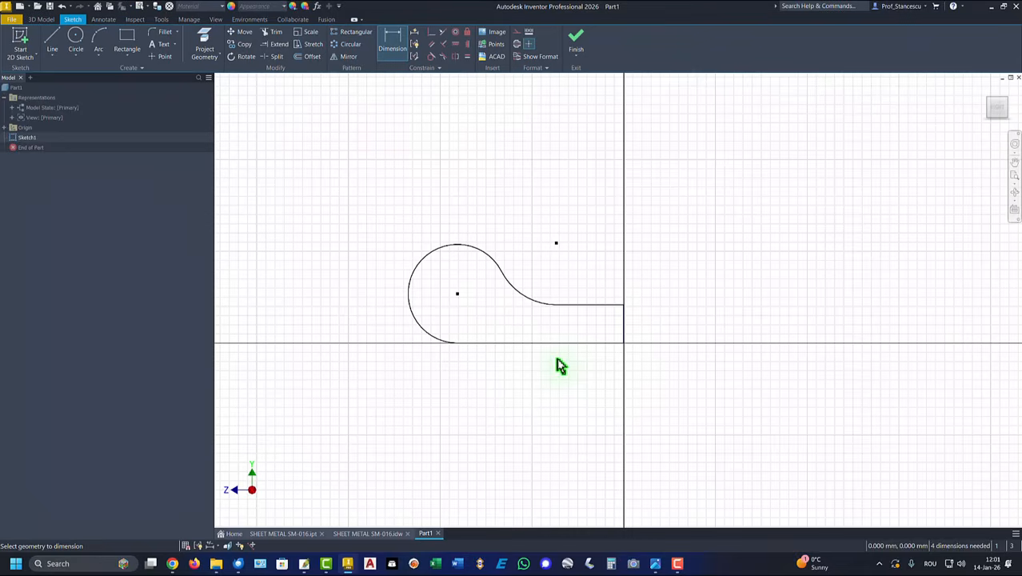
pyautogui.click(557, 344)
pyautogui.click(538, 387)
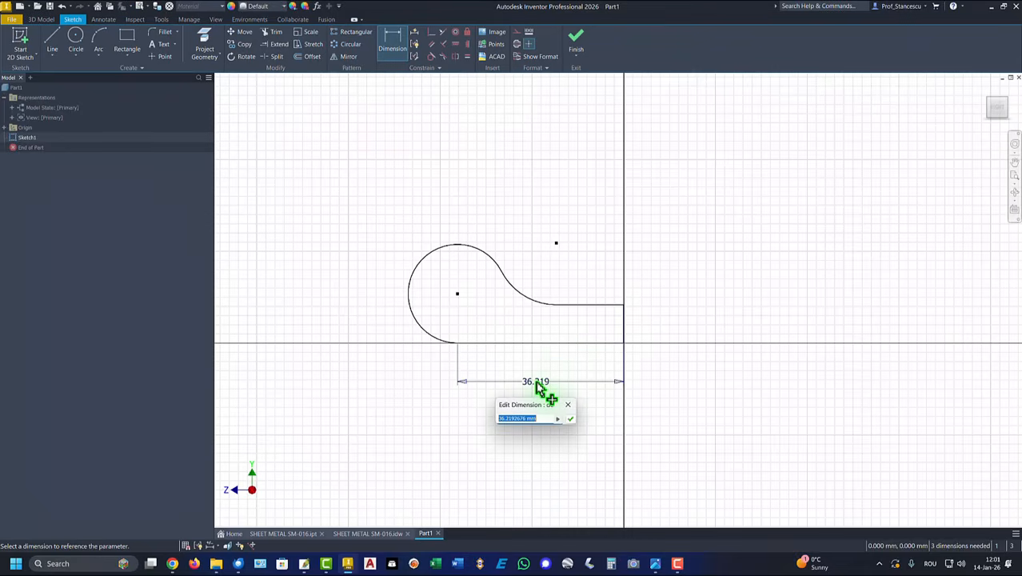
pyautogui.write('33')
pyautogui.press('Return')
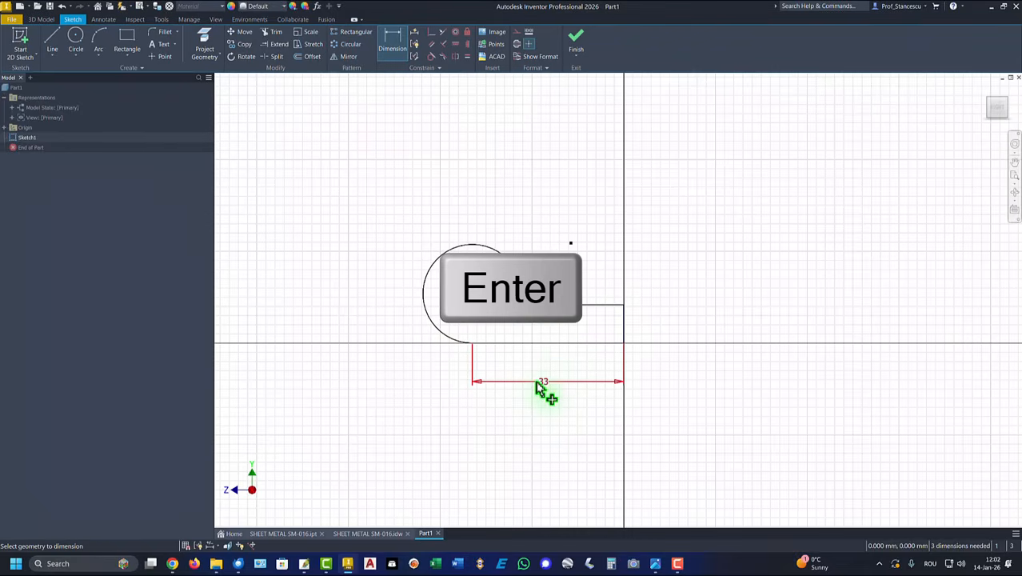
# - Dimension the large arc's radius to 15 mm and the concave arc's radius to 10 mm
pyautogui.click(423, 304)
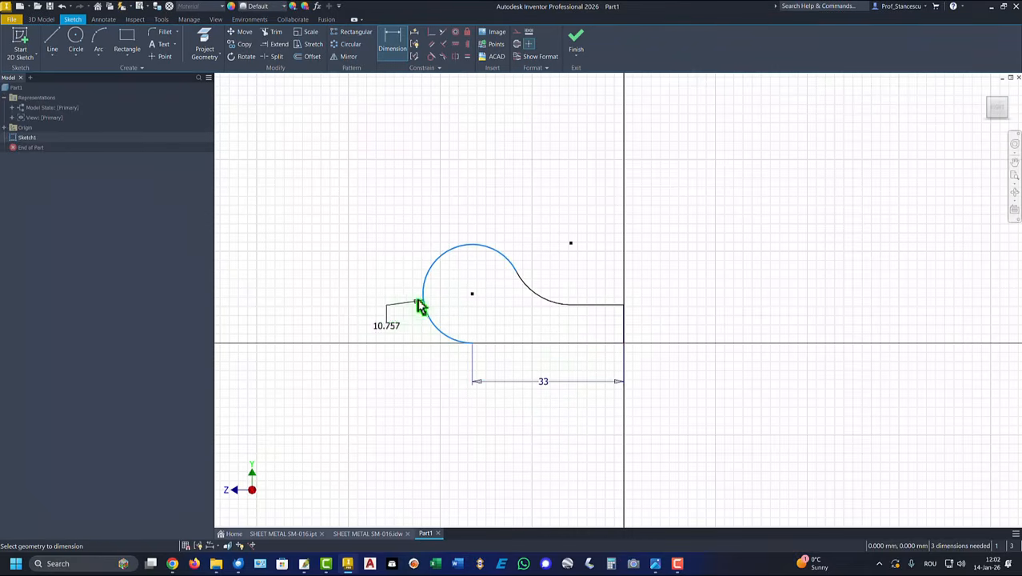
pyautogui.click(452, 302)
pyautogui.write('15')
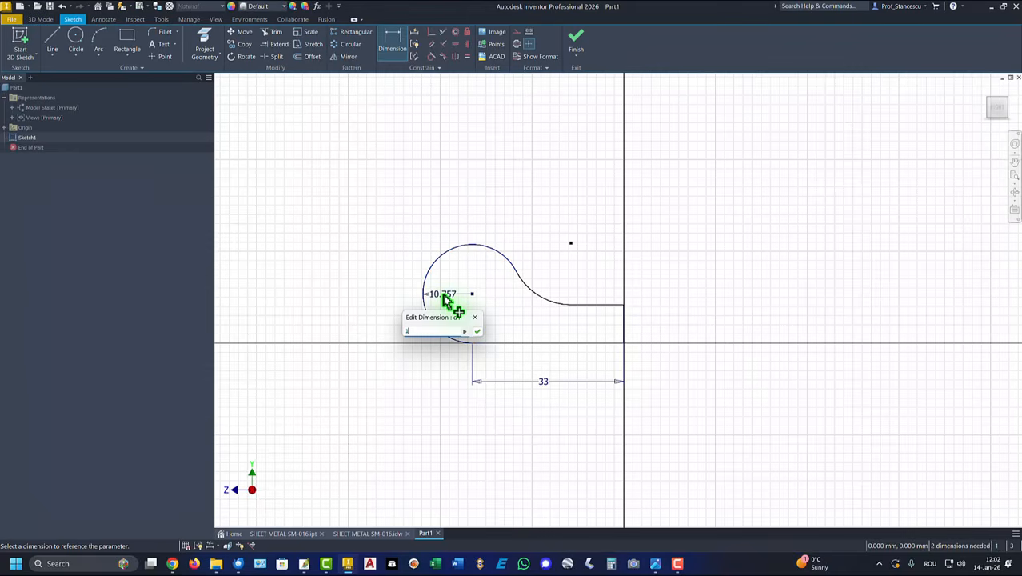
pyautogui.press('Return')
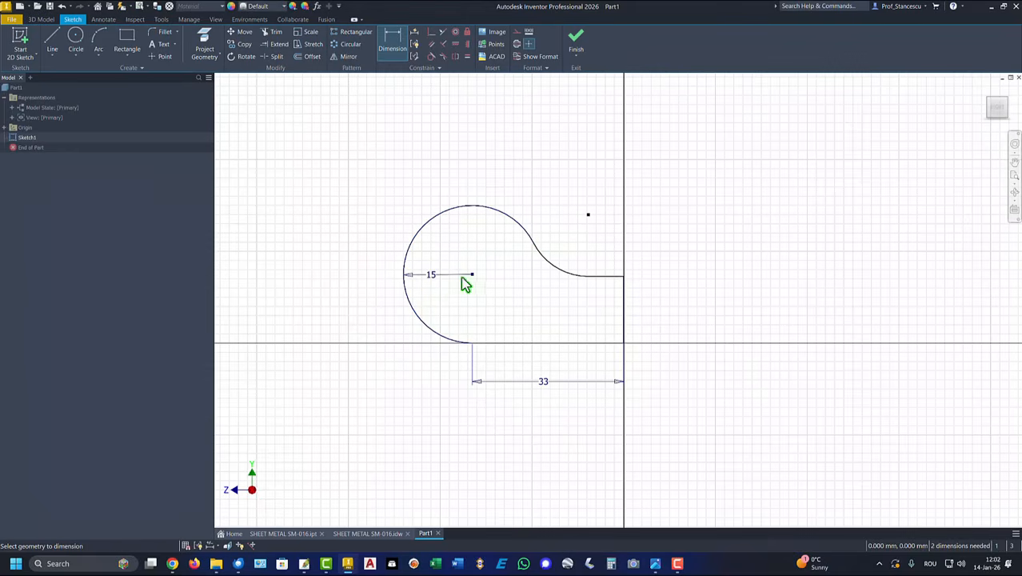
pyautogui.click(554, 271)
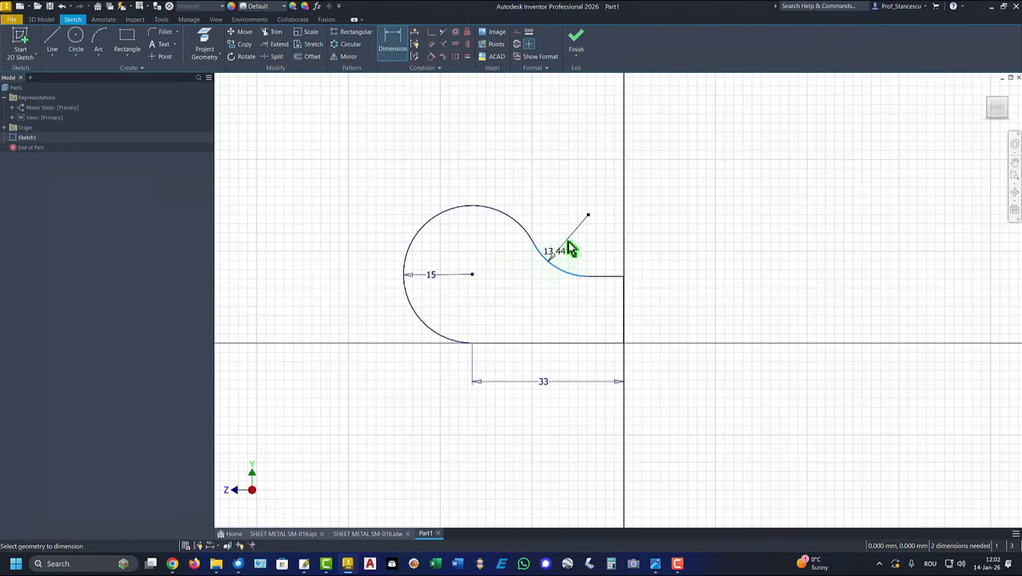
pyautogui.click(573, 247)
pyautogui.write('10')
pyautogui.press('Return')
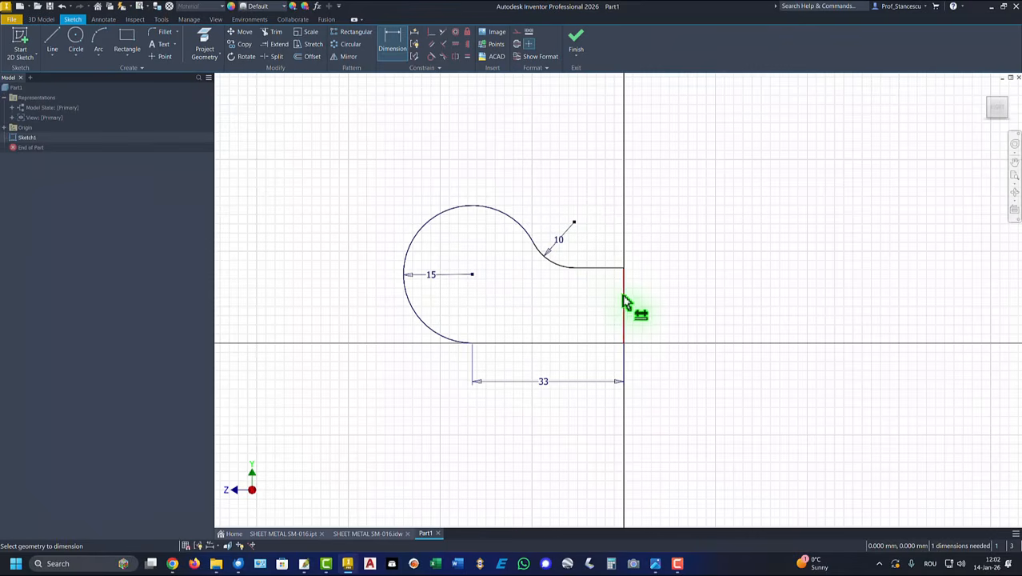
# - Dimension the vertical end line to 9 mm and finish the sketch in the home view
pyautogui.click(623, 303)
pyautogui.click(680, 304)
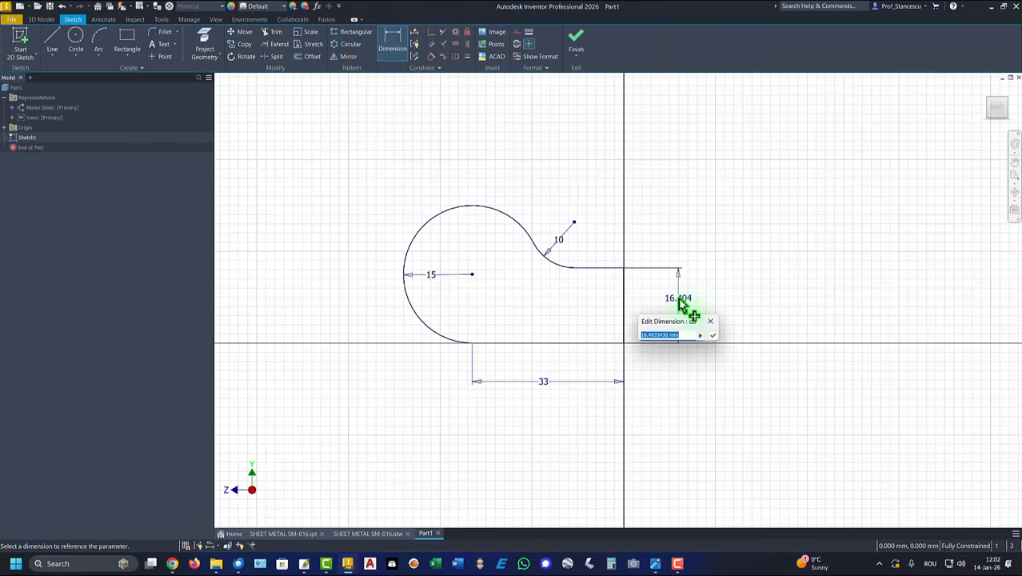
pyautogui.write('9')
pyautogui.press('Return')
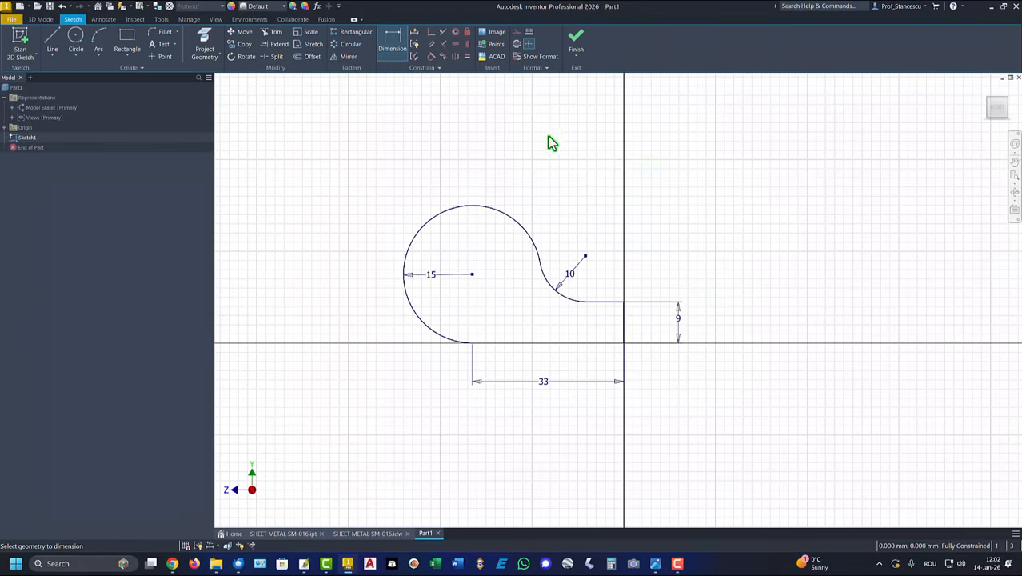
pyautogui.click(577, 40)
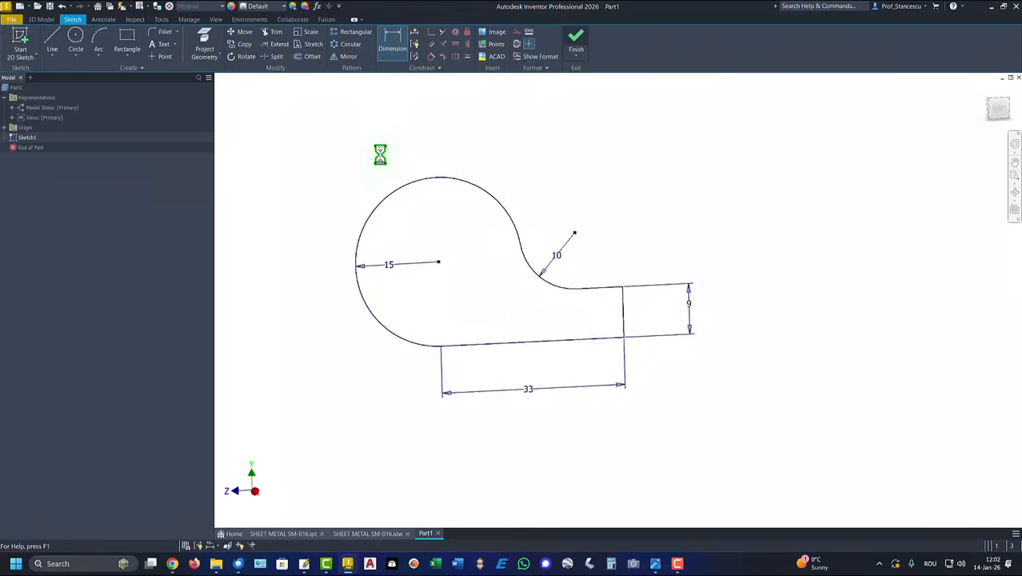
pyautogui.press('F6')
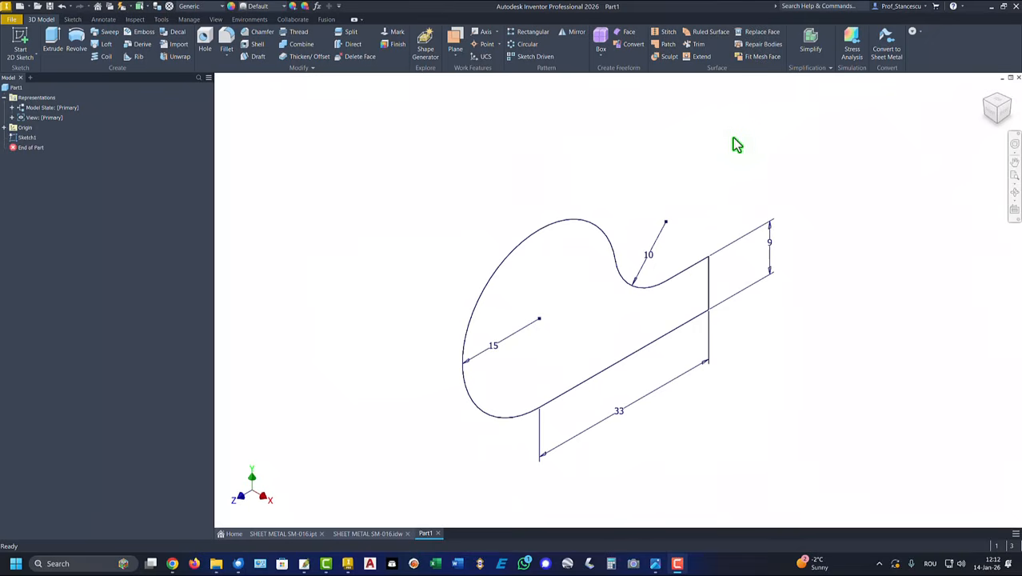
# - Convert the part to sheet metal and set its thickness to 1.5 mm, with the thickness from the rule turned off
pyautogui.click(886, 53)
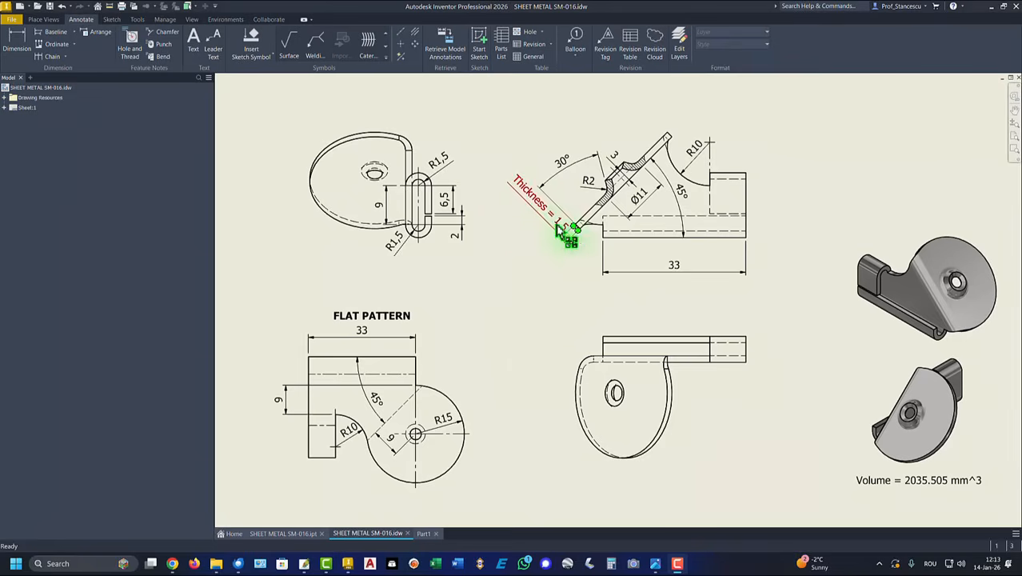
pyautogui.moveTo(566, 235)
pyautogui.mouseDown()
pyautogui.moveTo(524, 200)
pyautogui.moveTo(549, 233)
pyautogui.mouseUp()
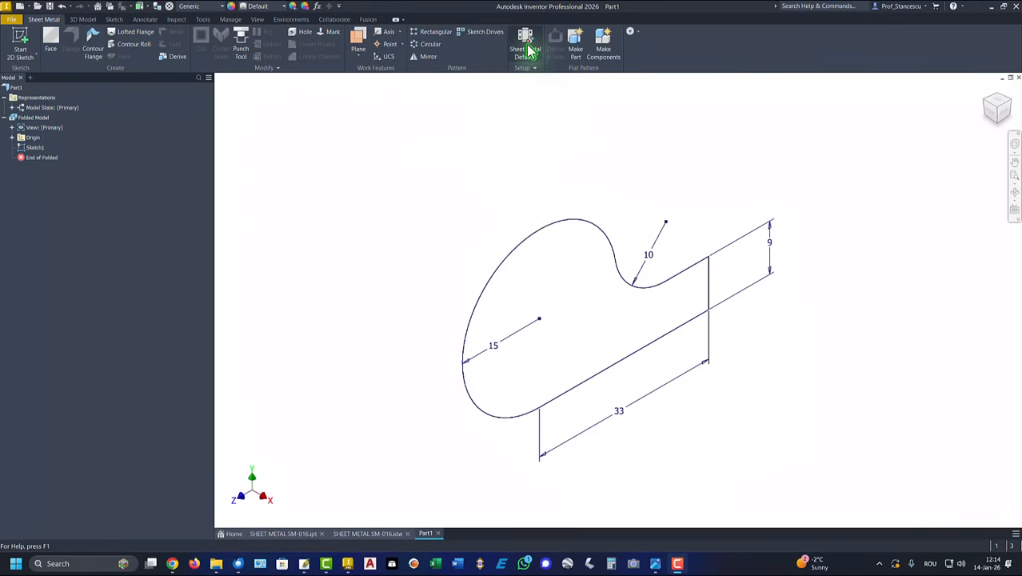
pyautogui.click(527, 53)
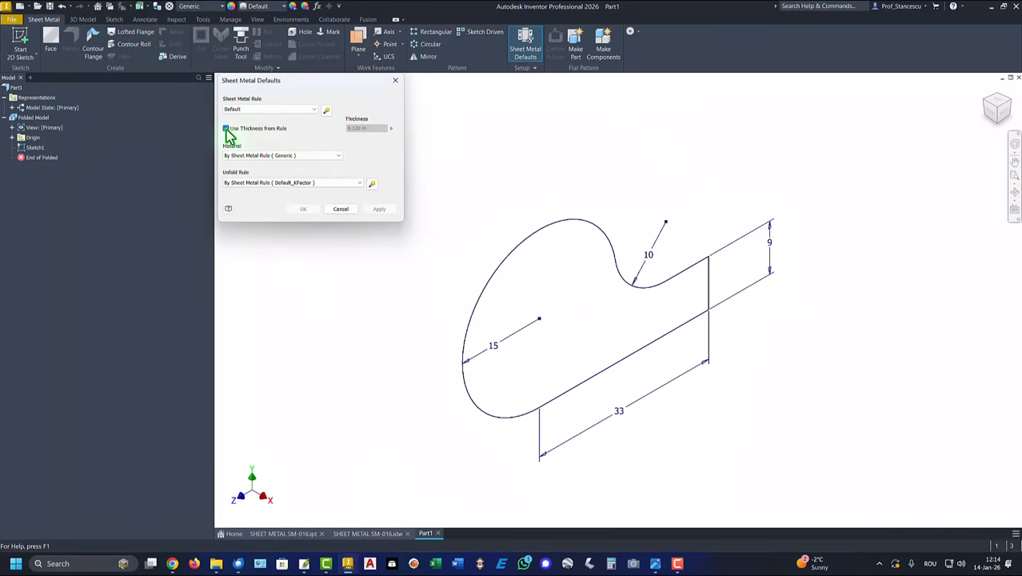
pyautogui.click(227, 129)
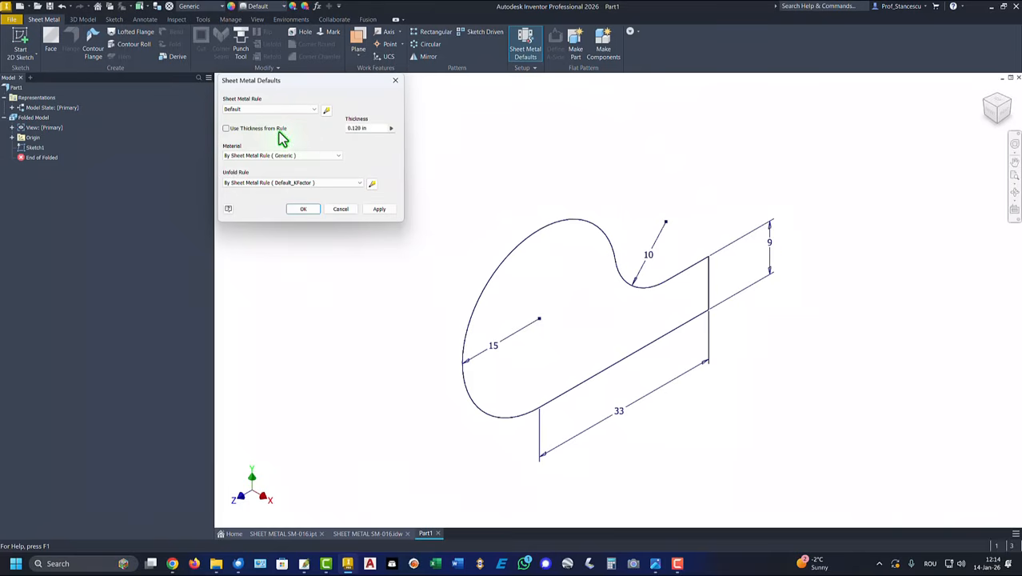
pyautogui.click(368, 129)
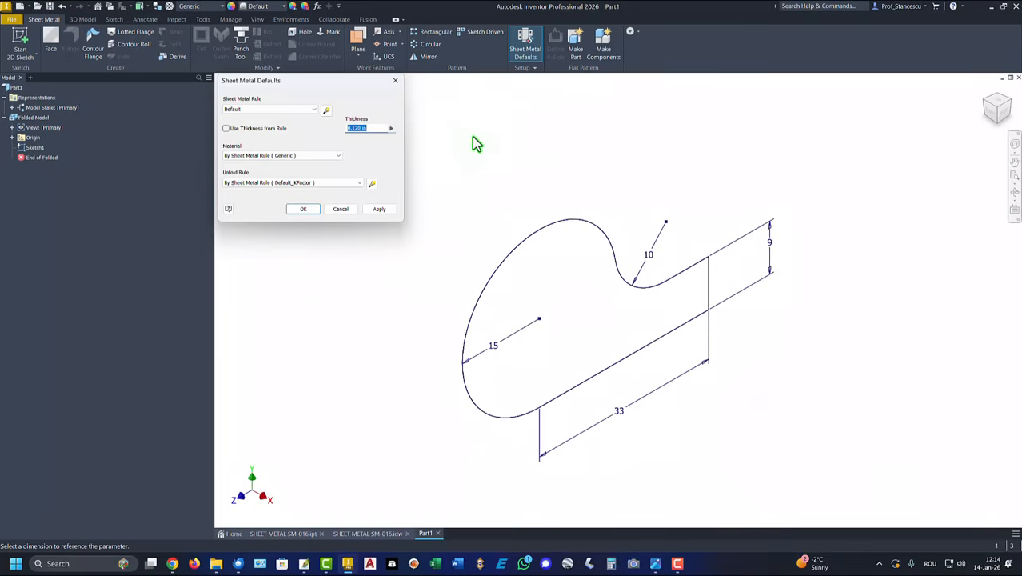
pyautogui.write('1.5mm')
pyautogui.click(305, 210)
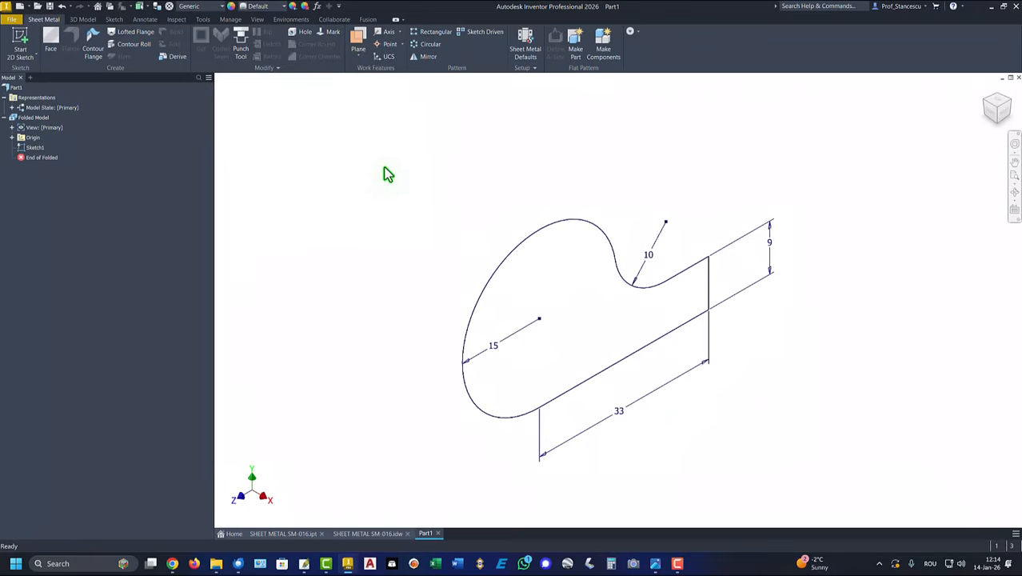
# - Create a sheet metal face from the sketched profile in the default direction
pyautogui.click(50, 40)
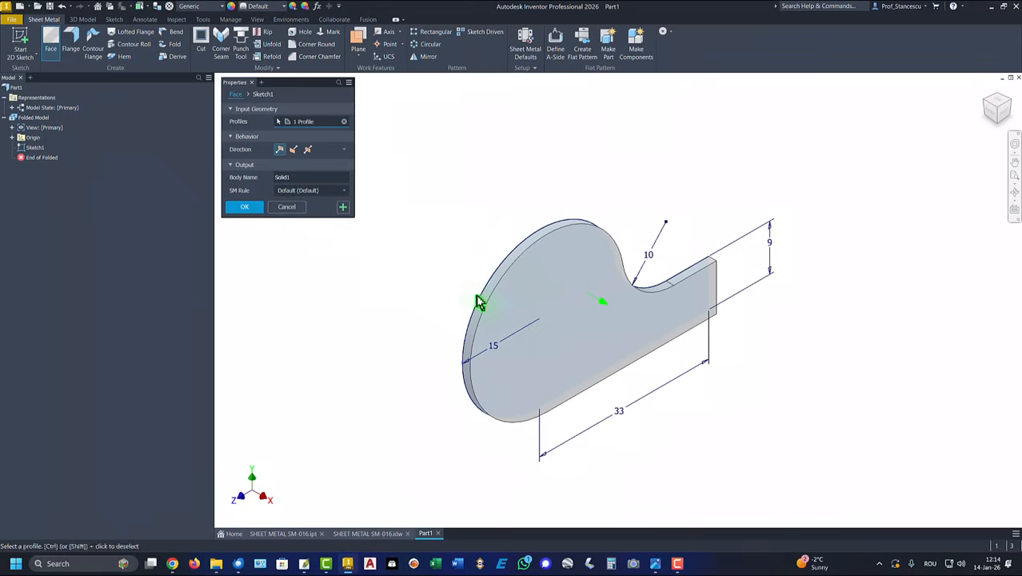
pyautogui.click(246, 209)
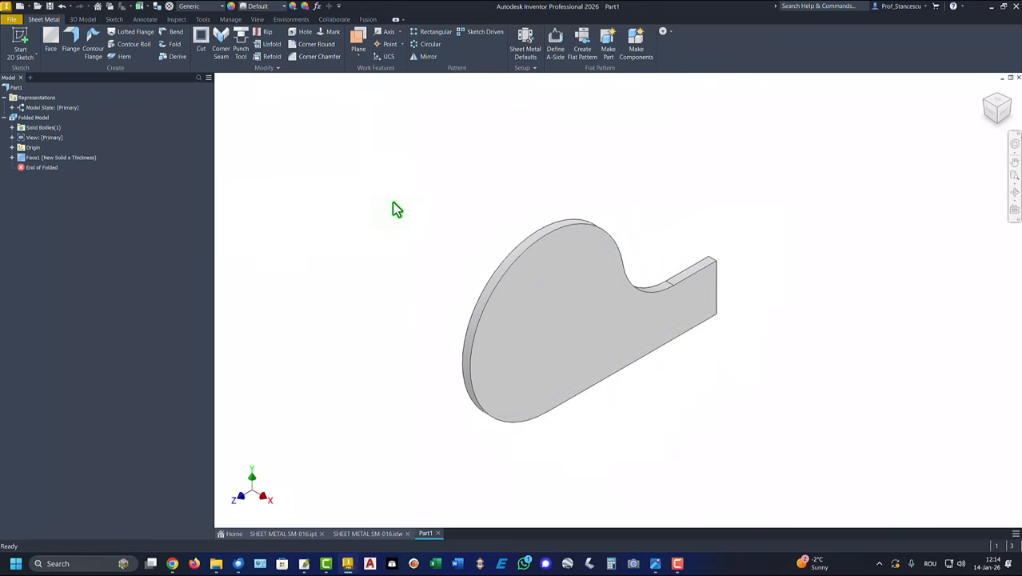
pyautogui.press('F6')
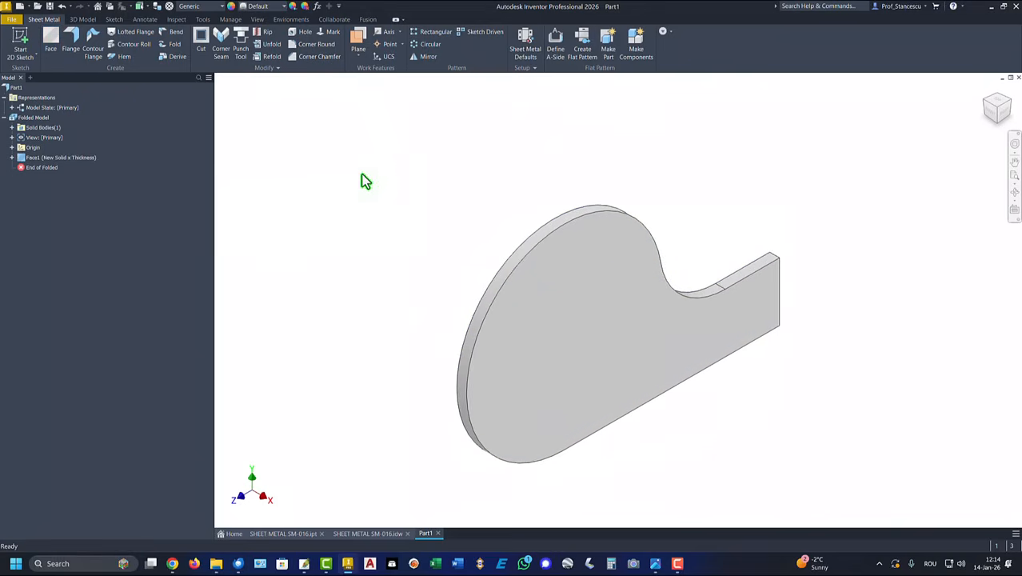
# - Check the hook dimensions on the SHEET METAL SM-016.idw drawing, start a sketch on the part's narrow end face and project its rear vertical edge
pyautogui.hotkey('ctrl', 'Tab')
pyautogui.click(412, 196)
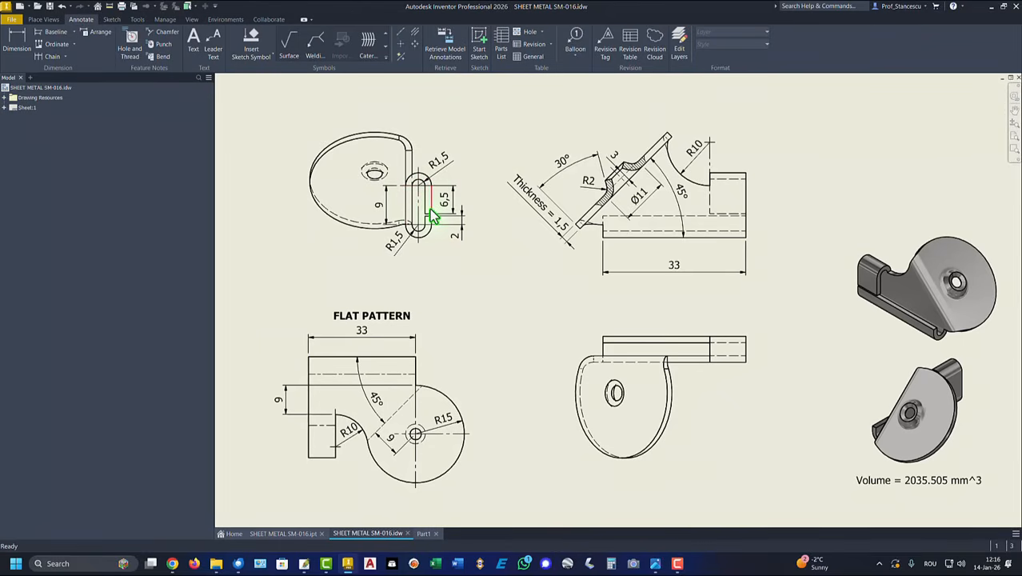
pyautogui.click(433, 160)
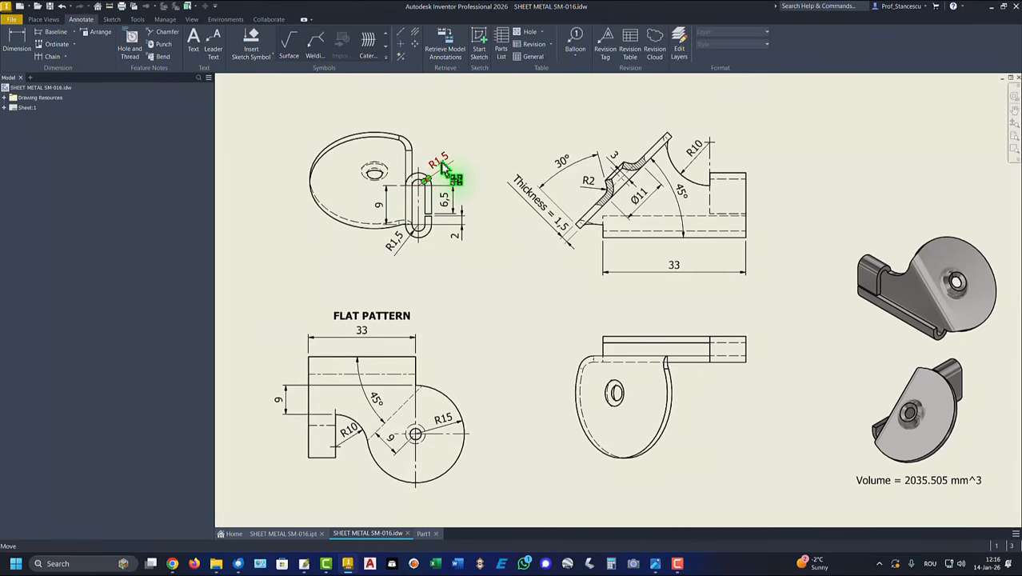
pyautogui.click(447, 204)
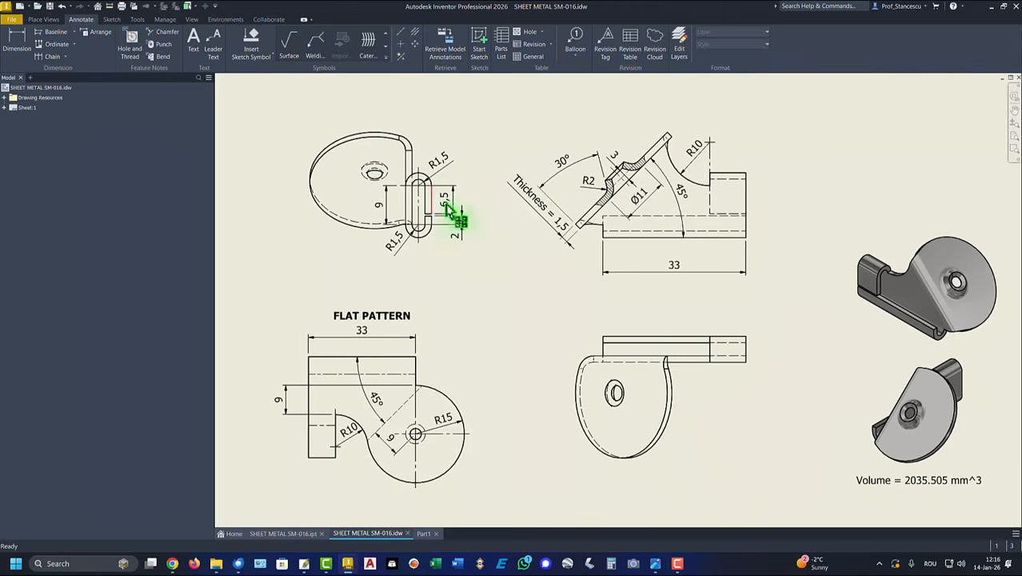
pyautogui.press('d')
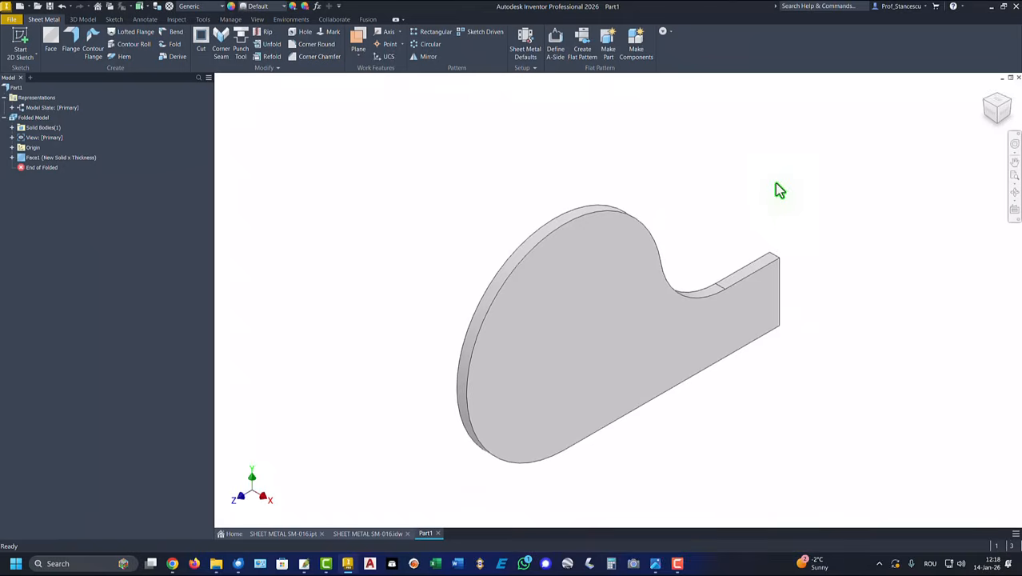
pyautogui.moveTo(774, 182)
pyautogui.keyDown('shift'); pyautogui.mouseDown(button='middle')
pyautogui.moveTo(769, 226)
pyautogui.moveTo(792, 290)
pyautogui.moveTo(671, 374)
pyautogui.moveTo(692, 447)
pyautogui.moveTo(634, 452)
pyautogui.mouseUp(button='middle'); pyautogui.keyUp('shift')
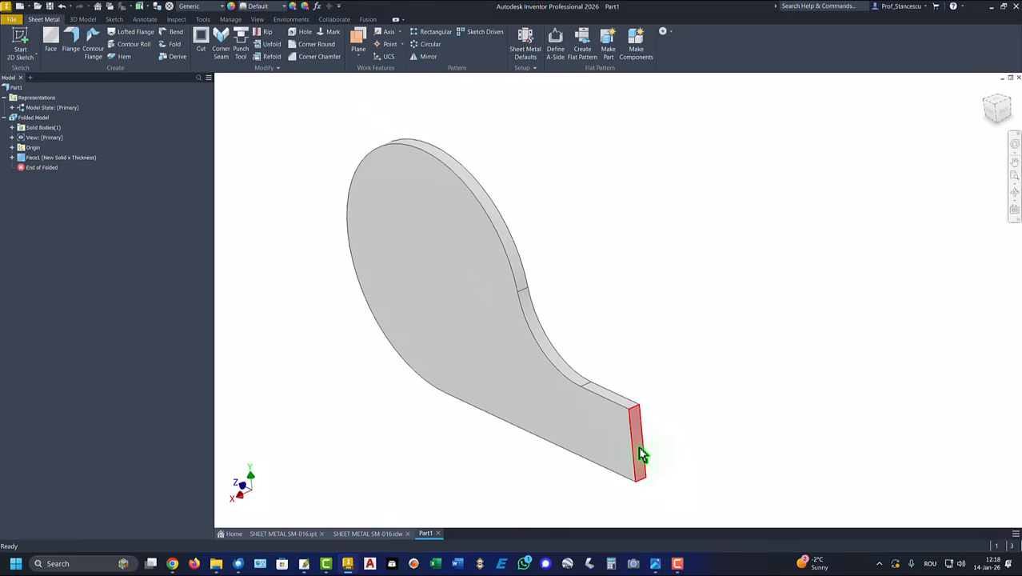
pyautogui.click(711, 441)
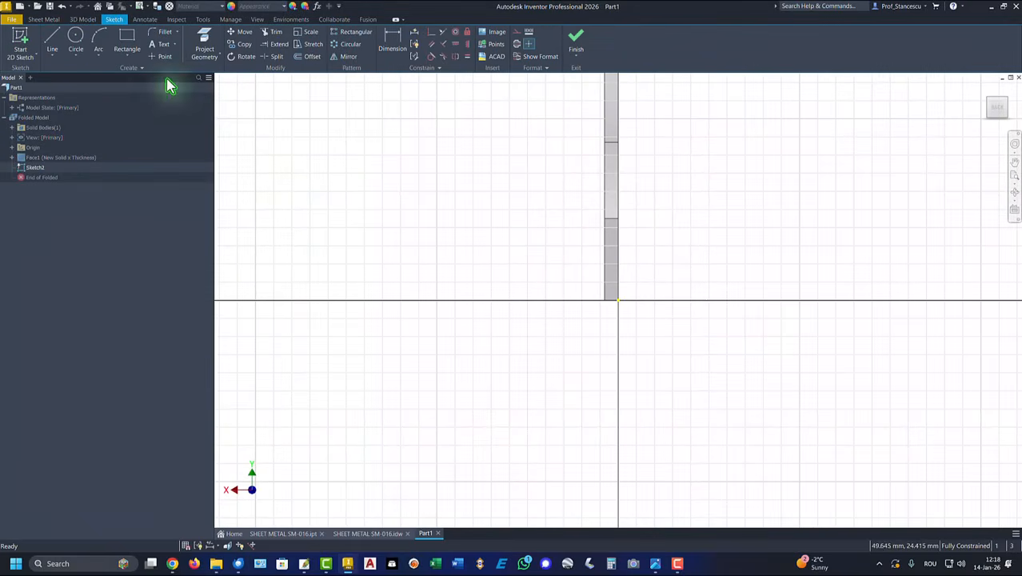
pyautogui.click(210, 41)
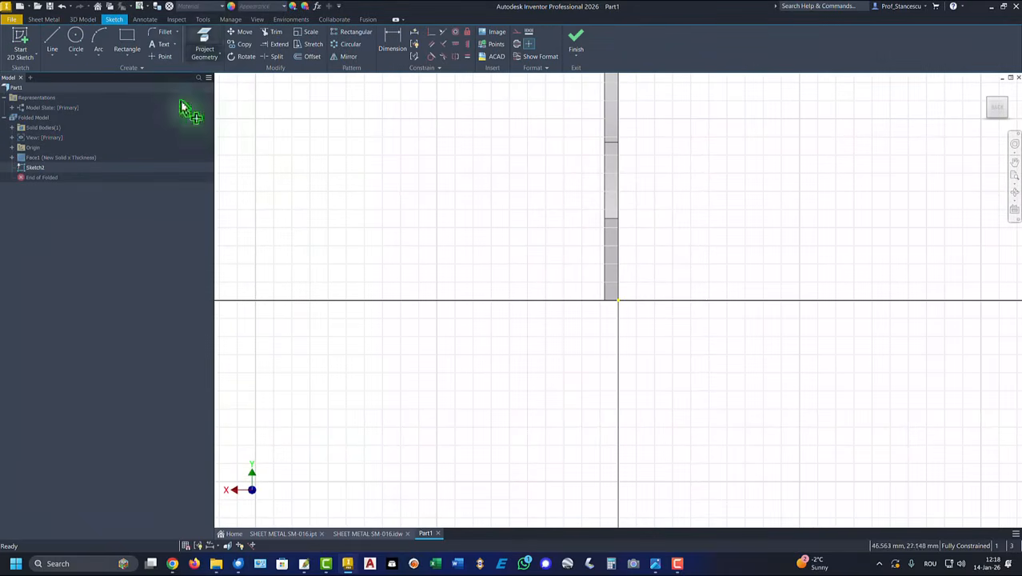
pyautogui.click(618, 260)
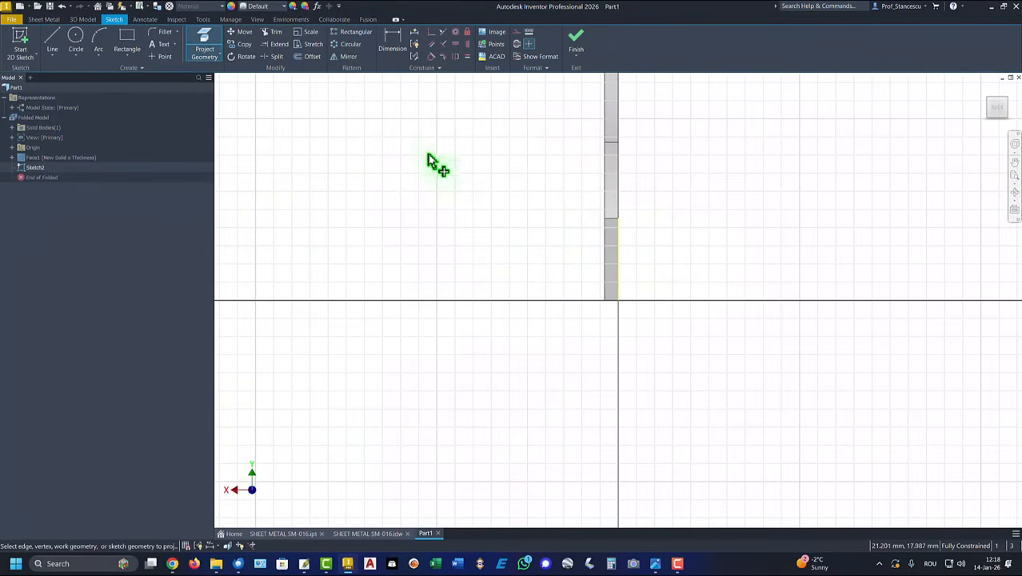
# - Sketch a tangent arc of about 2 mm radius from the projected edge's upper endpoint, continued by a 6.5 mm vertical line downward
pyautogui.click(46, 44)
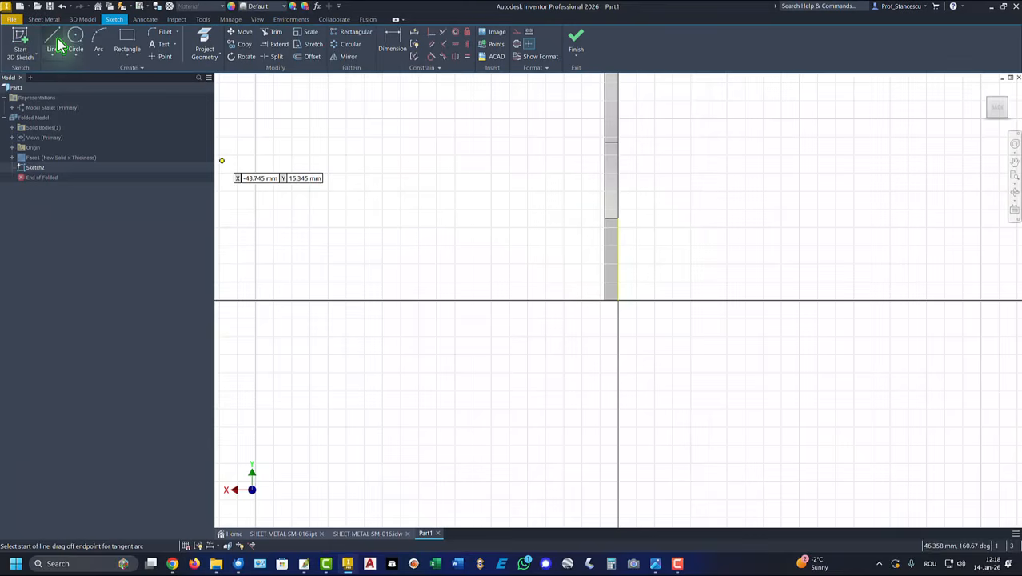
pyautogui.click(619, 218)
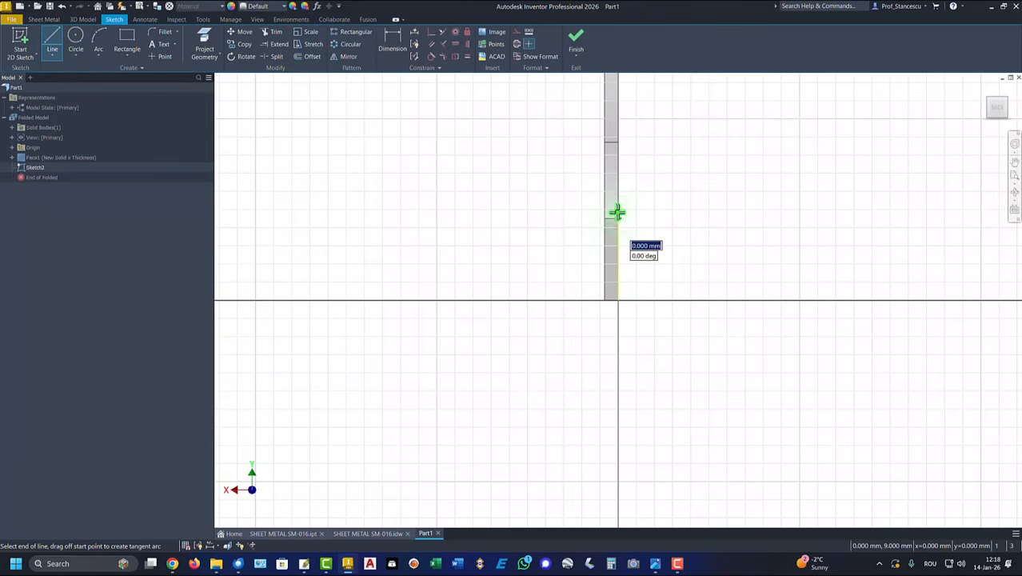
pyautogui.moveTo(617, 212); pyautogui.dragTo(655, 219)
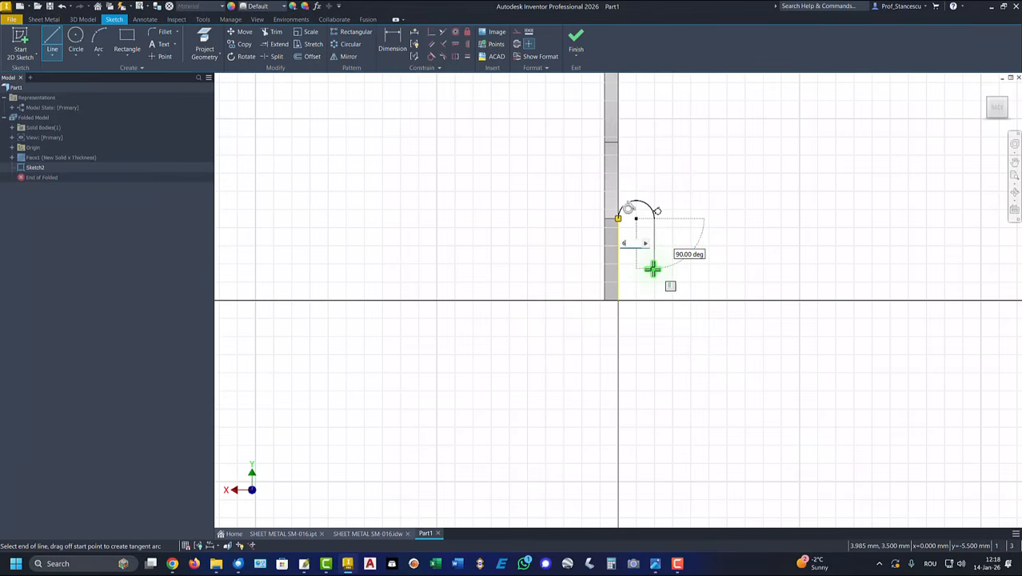
pyautogui.press('Return')
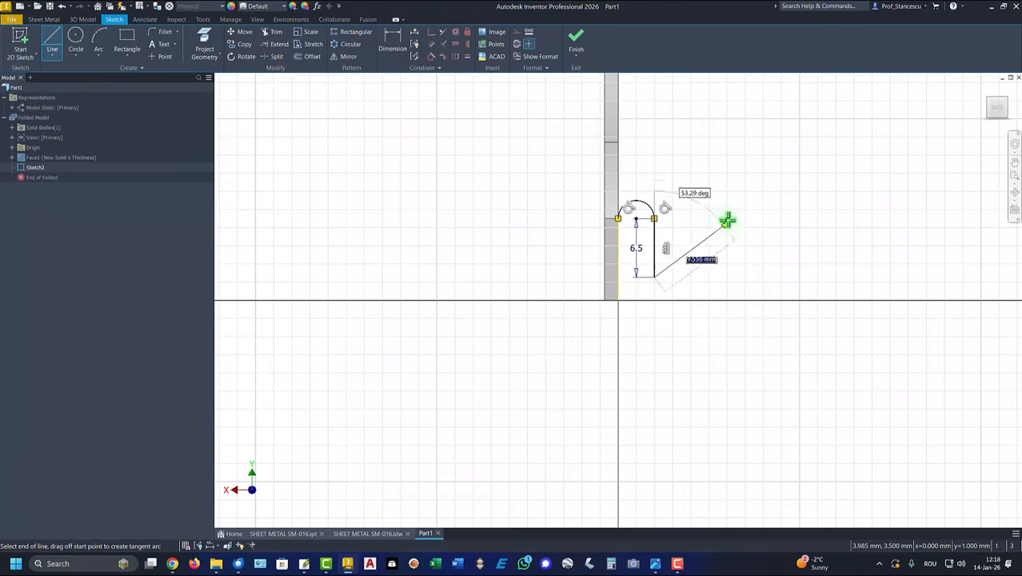
pyautogui.press('Escape')
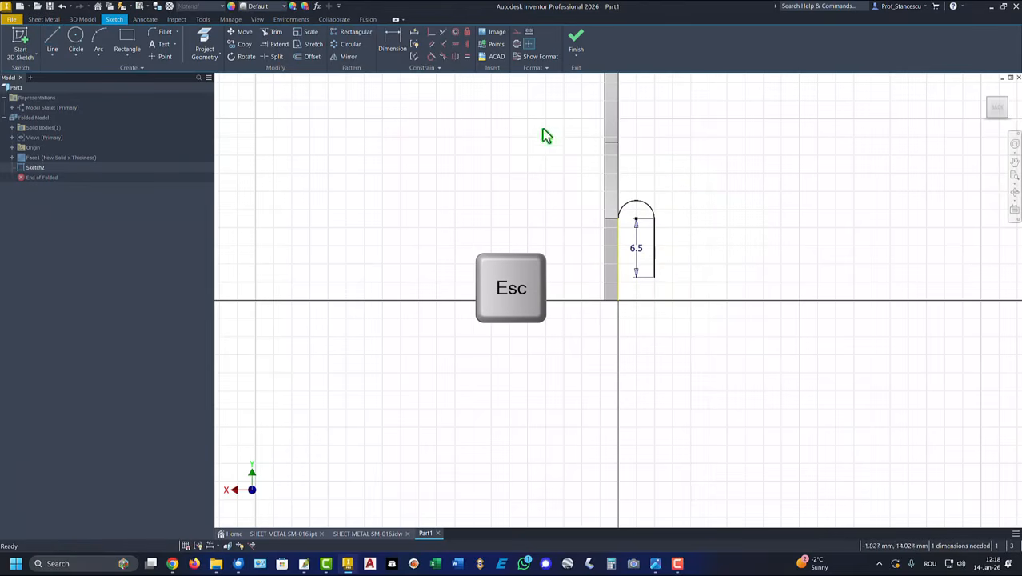
# - Dimension the hook arc's radius to 1.5 mm and finish the sketch
pyautogui.click(382, 42)
pyautogui.click(642, 207)
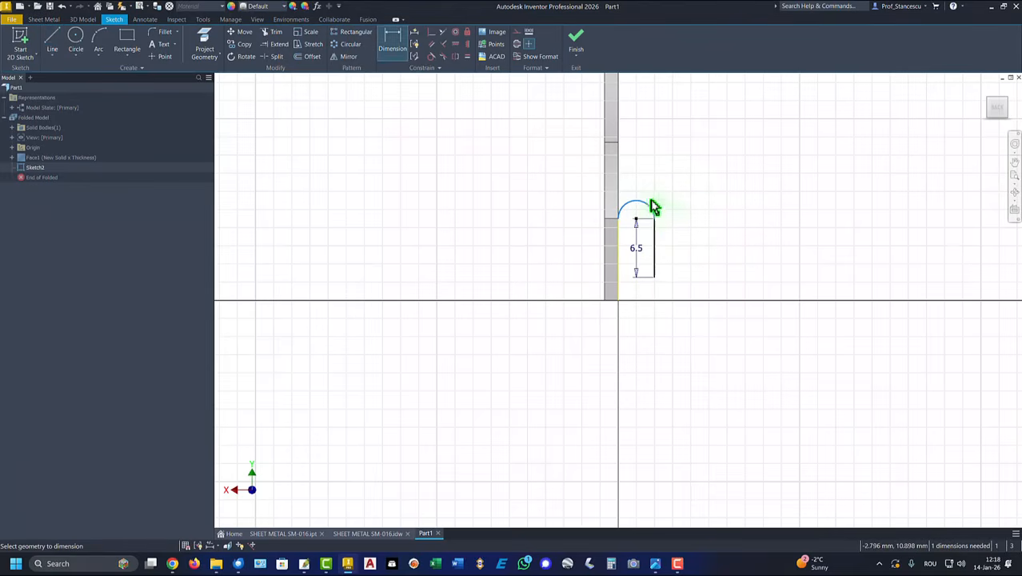
pyautogui.click(670, 189)
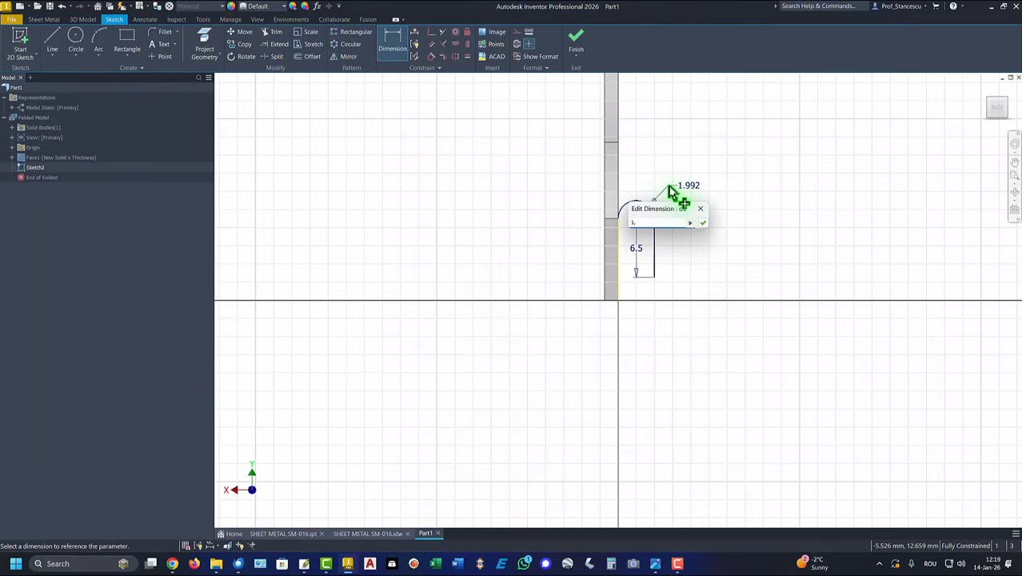
pyautogui.press('Return')
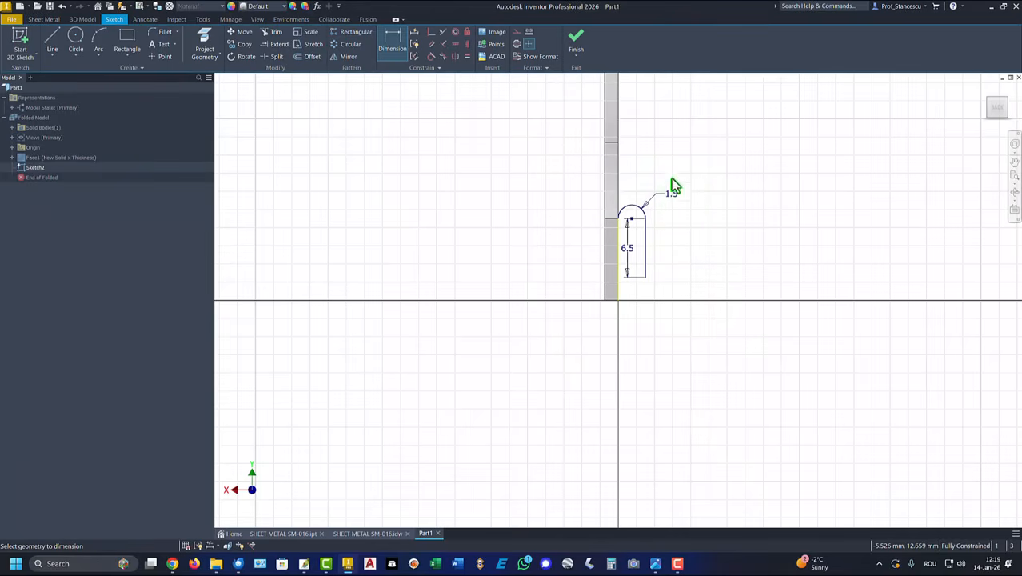
pyautogui.click(578, 43)
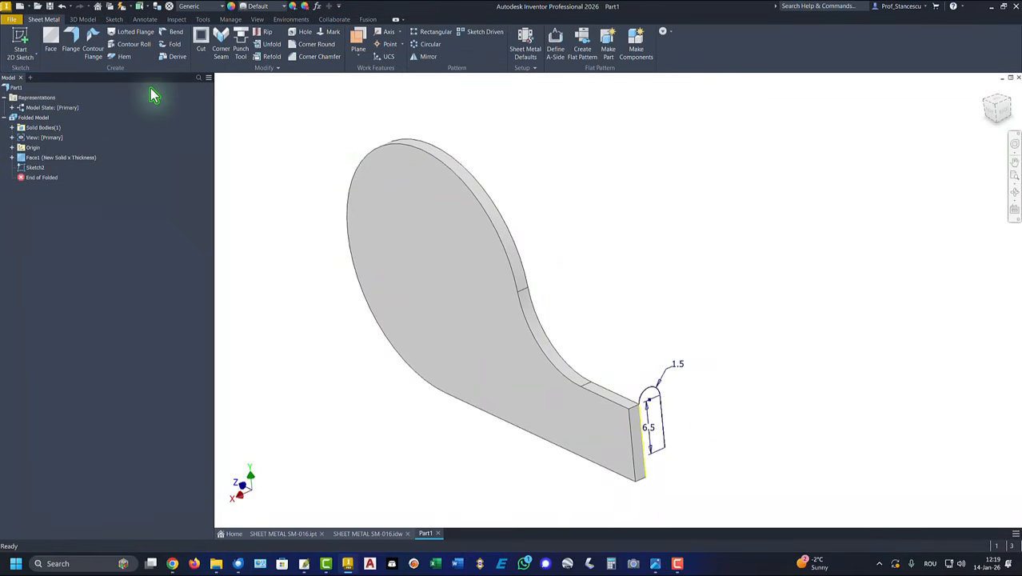
# - Create a contour flange from the hook profile along the short straight upper edge of the face, and restore the home view
pyautogui.click(93, 49)
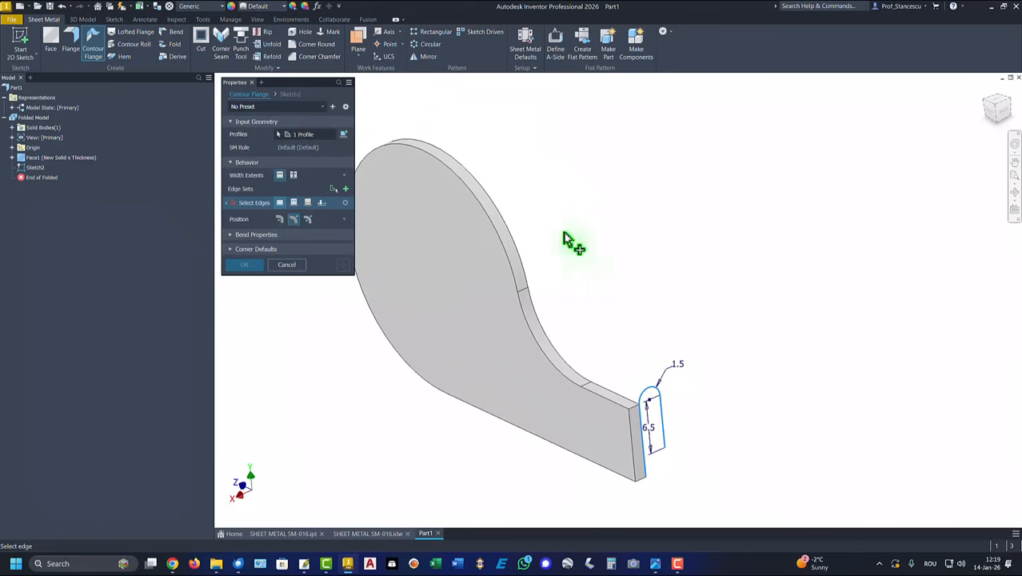
pyautogui.click(622, 400)
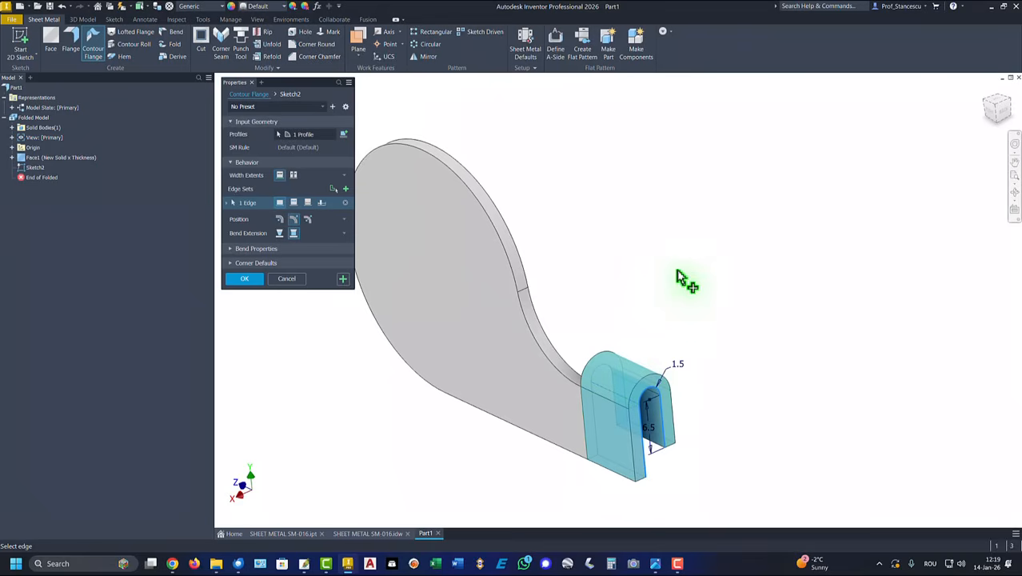
pyautogui.click(245, 278)
pyautogui.press('F6')
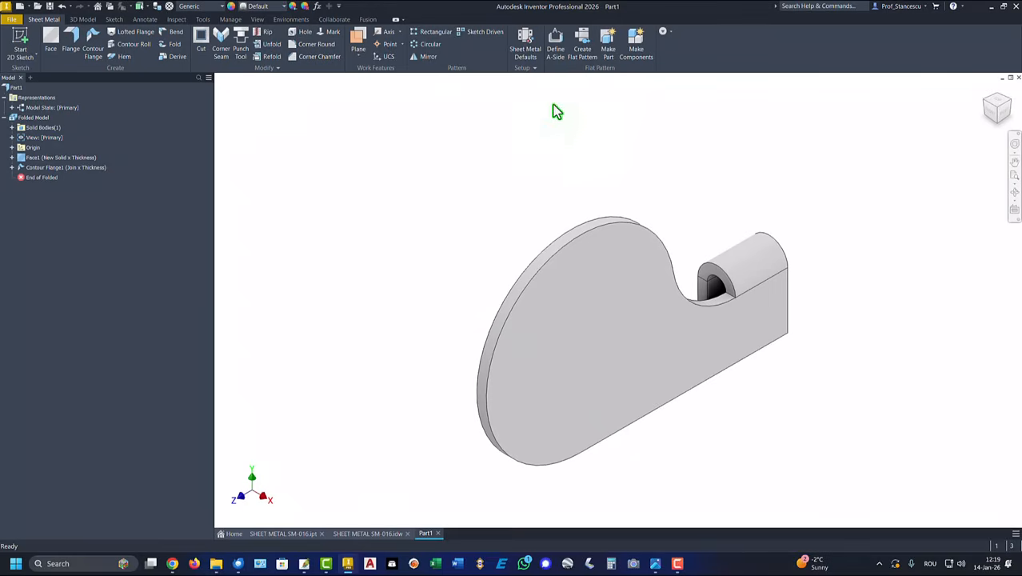
# - Create the part's flat pattern, return to the folded model and consult the SHEET METAL SM-016.idw drawing
pyautogui.click(583, 42)
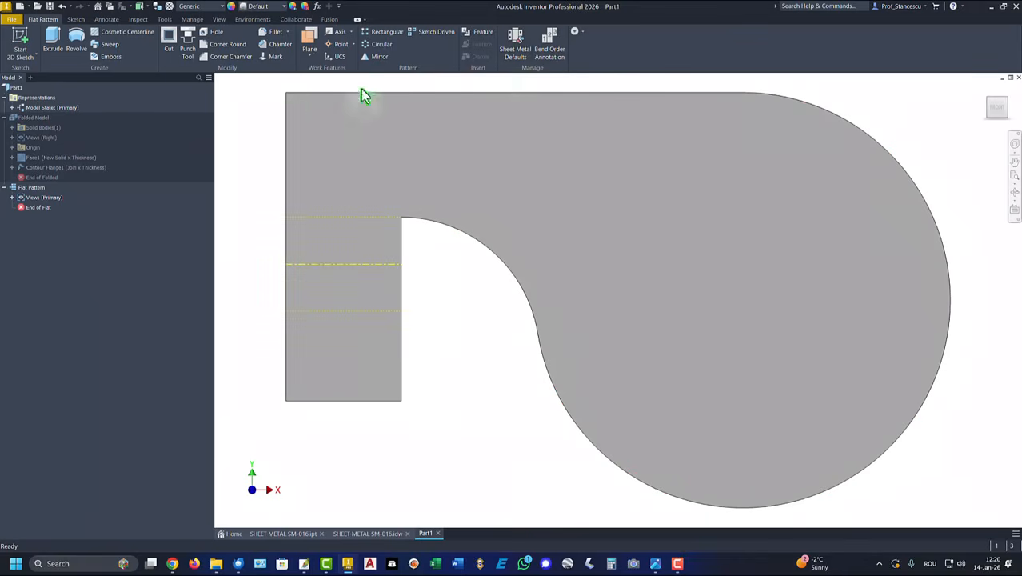
pyautogui.doubleClick(13, 120)
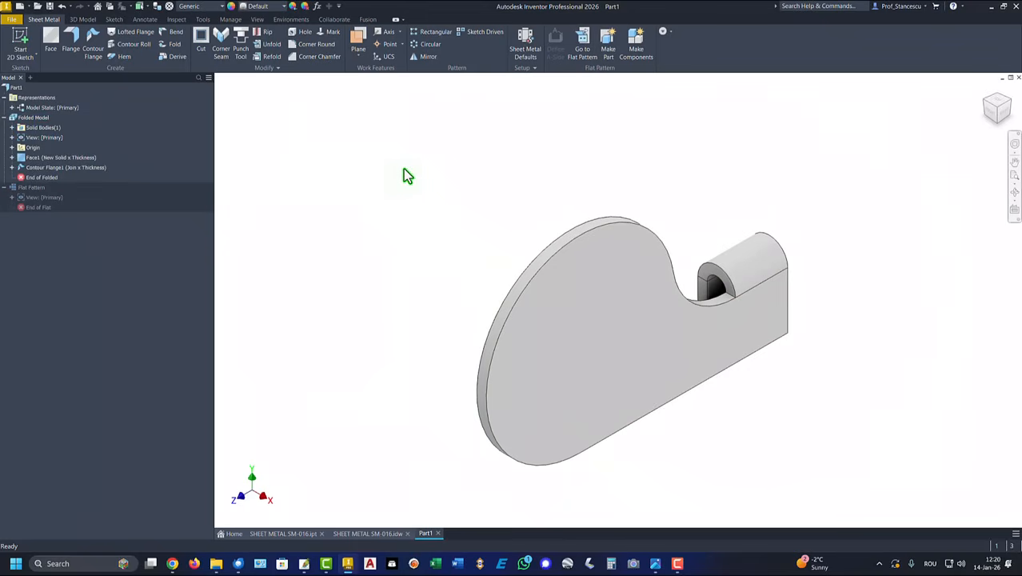
pyautogui.hotkey('ctrl', 'Tab')
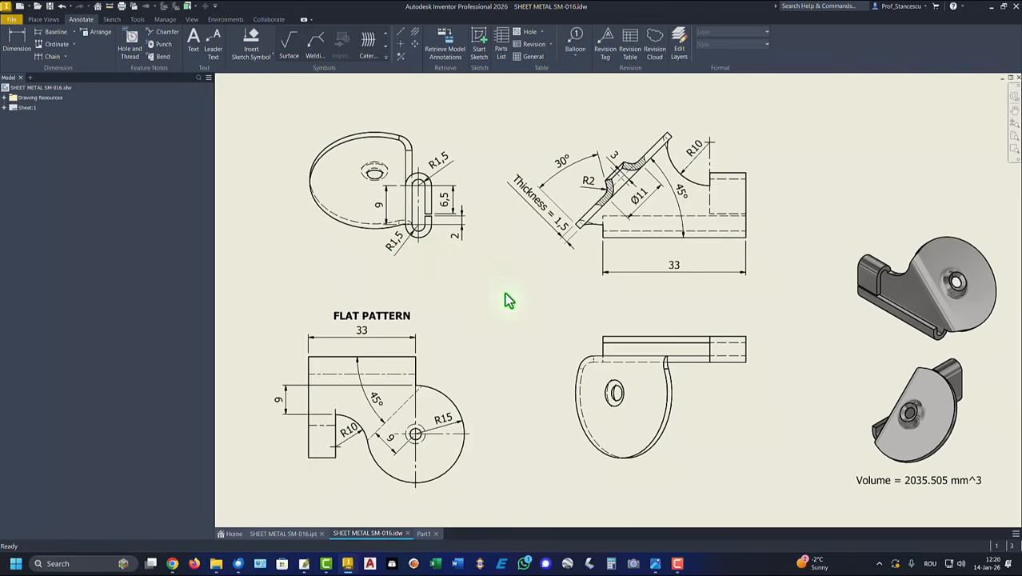
pyautogui.click(423, 533)
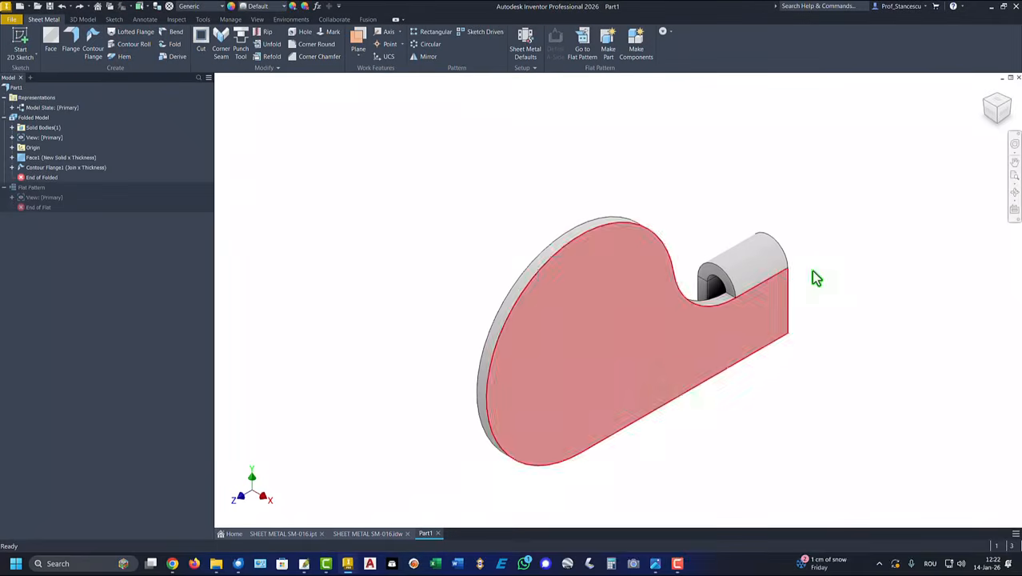
# - Start a sketch on the flat end face beneath the hook and project its rear vertical edge
pyautogui.keyDown('shift'); pyautogui.moveTo(836, 211); pyautogui.dragTo(658, 419, button='middle'); pyautogui.keyUp('shift')
pyautogui.click(659, 417)
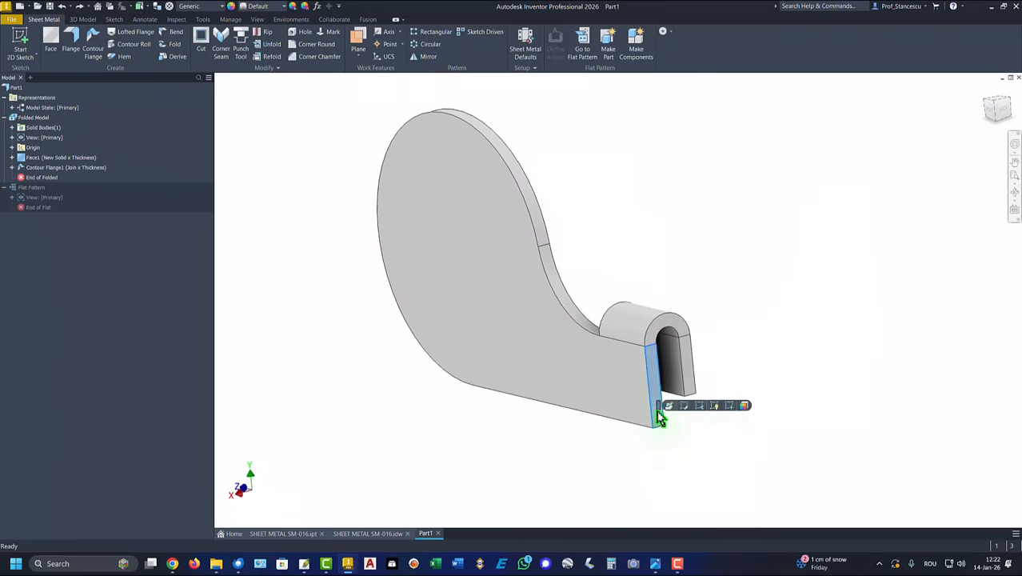
pyautogui.click(728, 404)
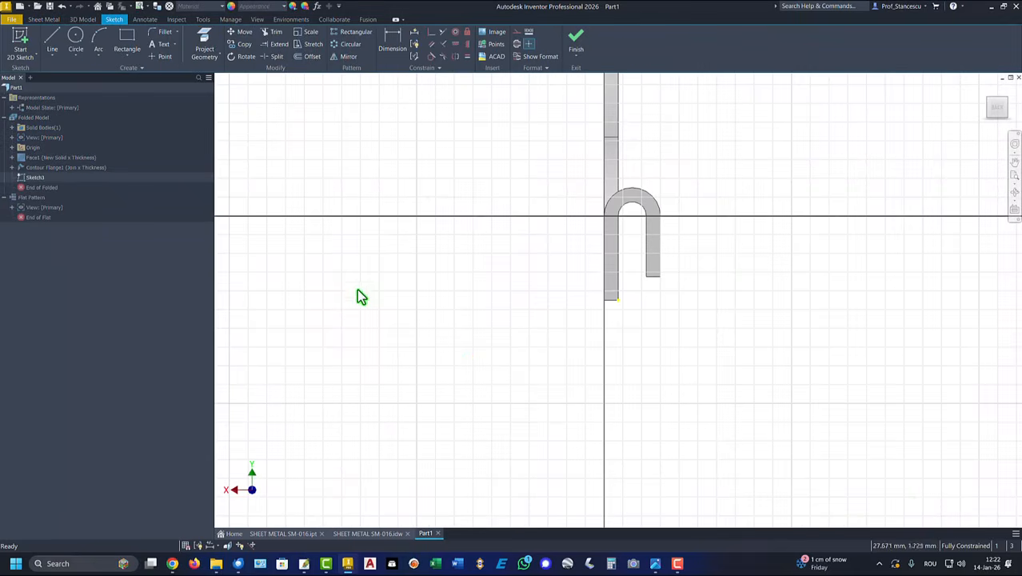
pyautogui.press('Home')
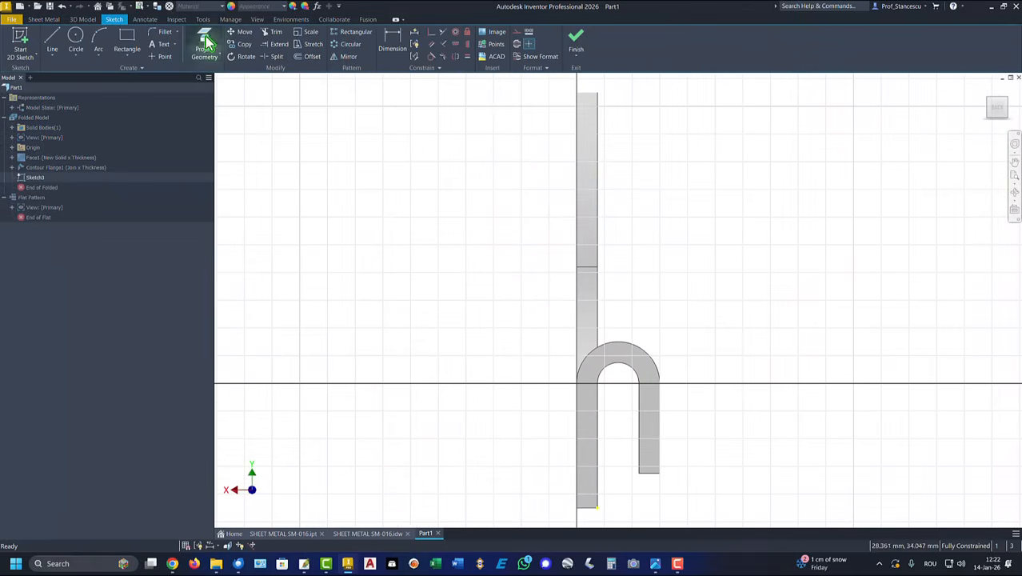
pyautogui.click(205, 41)
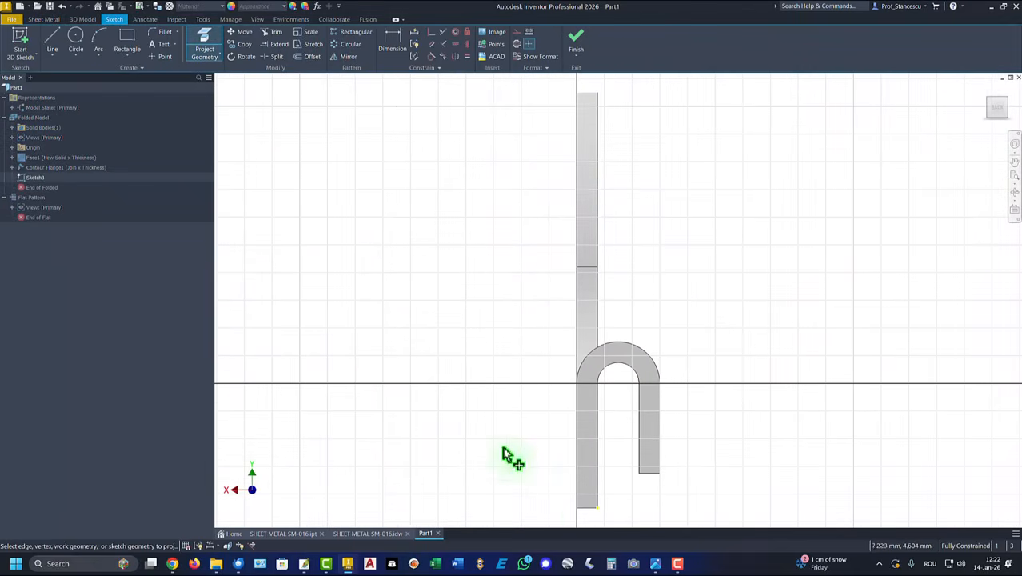
pyautogui.click(599, 501)
pyautogui.moveTo(659, 490); pyautogui.dragTo(662, 262, button='middle')
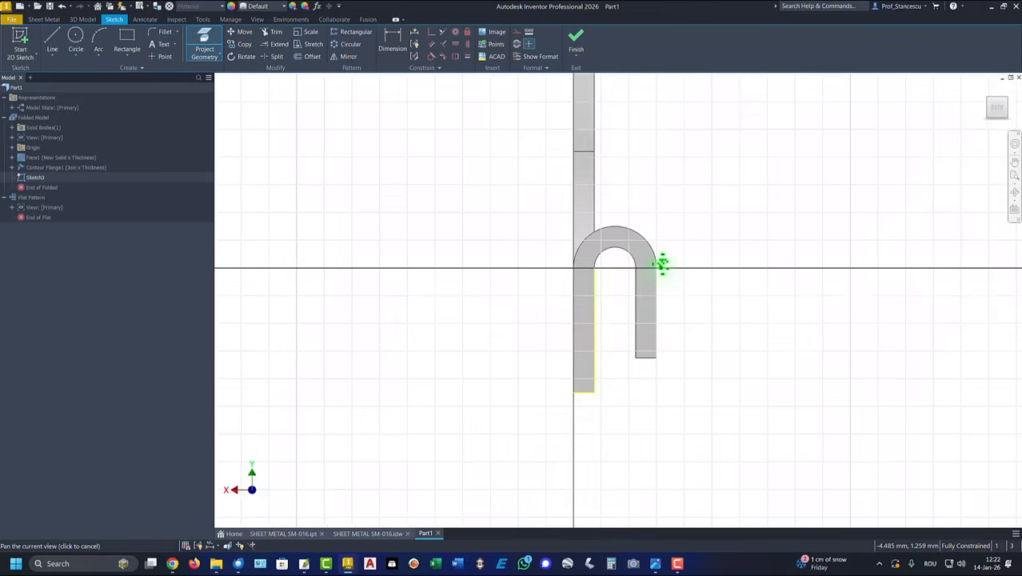
# - Sketch a tangent semicircular arc below the projected edge's lower endpoint, continued by a 2 mm vertical line upward
pyautogui.click(52, 39)
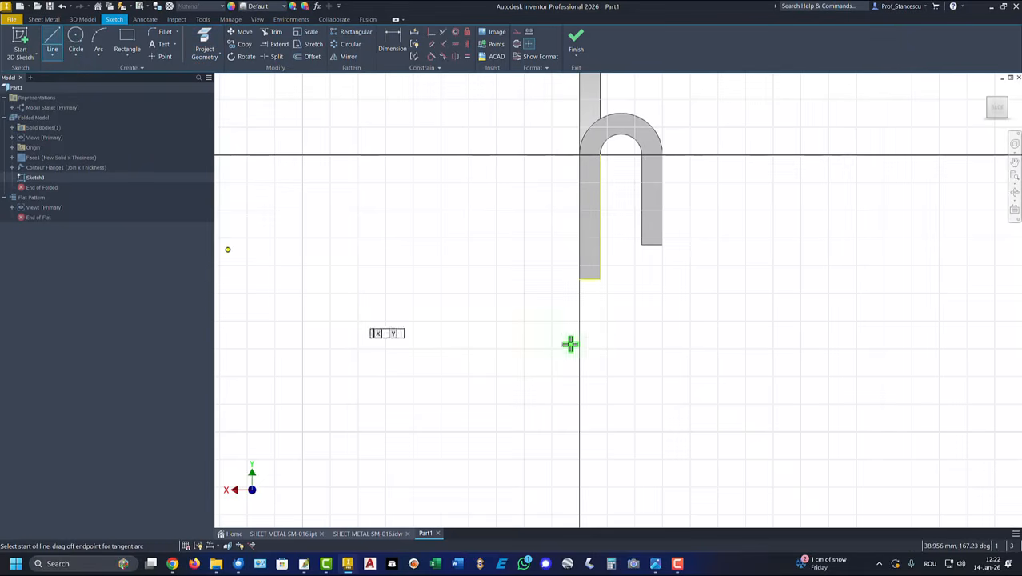
pyautogui.click(600, 279)
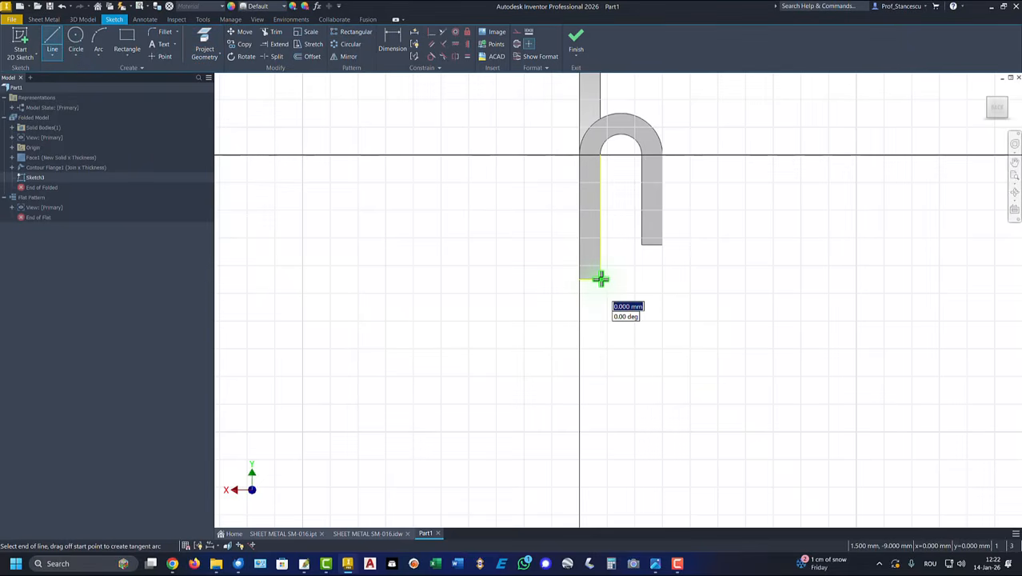
pyautogui.moveTo(601, 278); pyautogui.dragTo(645, 276)
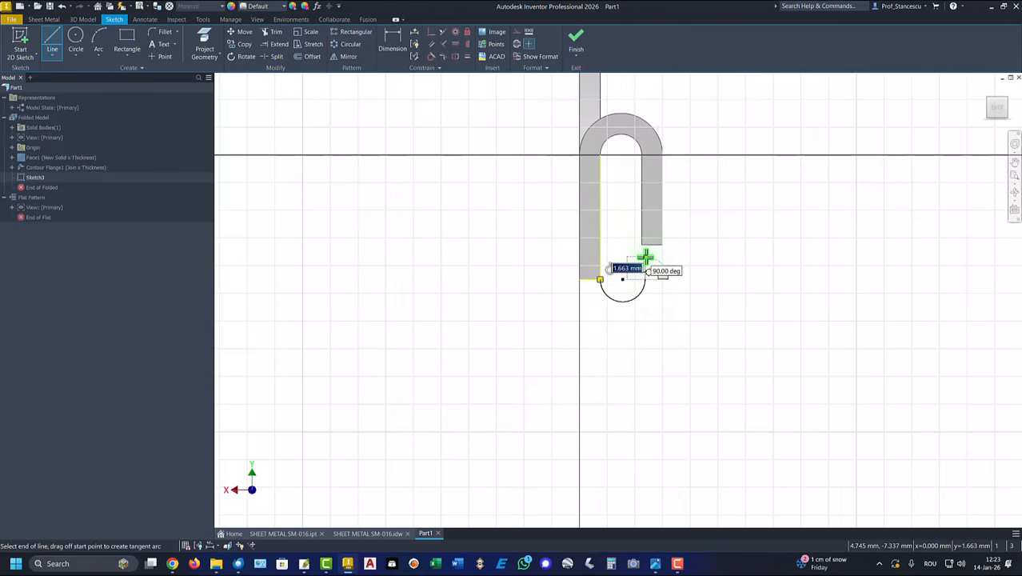
pyautogui.press('Return')
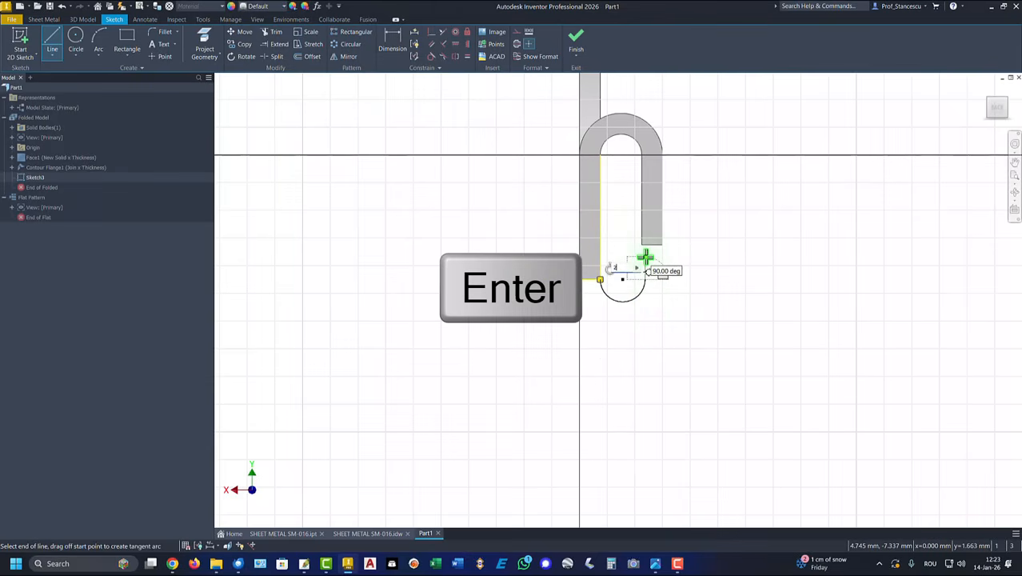
pyautogui.press('Escape')
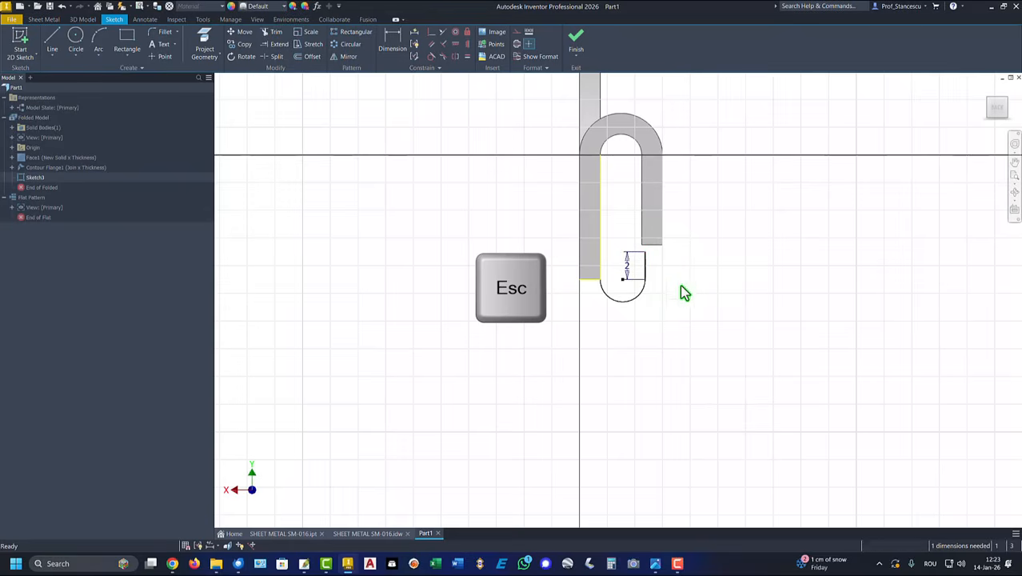
# - Project the upper hook's inner arc and make the lower sketched arc equal to it
pyautogui.click(205, 47)
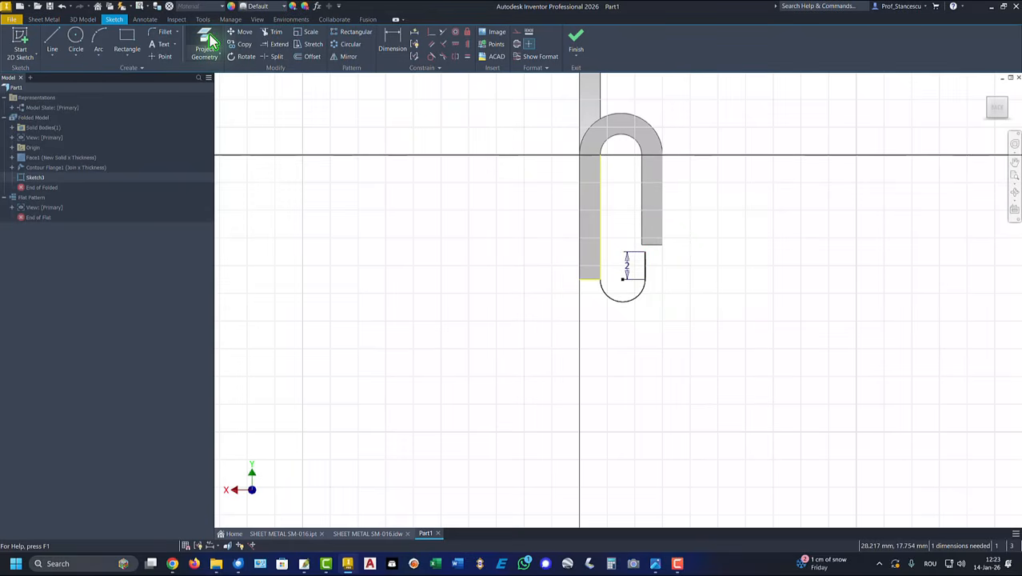
pyautogui.click(630, 139)
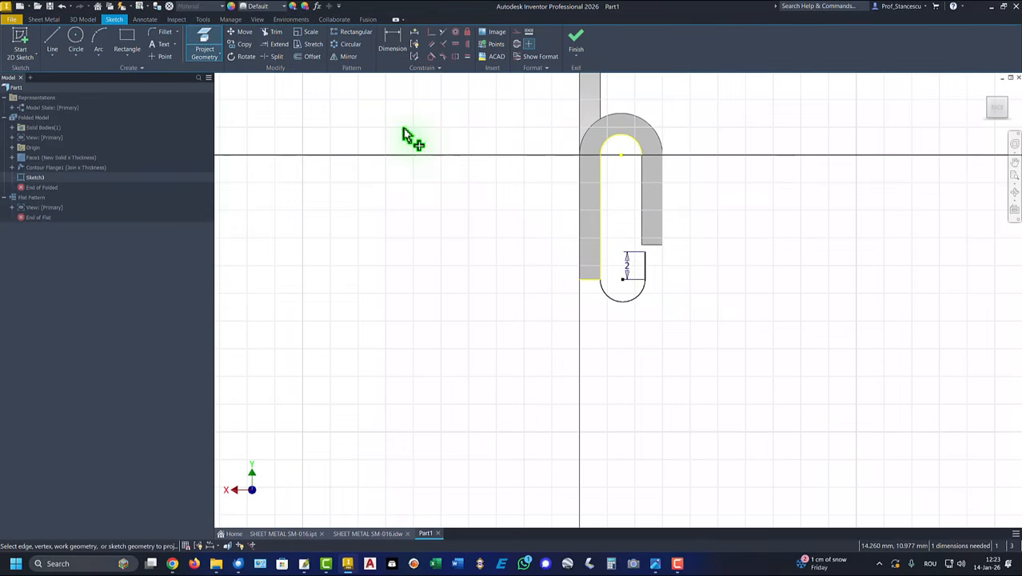
pyautogui.click(468, 56)
pyautogui.click(629, 302)
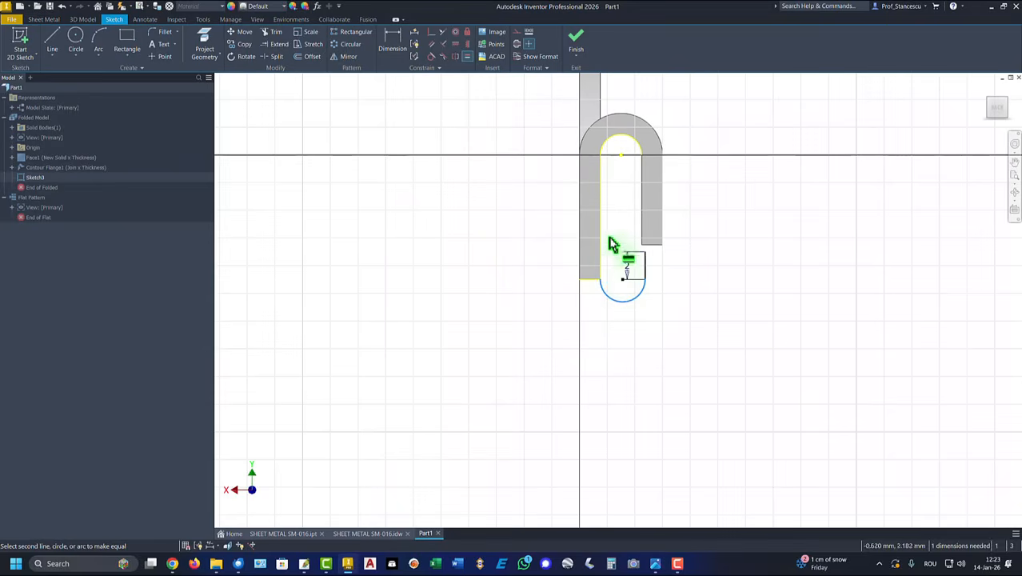
pyautogui.click(628, 141)
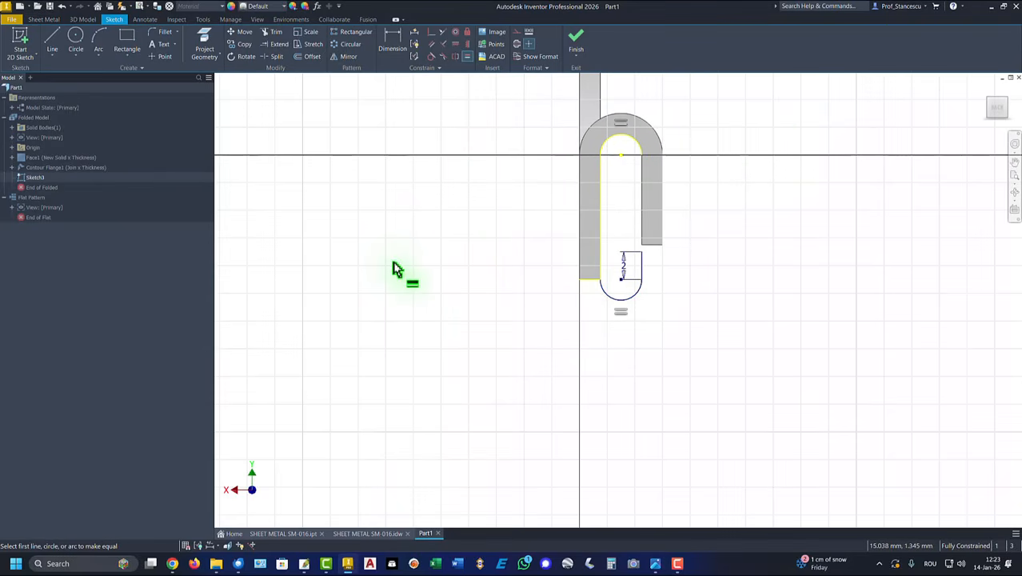
pyautogui.press('Escape')
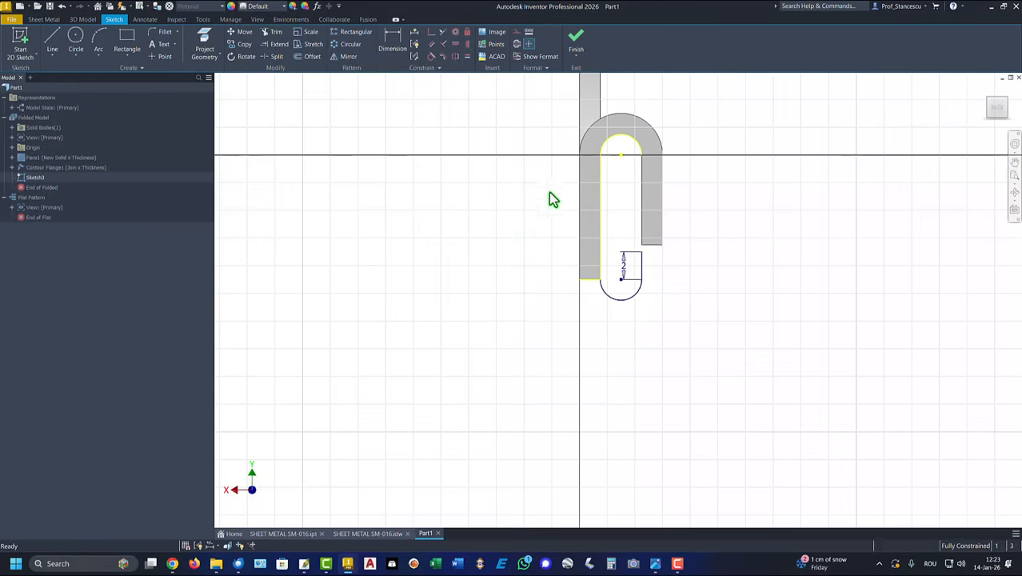
# - Convert the projected inner arc, vertical edge and short bottom edge of the end face into construction geometry
pyautogui.moveTo(627, 96)
pyautogui.mouseDown()
pyautogui.moveTo(581, 212)
pyautogui.moveTo(555, 240)
pyautogui.mouseUp()
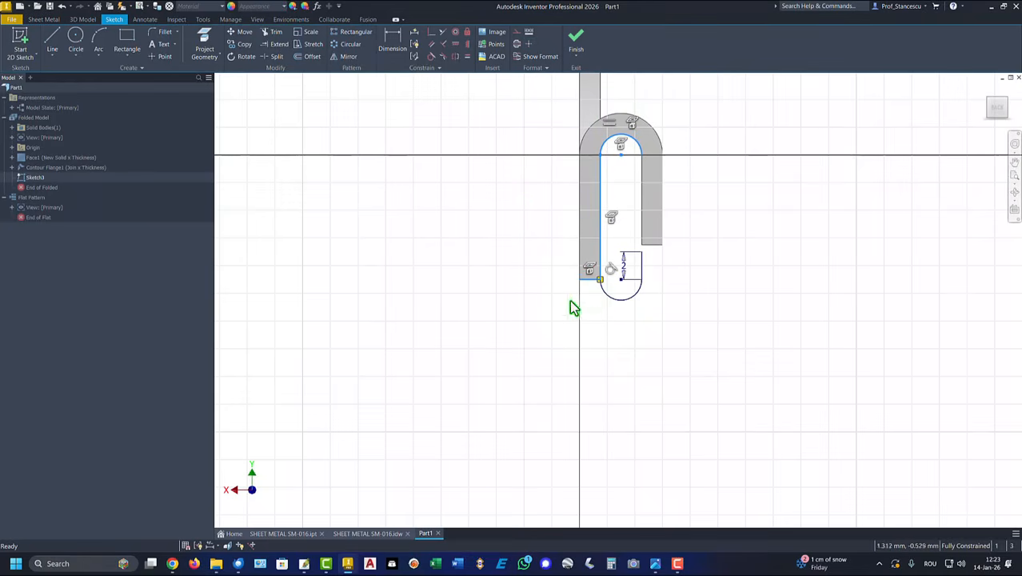
pyautogui.rightClick(469, 240)
pyautogui.click(512, 238)
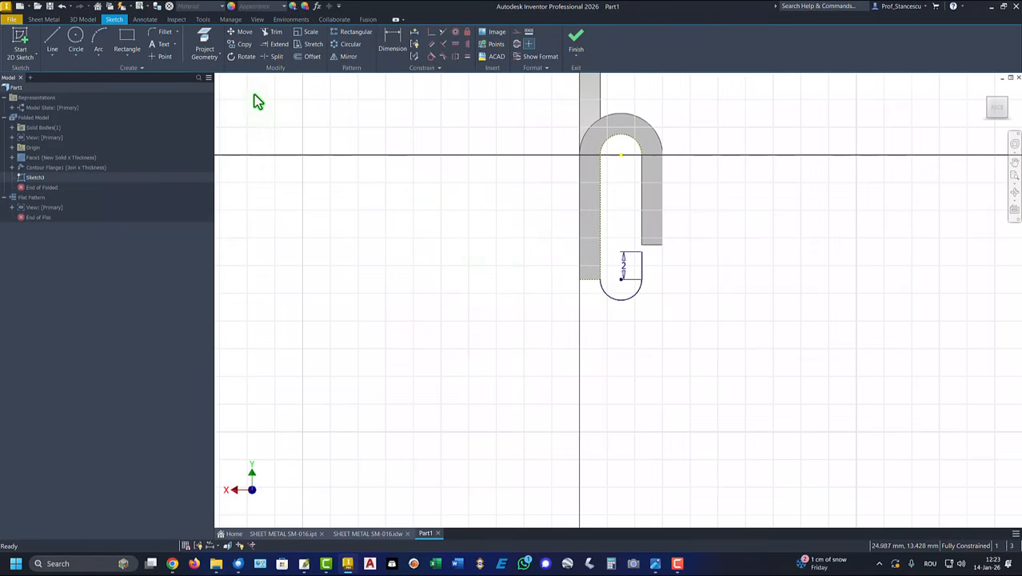
# - Offset the lower arc and line outward and make the offset arc's free end coincident with the end face's outer corner
pyautogui.click(313, 60)
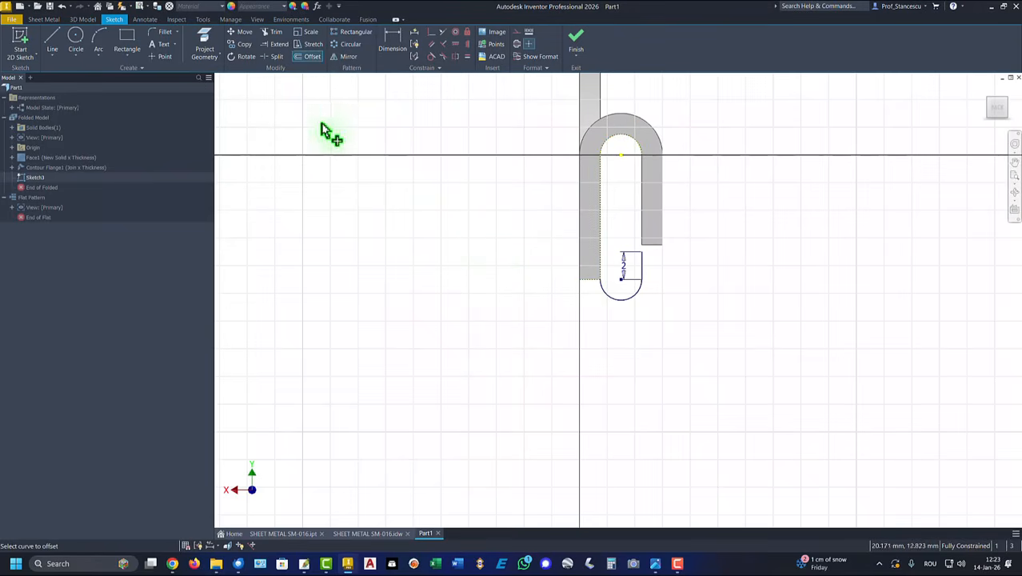
pyautogui.click(609, 303)
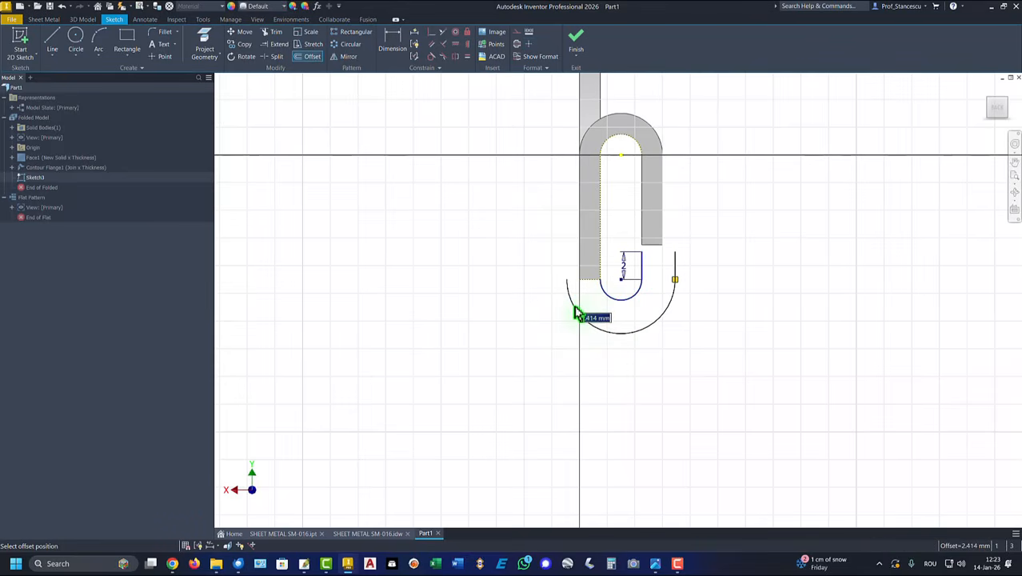
pyautogui.click(578, 309)
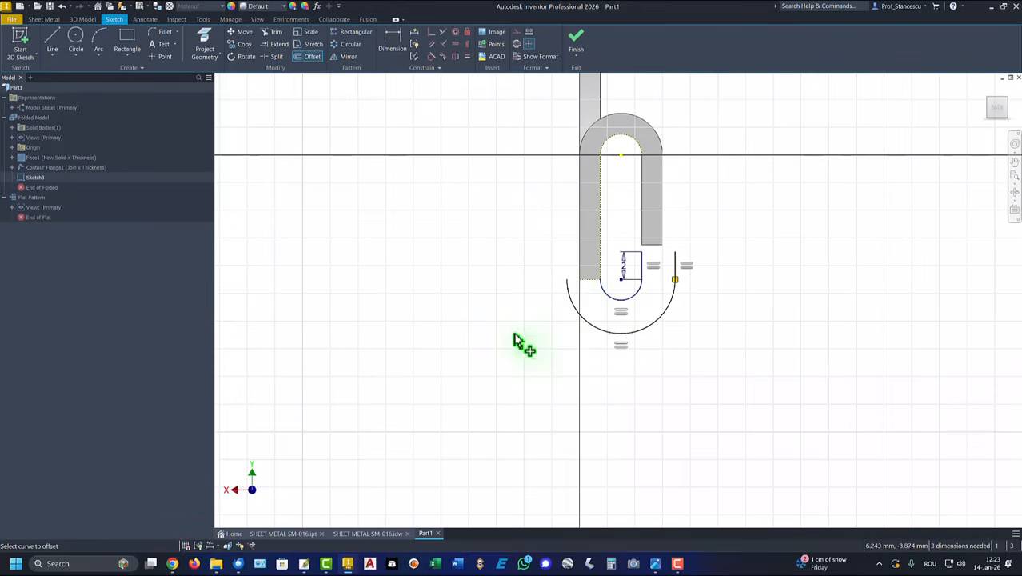
pyautogui.click(432, 33)
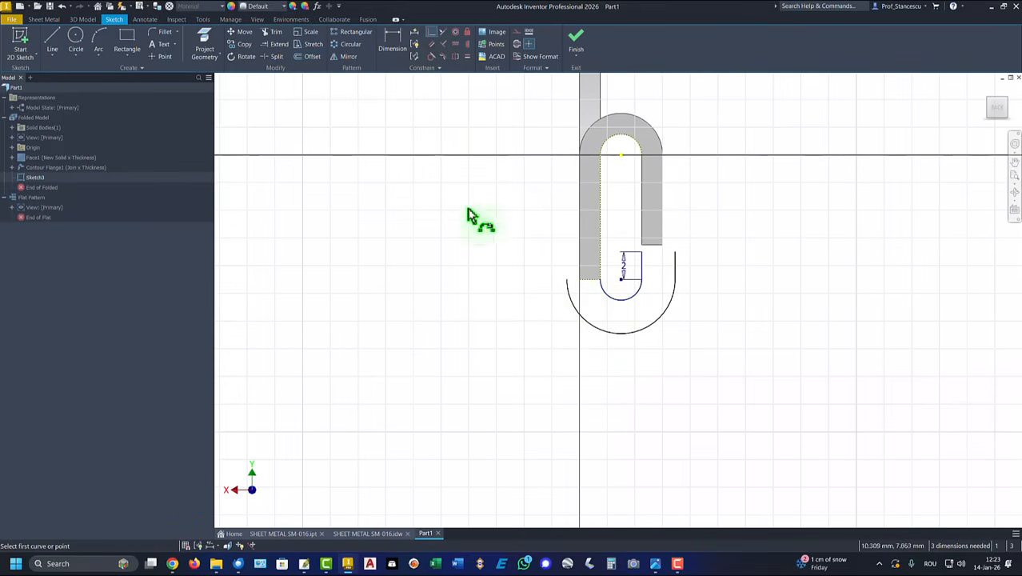
pyautogui.click(567, 281)
pyautogui.click(580, 281)
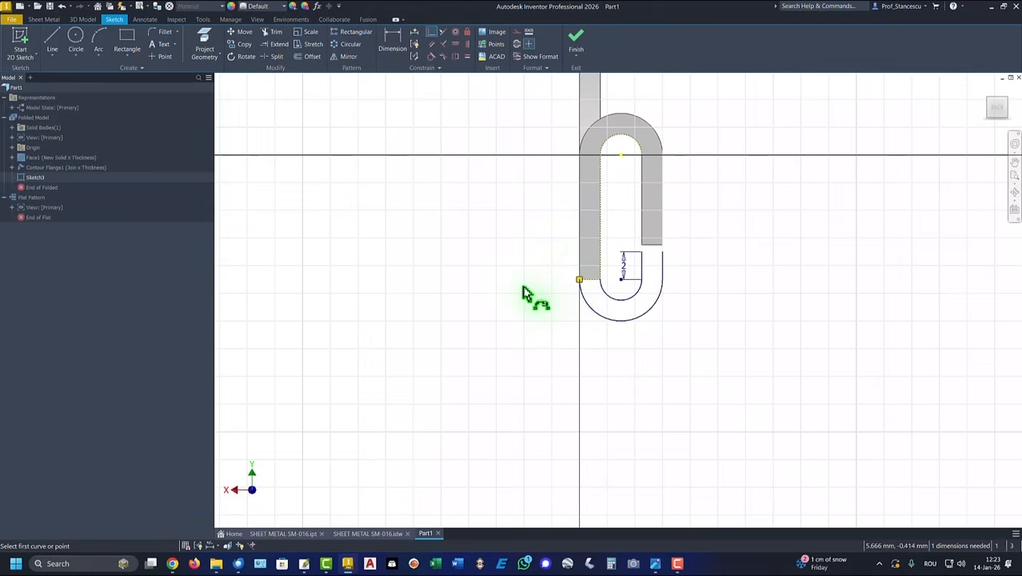
# - Close the open upper end of the lower hook profile with a short horizontal line
pyautogui.click(55, 44)
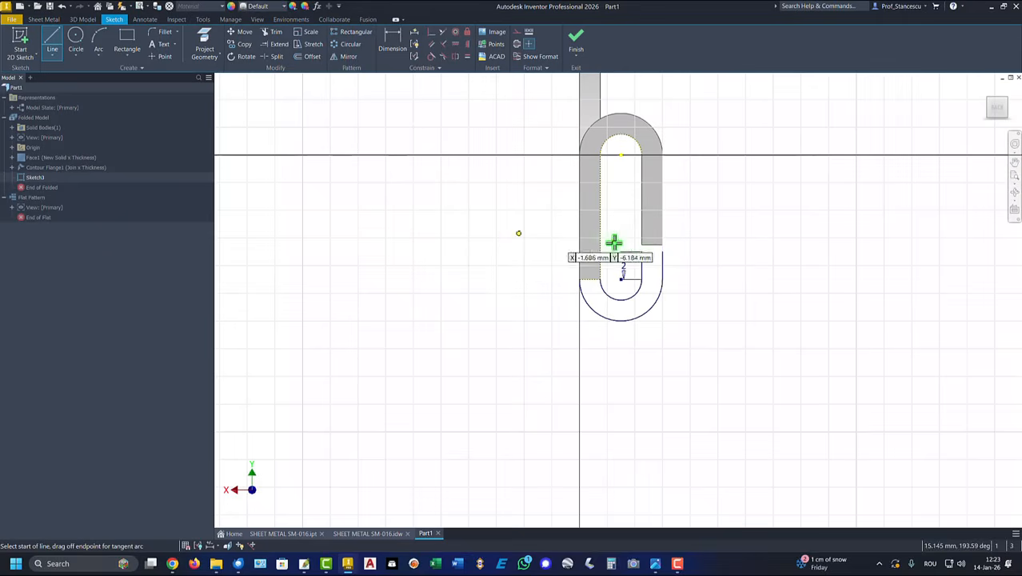
pyautogui.click(642, 253)
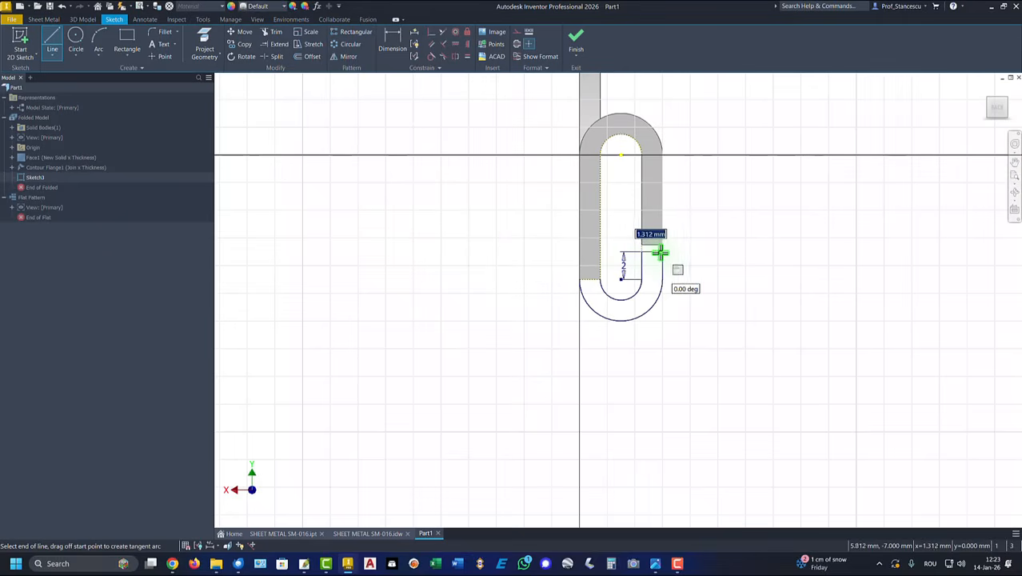
pyautogui.doubleClick(662, 253)
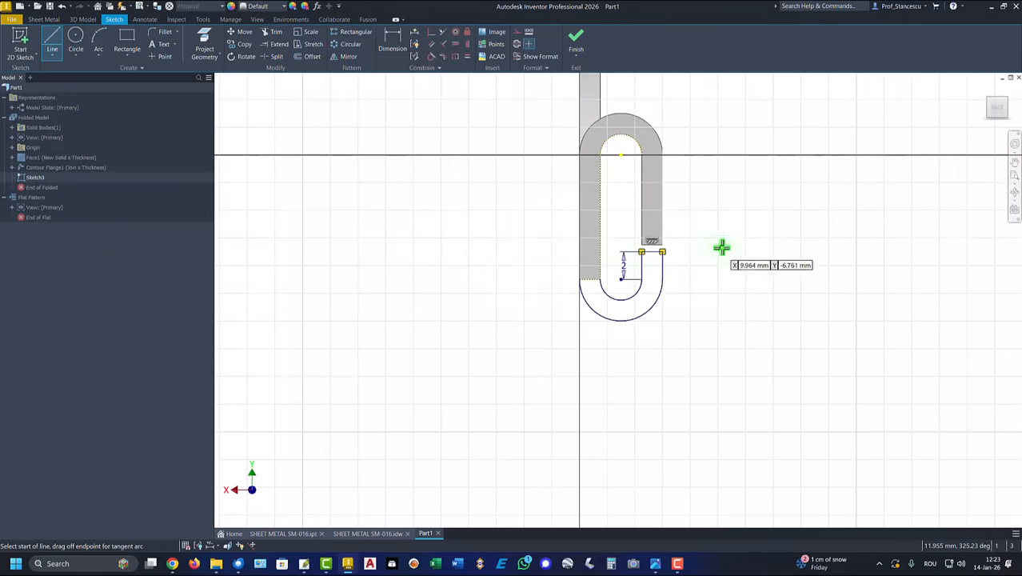
pyautogui.rightClick(419, 184)
pyautogui.click(453, 194)
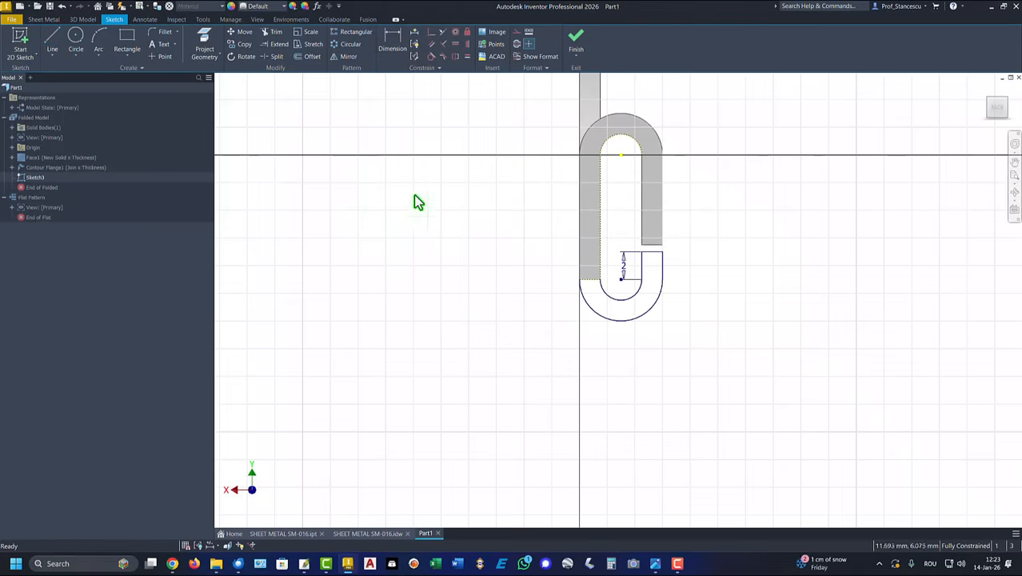
# - Change the short projected bottom edge of the end face from construction back to normal geometry
pyautogui.click(592, 279)
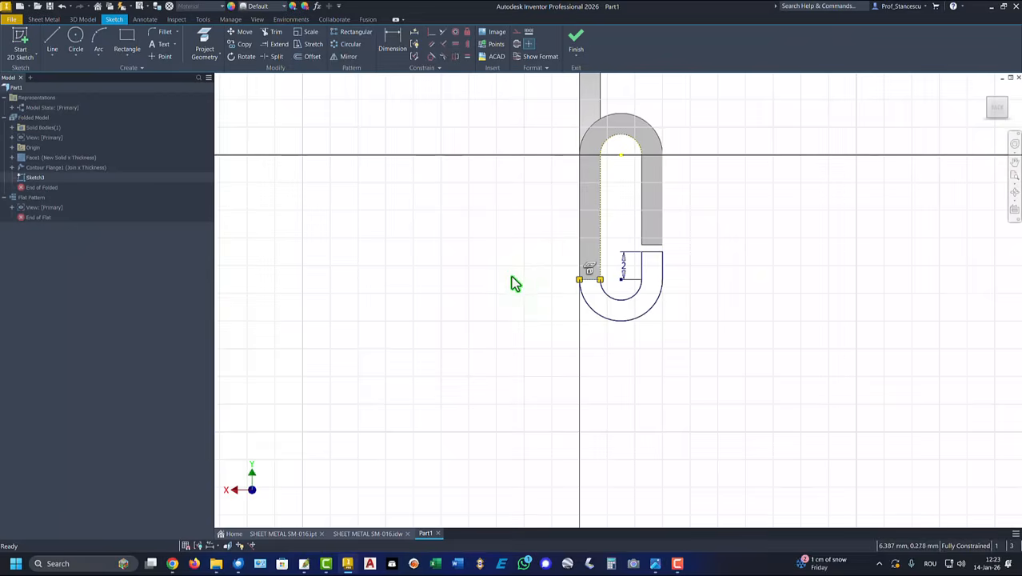
pyautogui.rightClick(512, 262)
pyautogui.click(563, 270)
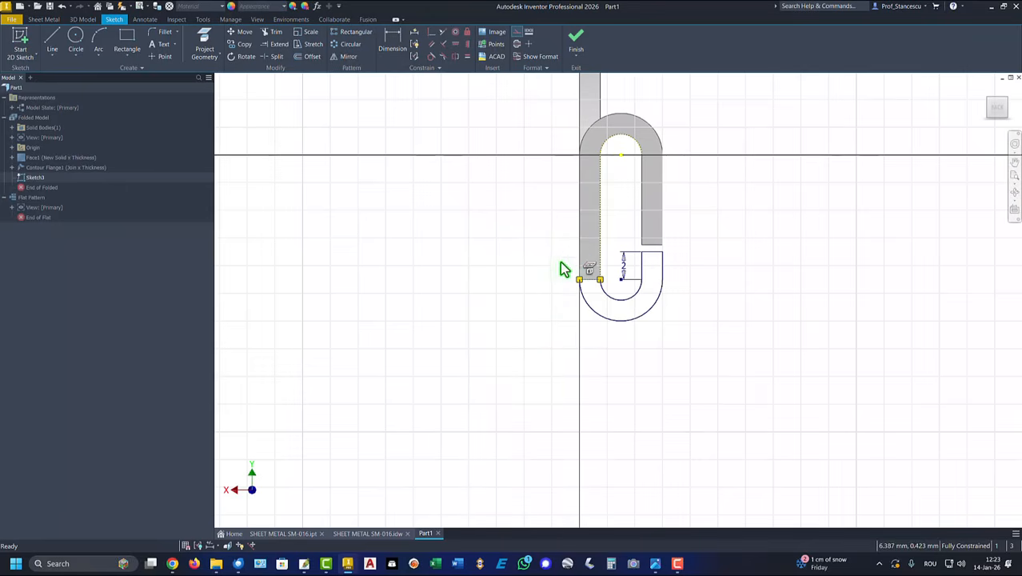
pyautogui.click(716, 270)
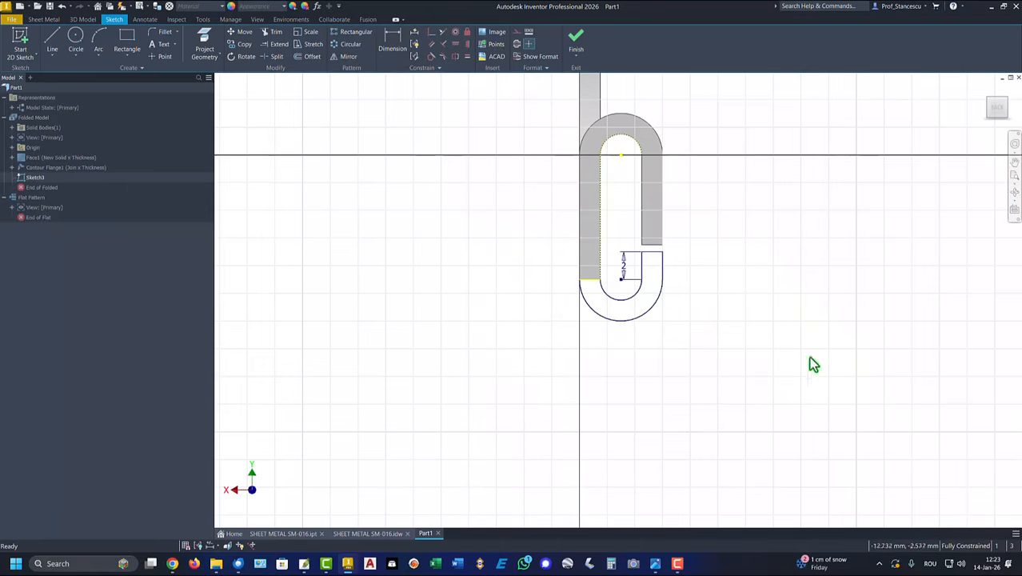
# - Finish the sketch and extrude the closed hook profile, joined, up to the far endpoint of the face's lower straight edge
pyautogui.click(569, 42)
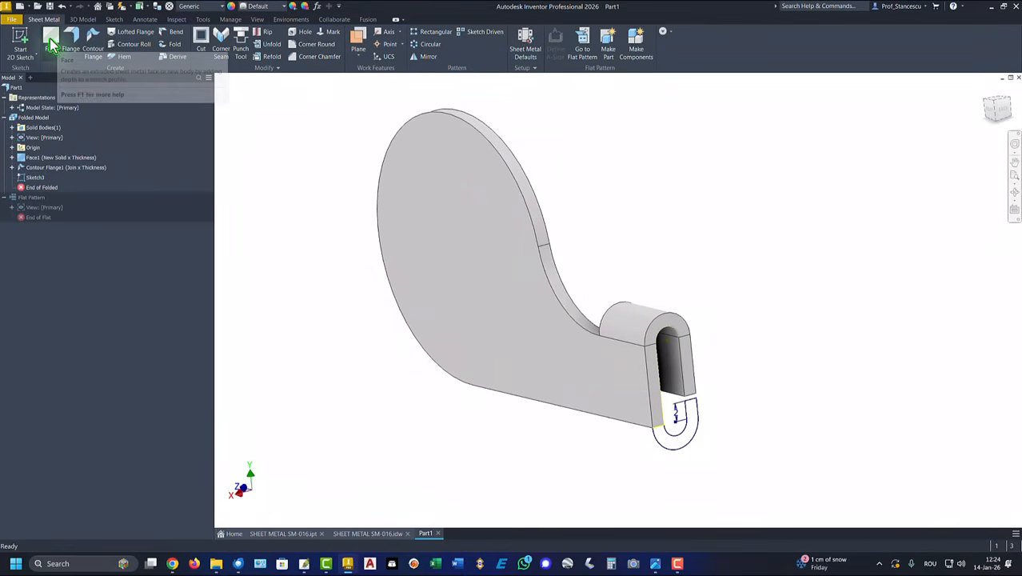
pyautogui.click(84, 20)
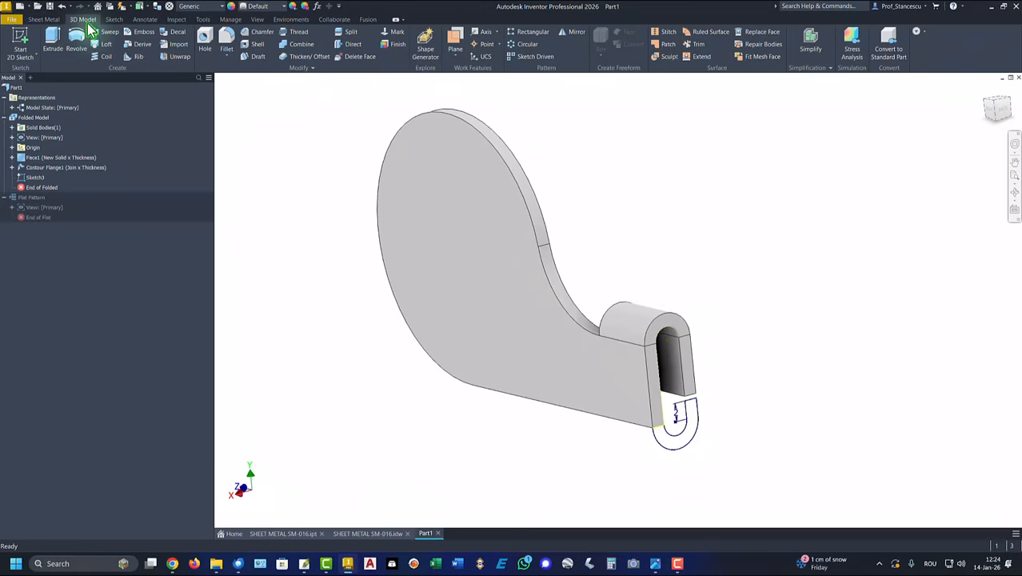
pyautogui.click(51, 42)
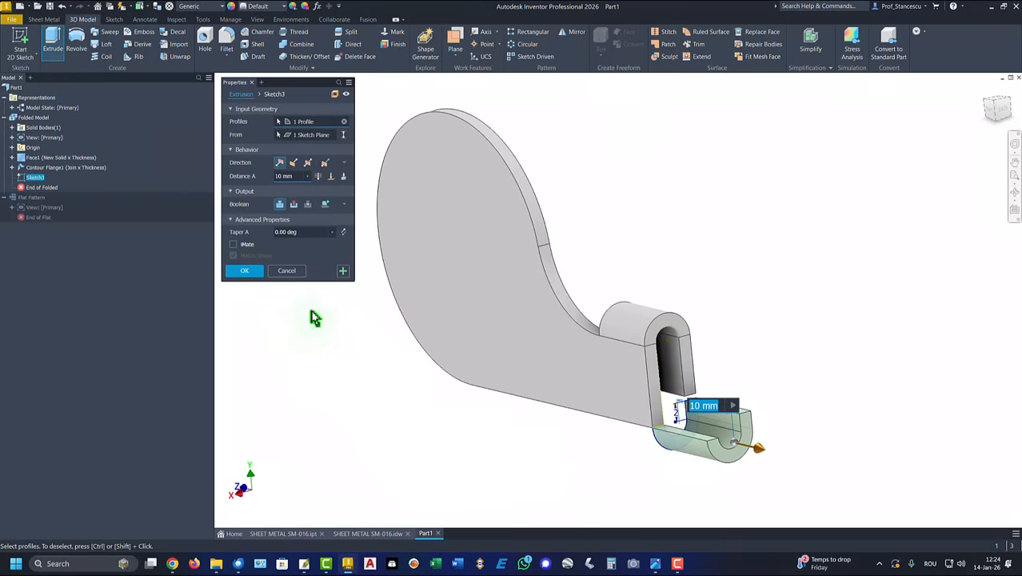
pyautogui.click(331, 177)
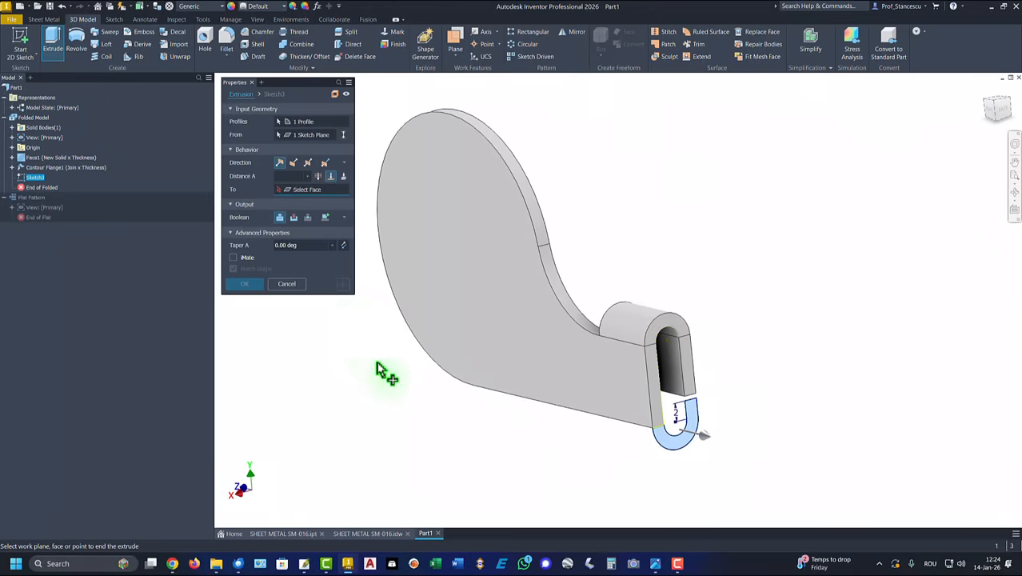
pyautogui.click(473, 392)
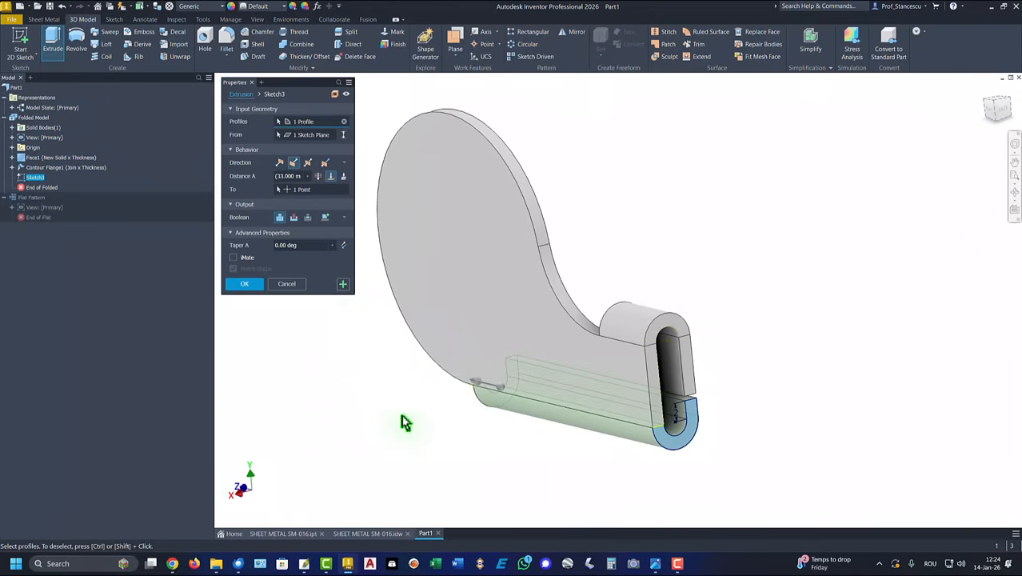
pyautogui.click(245, 284)
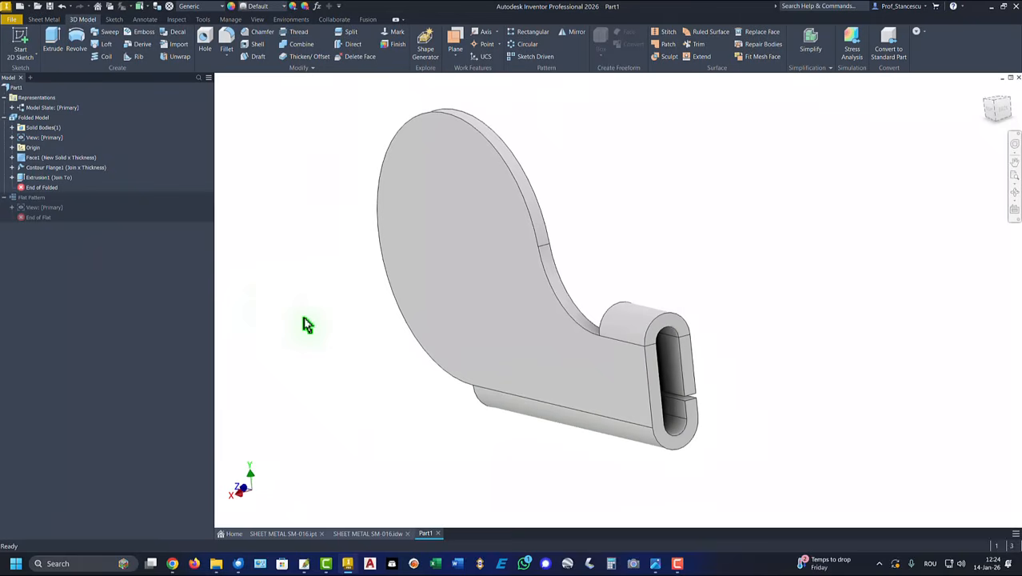
pyautogui.press('F6')
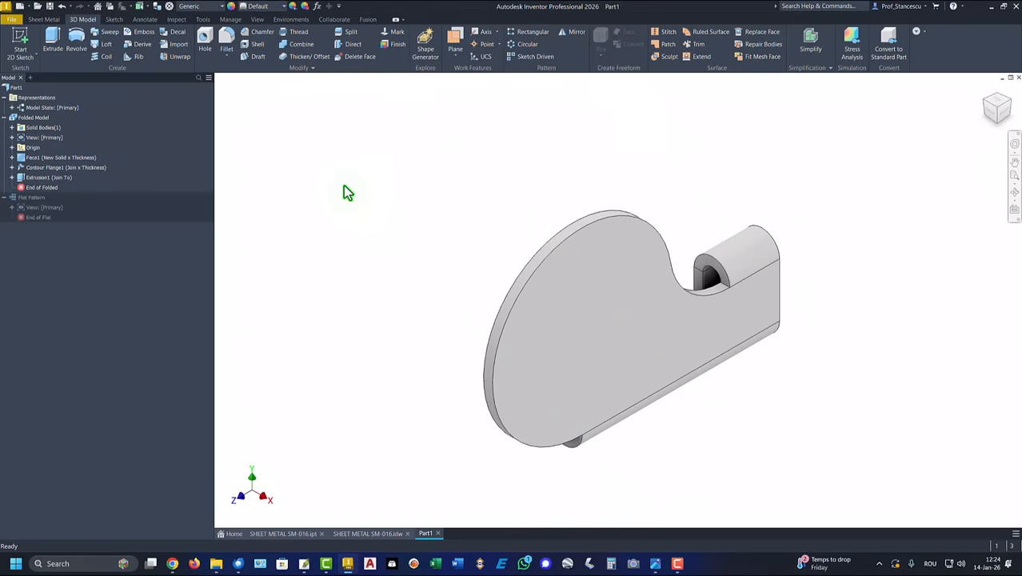
# - Open the flat pattern to inspect the unfolded hook bends, and return to the folded model
pyautogui.doubleClick(15, 200)
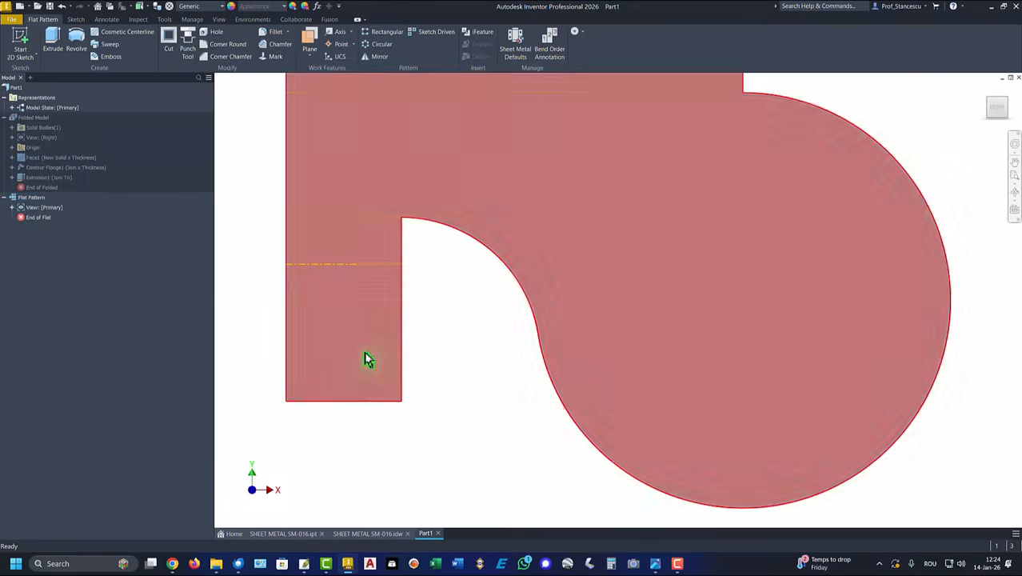
pyautogui.press('Home')
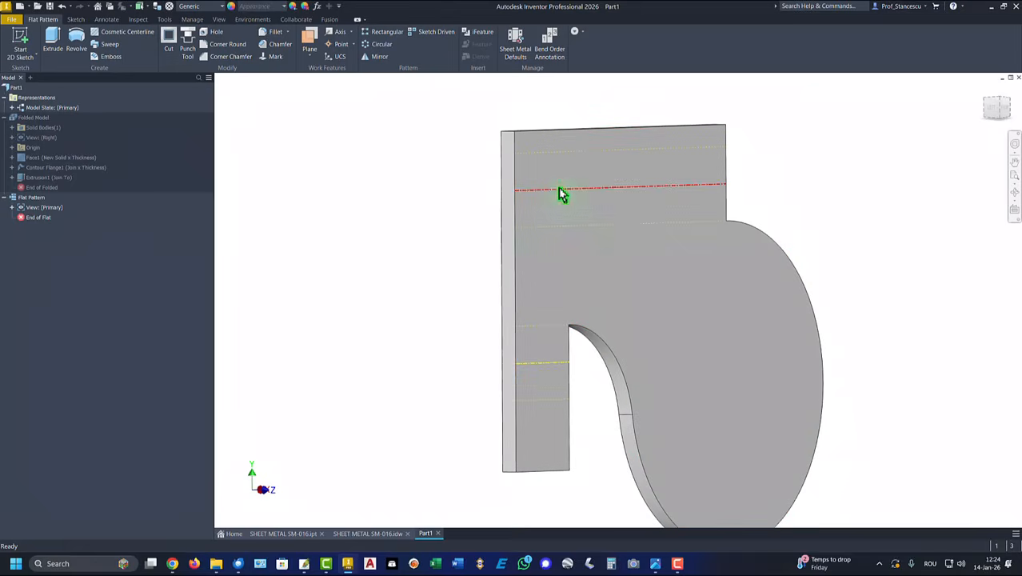
pyautogui.doubleClick(19, 119)
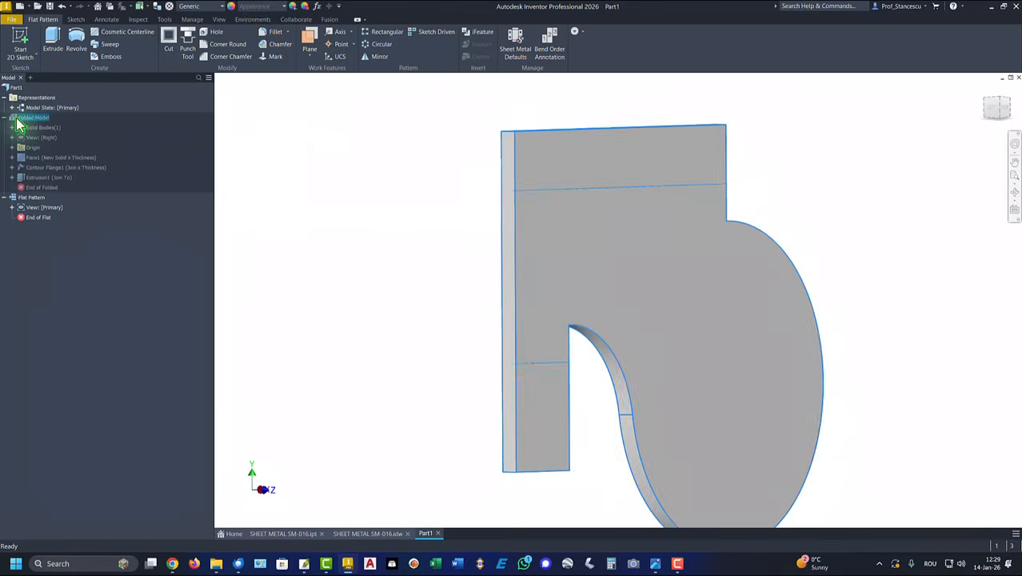
pyautogui.press('F6')
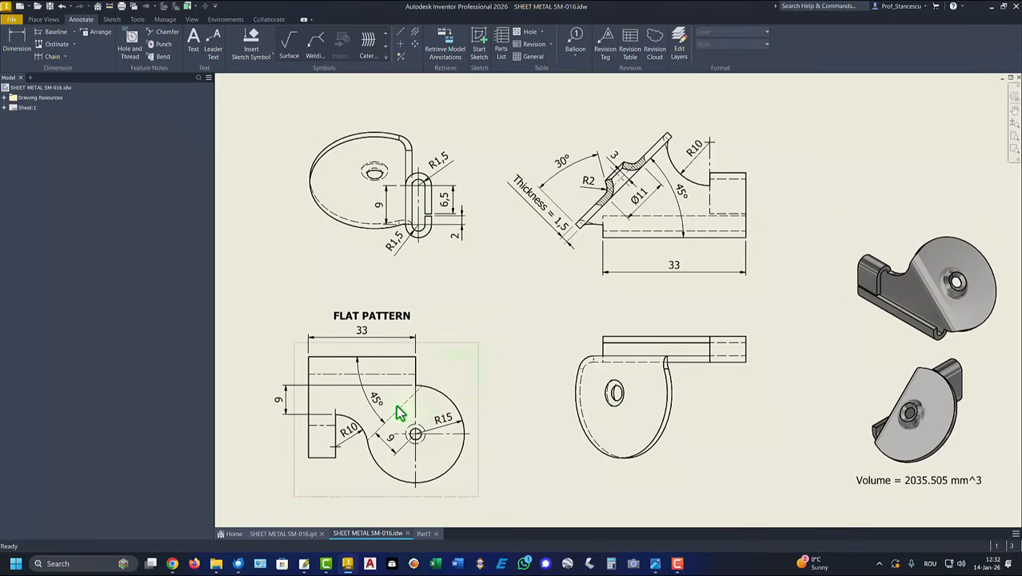
# - Consult the SHEET METAL SM-016.idw flat pattern view for the 45° bend line's angle and its distance from the hole centre
pyautogui.click(389, 443)
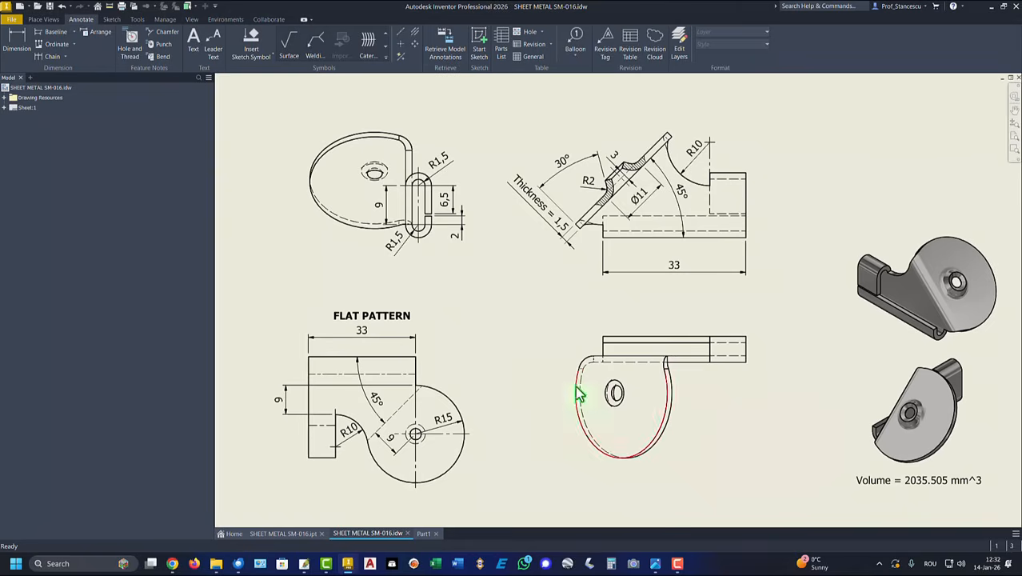
pyautogui.click(410, 234)
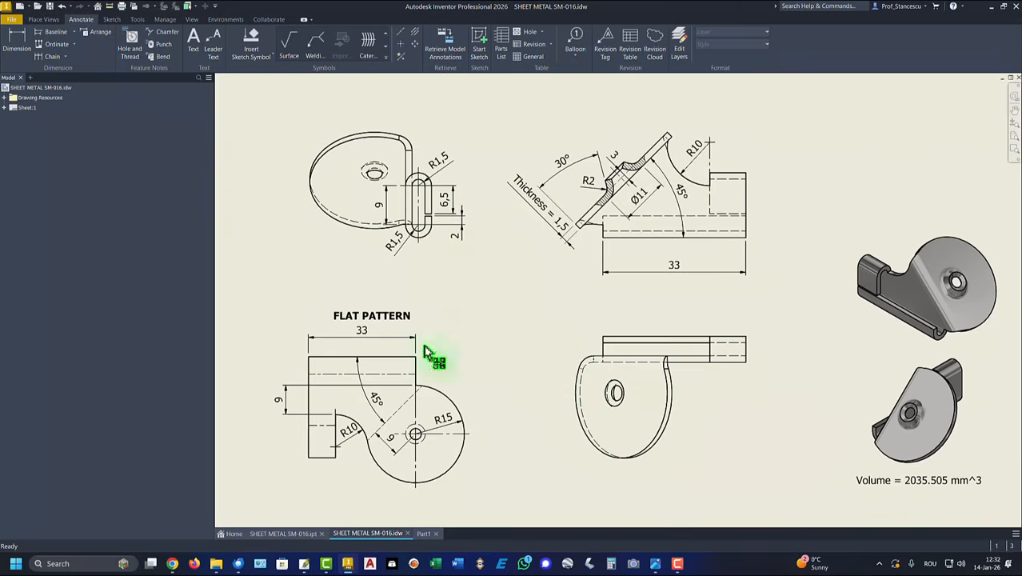
pyautogui.click(371, 397)
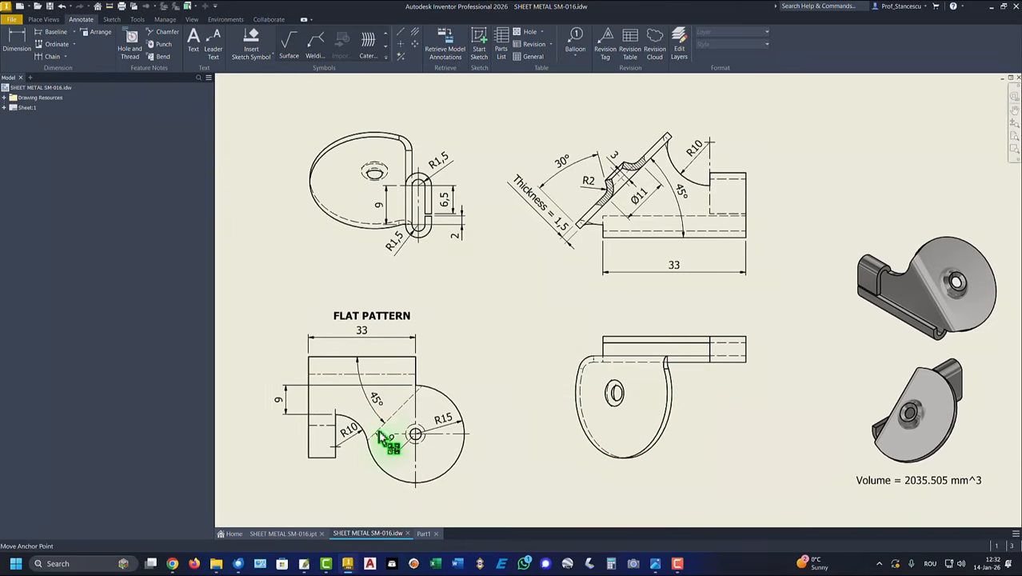
pyautogui.click(415, 434)
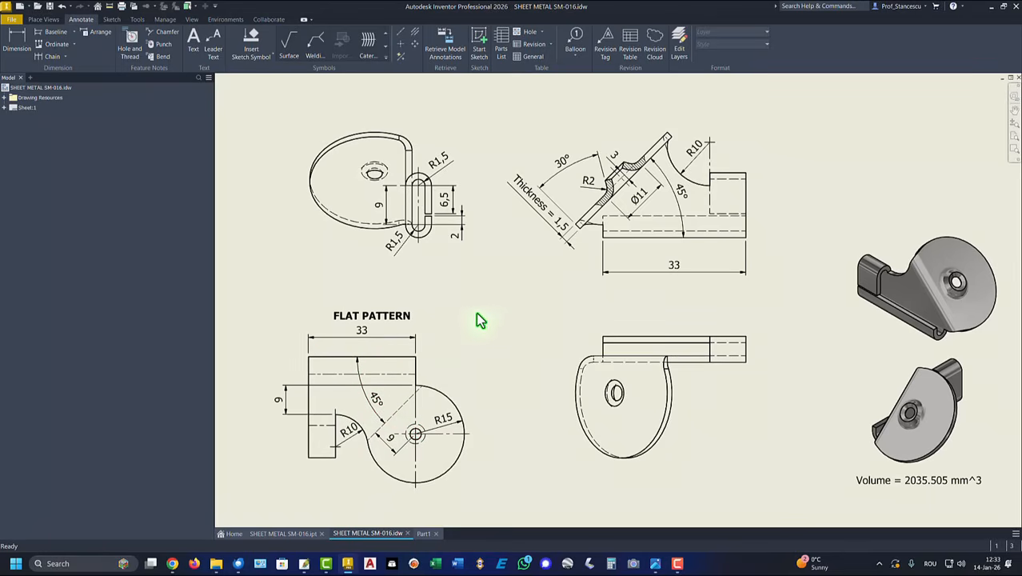
# - Return to Part1, start a sketch on the large flat face, and project the rounded end's outer arc
pyautogui.hotkey('ctrl', 'Tab')
pyautogui.click(616, 274)
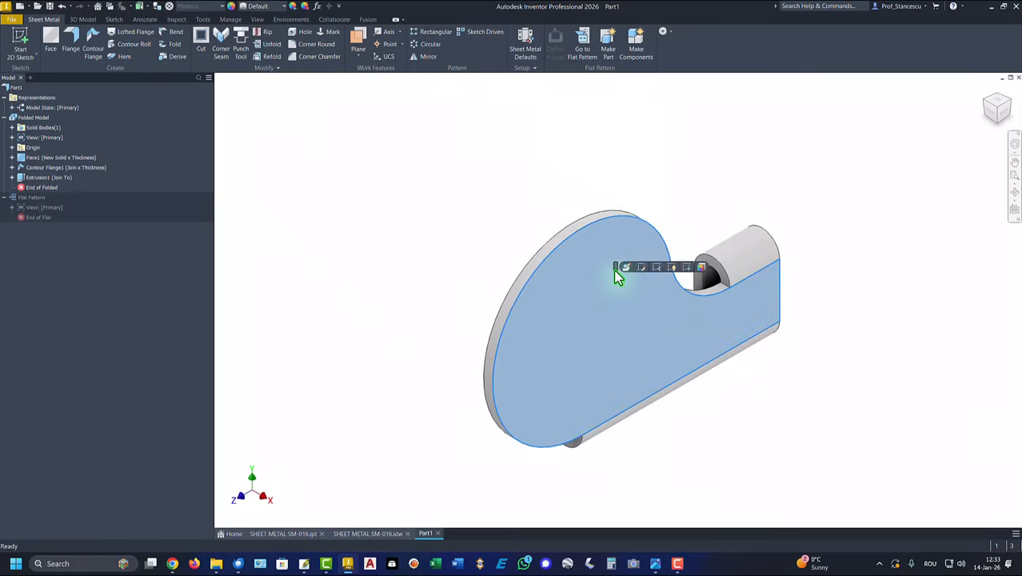
pyautogui.click(684, 266)
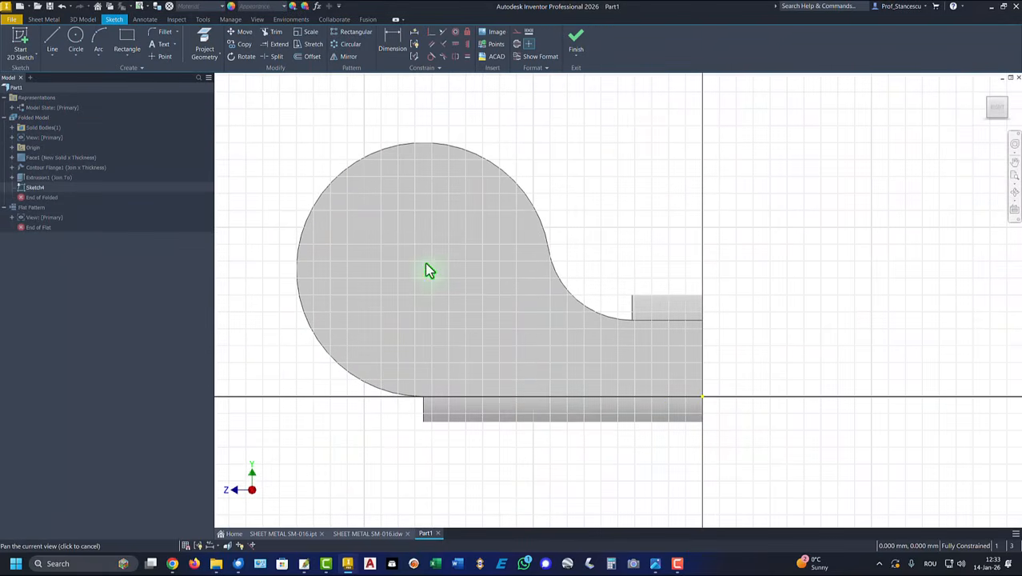
pyautogui.click(210, 48)
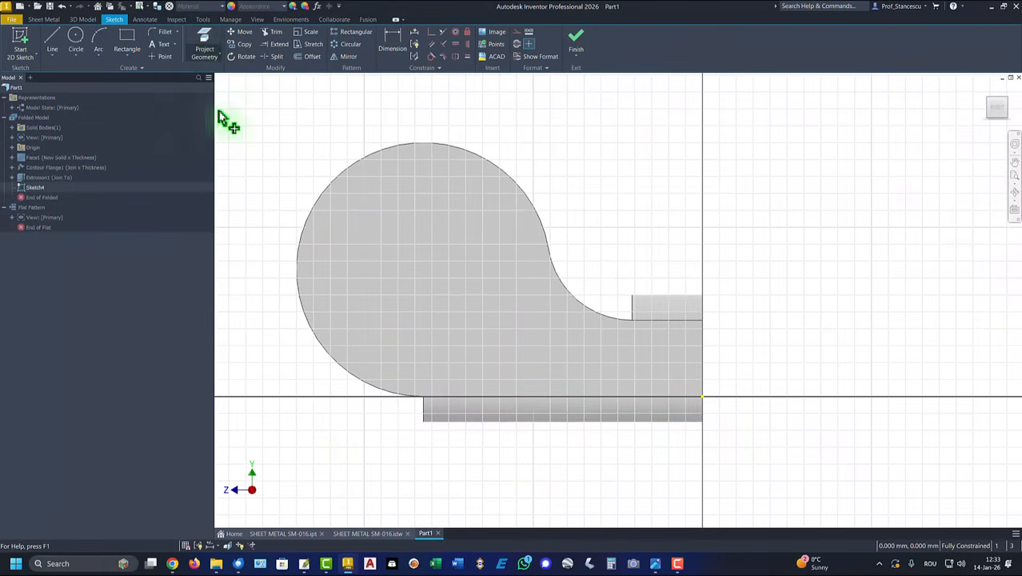
pyautogui.click(309, 220)
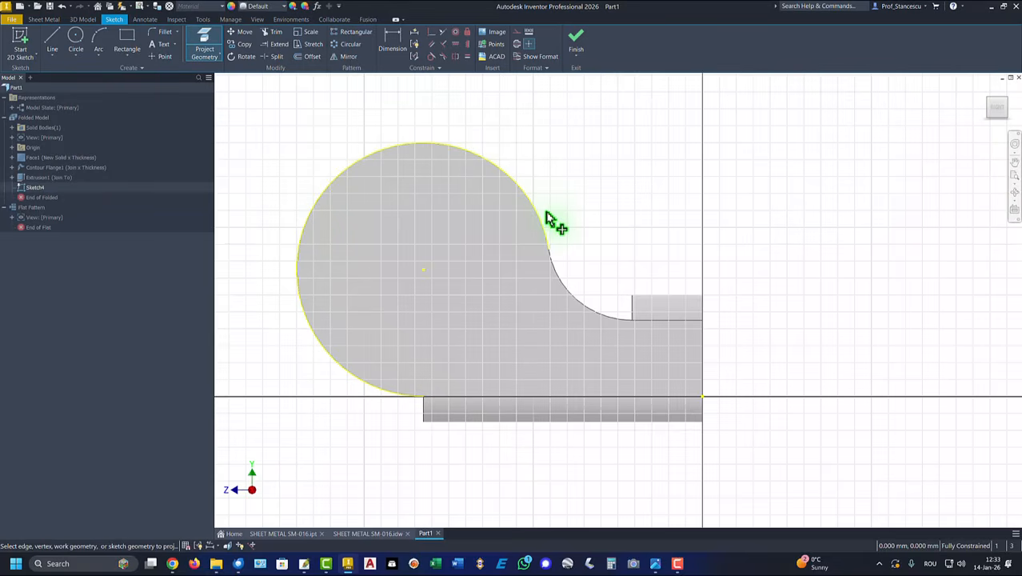
# - Draw a slanted bend line at about 51° across the rounded end, with both endpoints on the projected arc
pyautogui.click(53, 40)
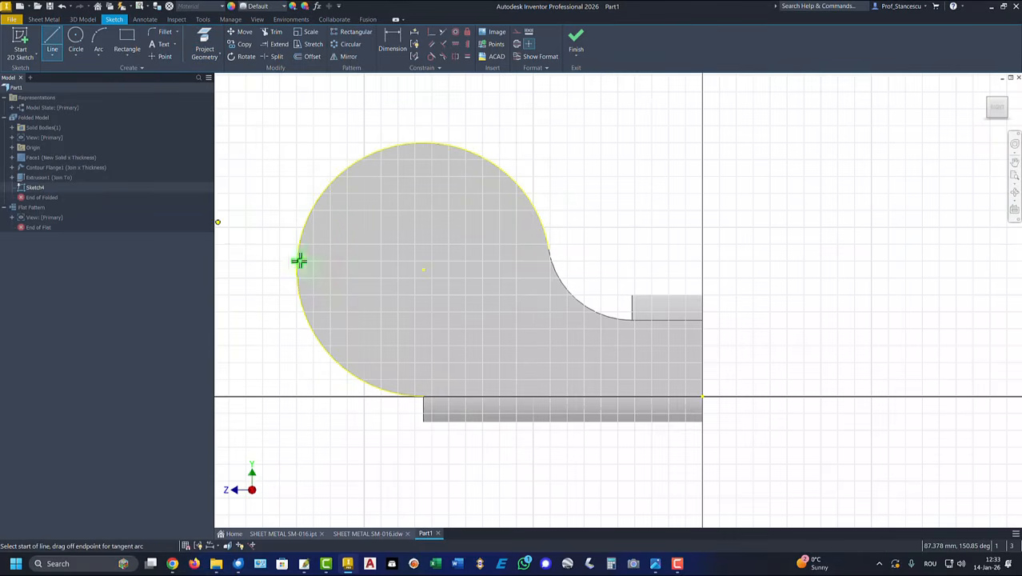
pyautogui.click(377, 387)
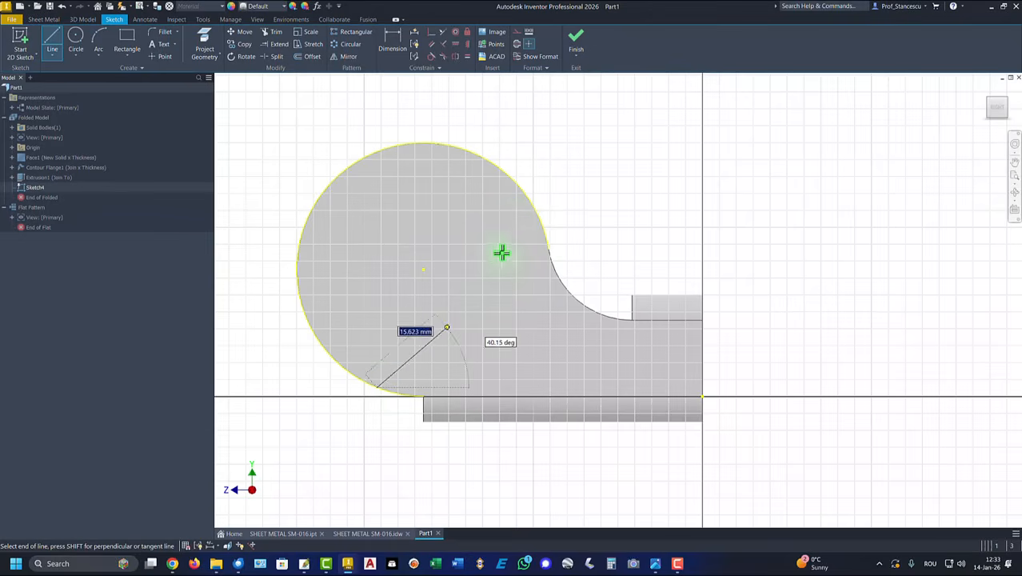
pyautogui.doubleClick(528, 200)
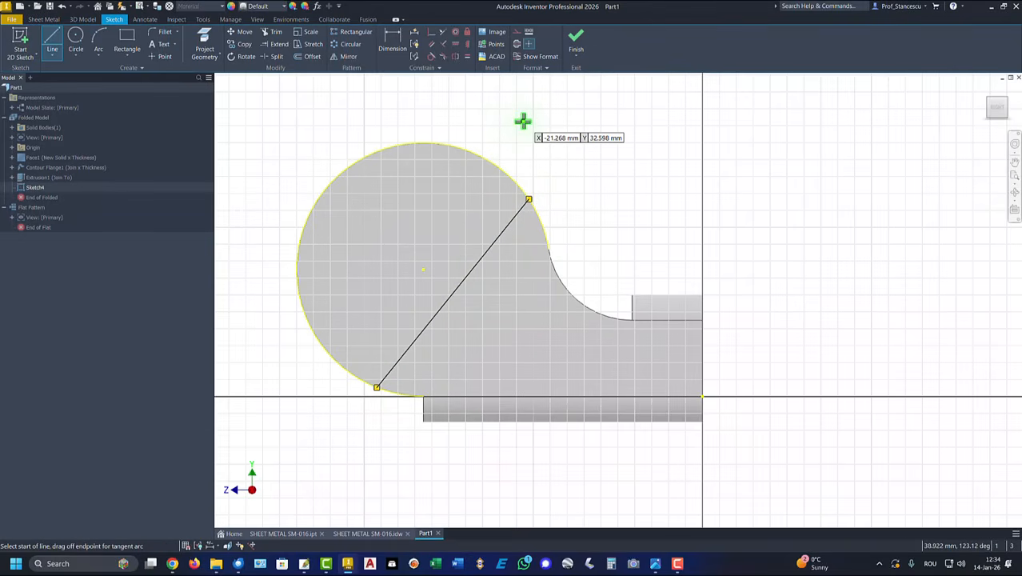
pyautogui.press('Escape')
# - Dimension the angle between the bend line and the face's straight lower edge as 45°
pyautogui.click(403, 54)
pyautogui.click(507, 227)
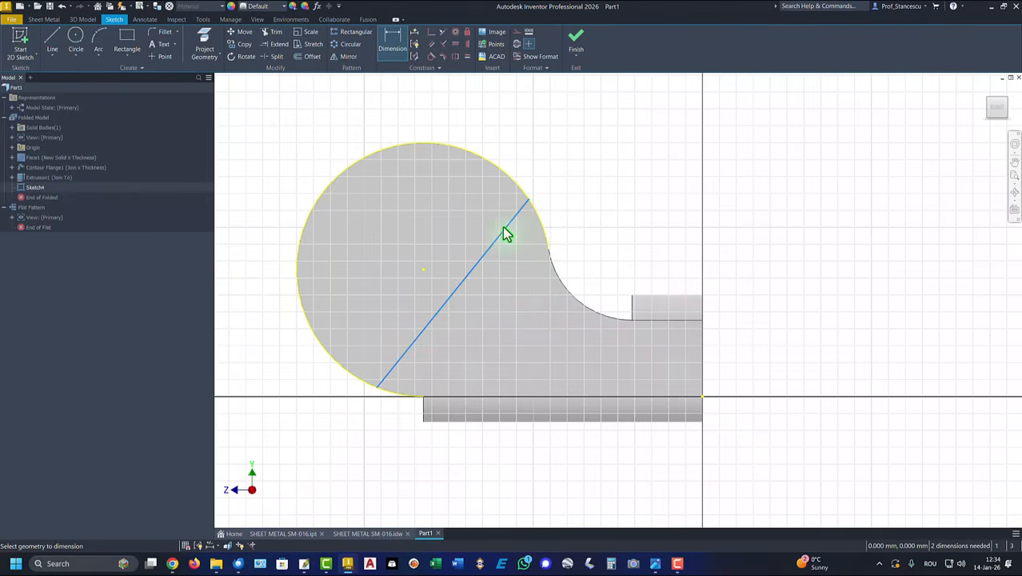
pyautogui.click(656, 398)
pyautogui.click(609, 276)
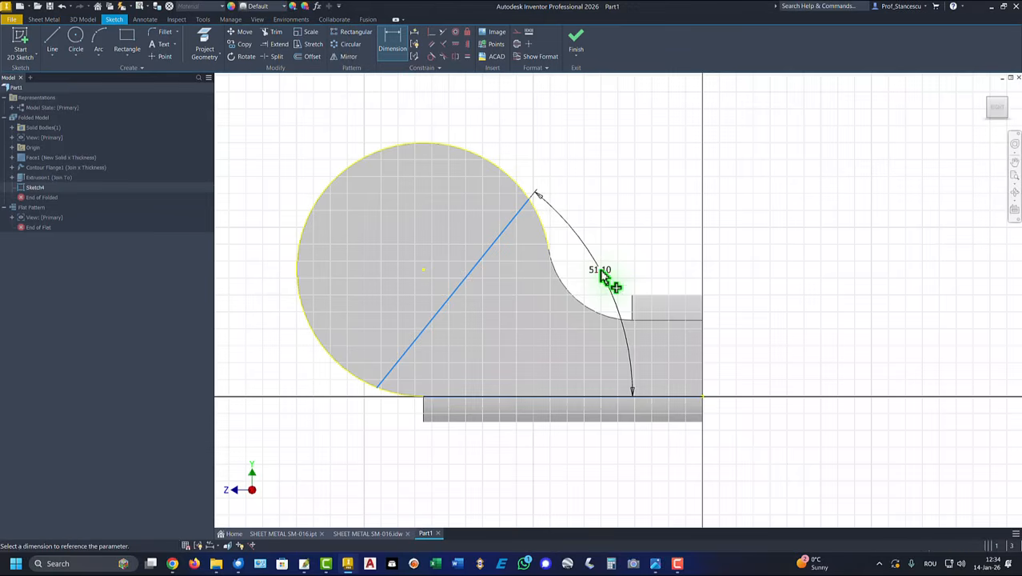
pyautogui.write('45')
pyautogui.press('Return')
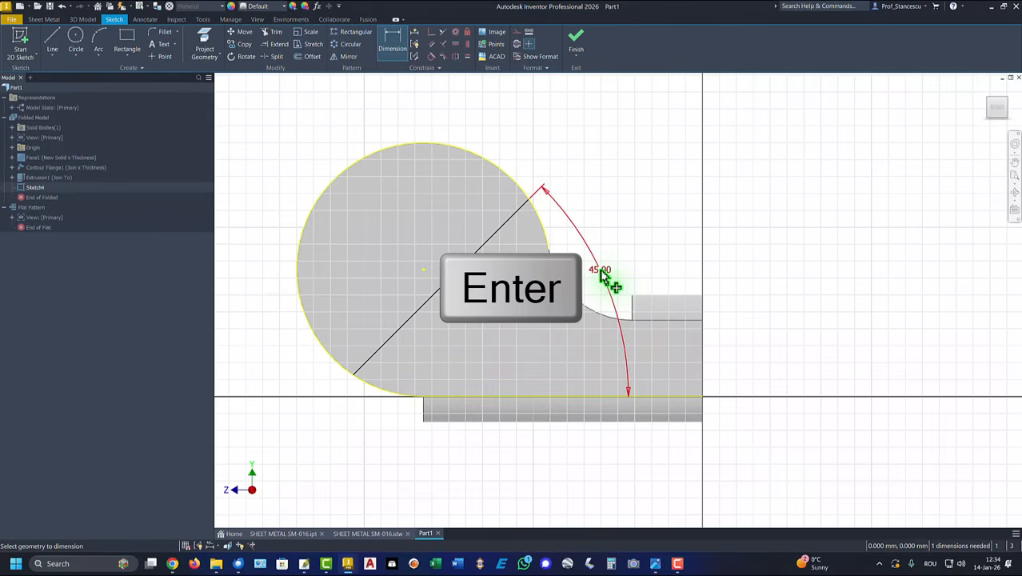
# - Dimension the bend line 9 mm from the projected arc's centre and finish the sketch
pyautogui.click(436, 298)
pyautogui.click(423, 269)
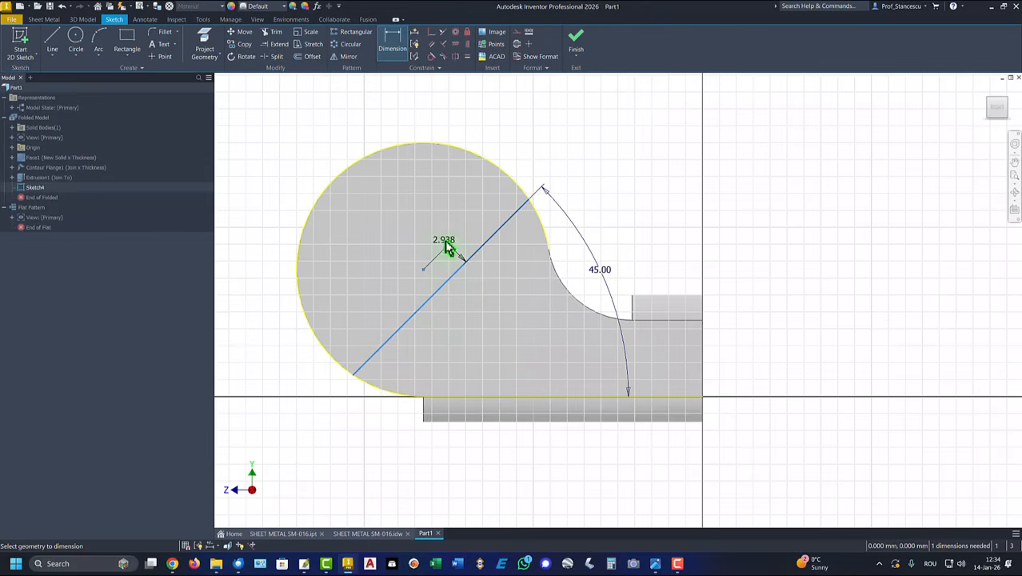
pyautogui.click(443, 234)
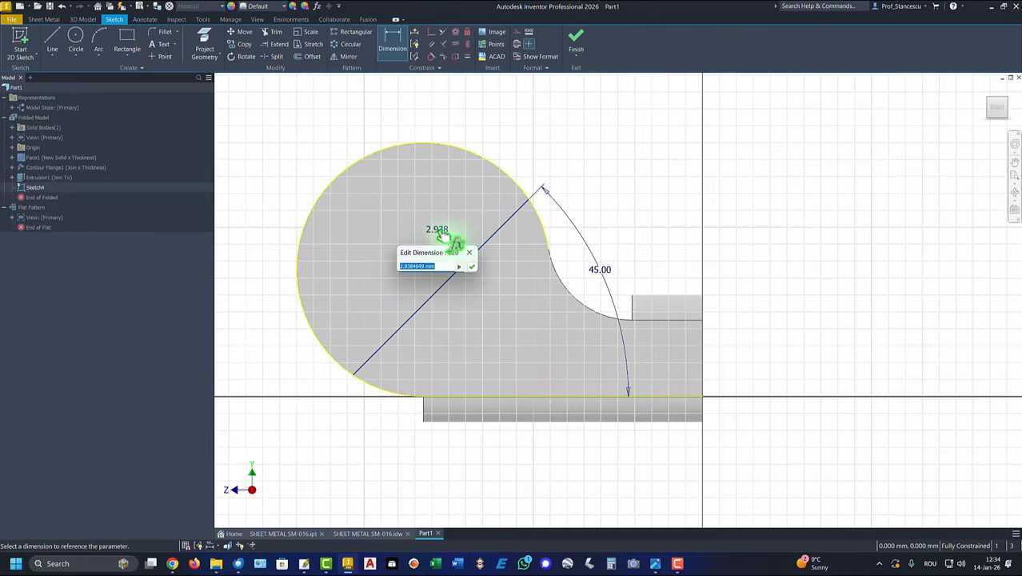
pyautogui.press('Return')
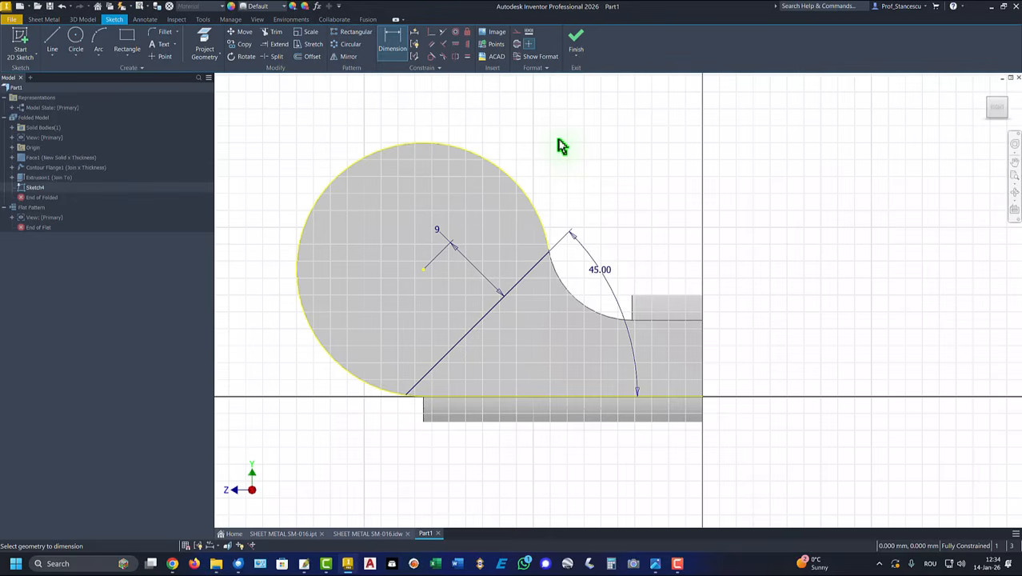
pyautogui.click(582, 40)
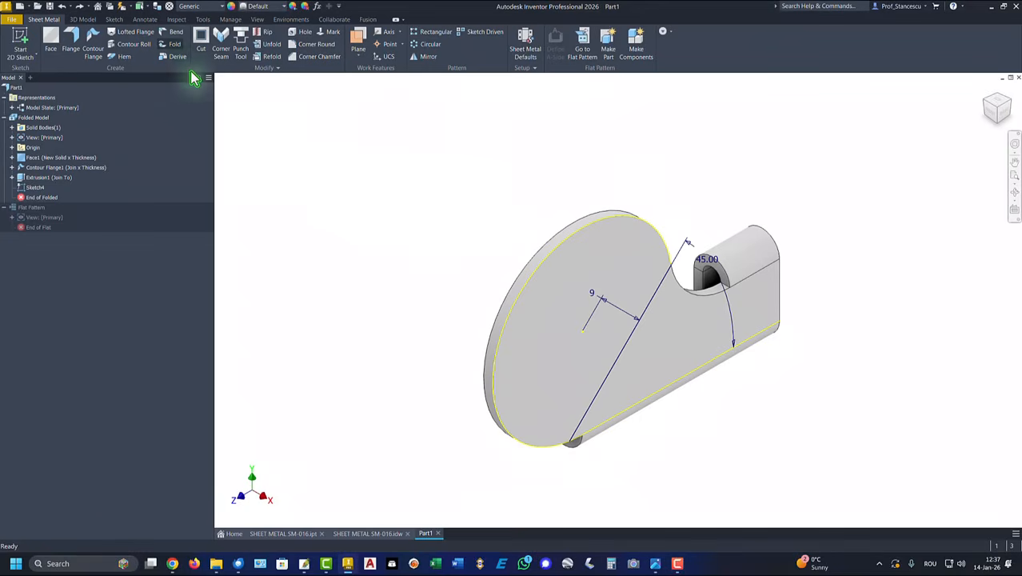
# - Fold the rounded end 90° along the sketched bend line, using the start-of-bend fold location and the default bend radius
pyautogui.click(171, 44)
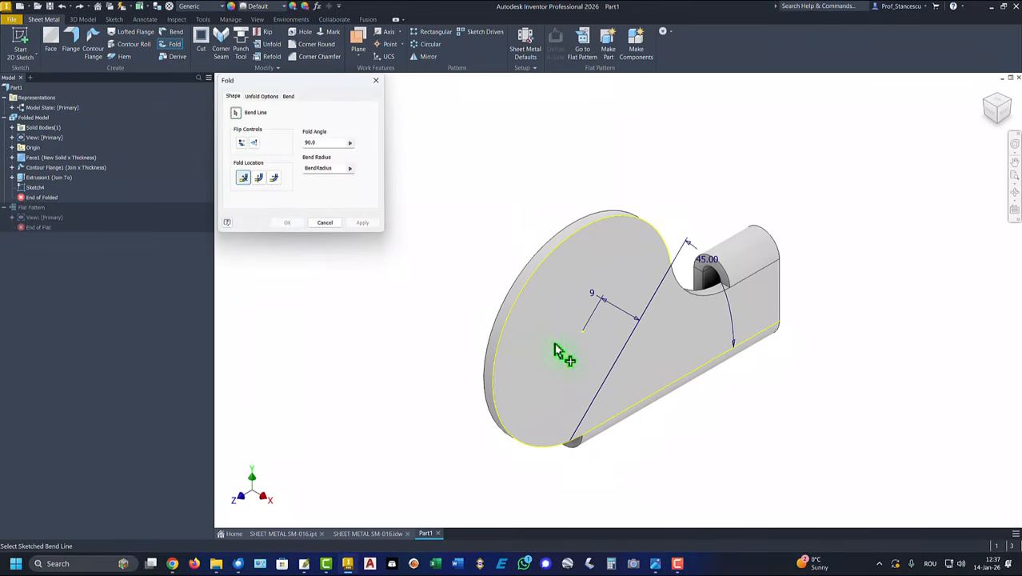
pyautogui.click(620, 359)
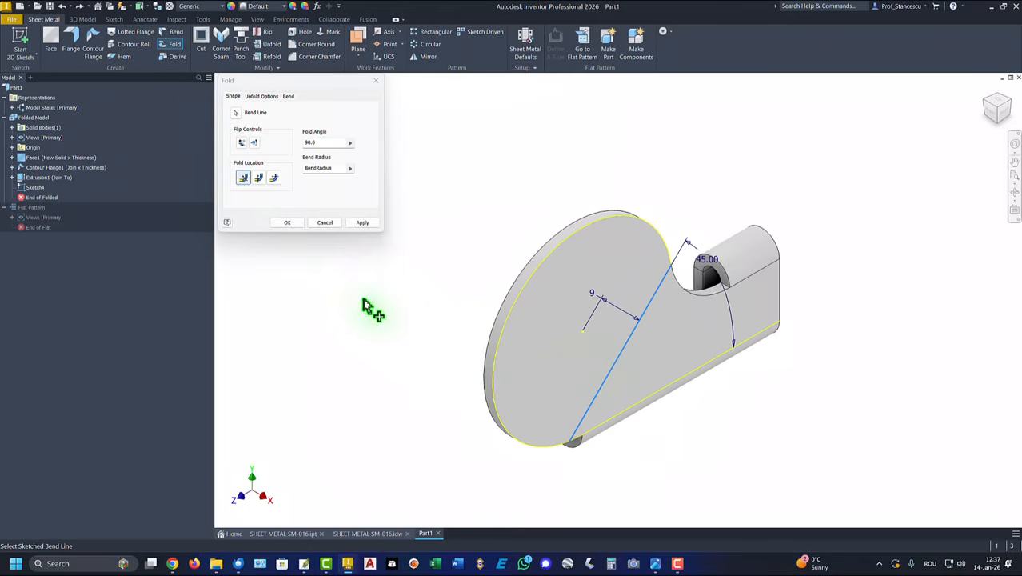
pyautogui.click(259, 178)
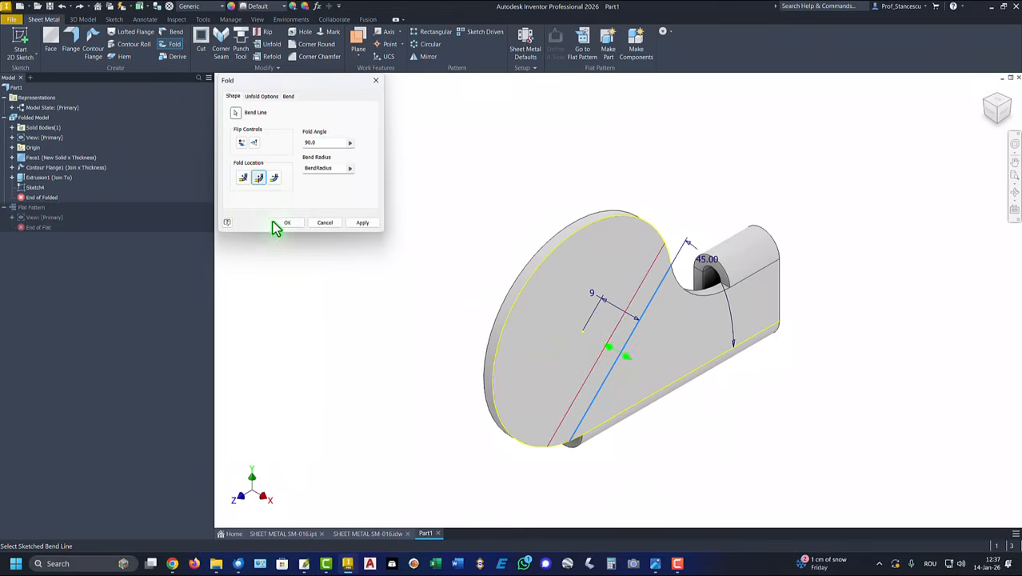
pyautogui.keyDown('shift'); pyautogui.moveTo(274, 228); pyautogui.dragTo(634, 364, button='middle'); pyautogui.keyUp('shift')
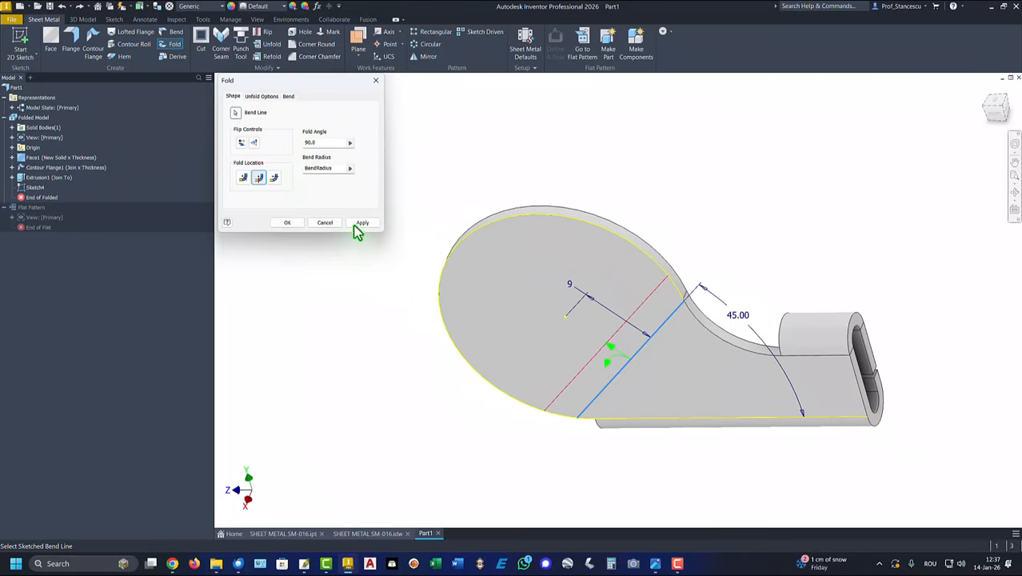
pyautogui.click(287, 222)
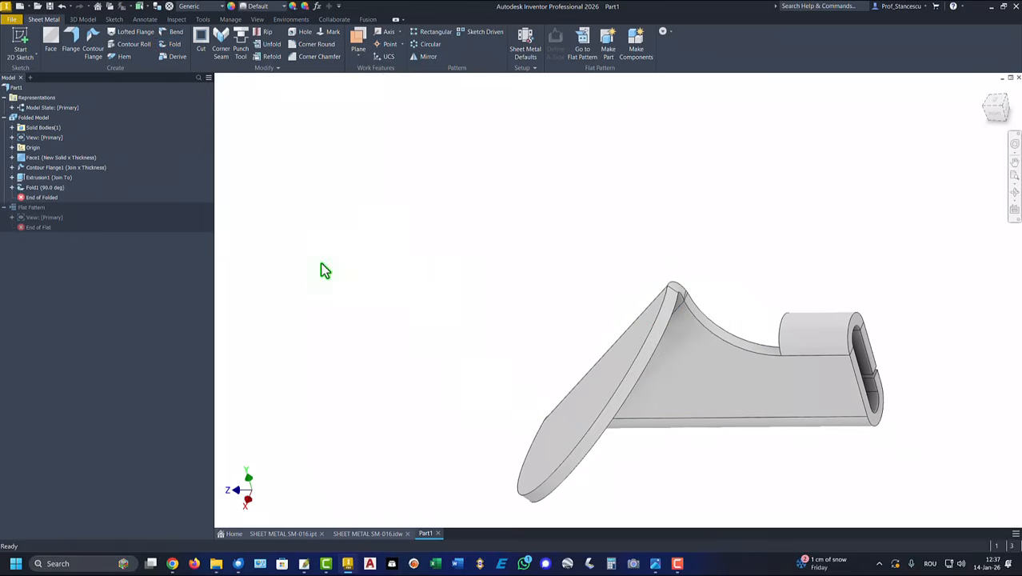
pyautogui.press('F6')
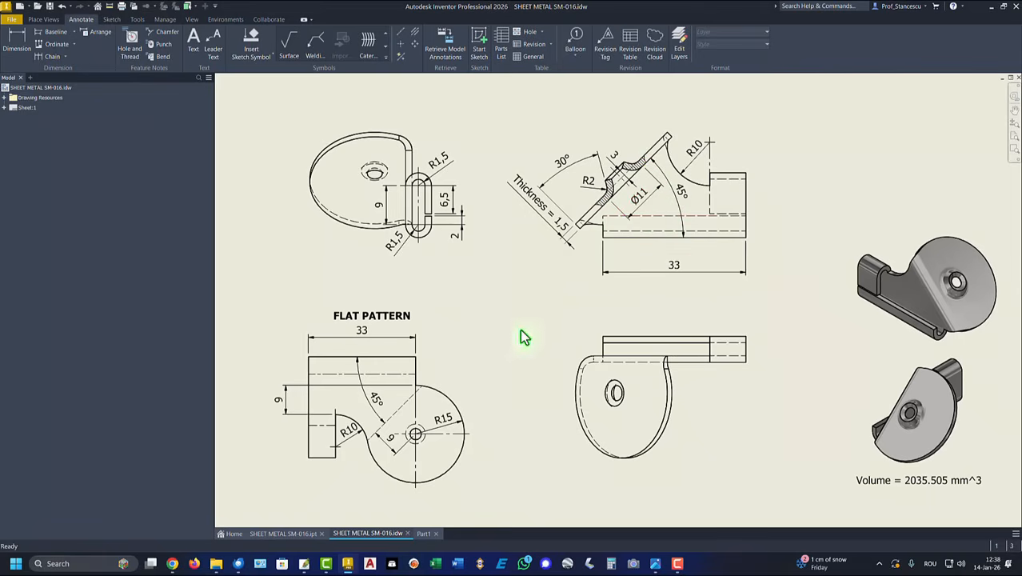
# - In Part1, create an 11 mm simple through-all hole on the folded disc face, concentric with its round outer edge
pyautogui.click(424, 533)
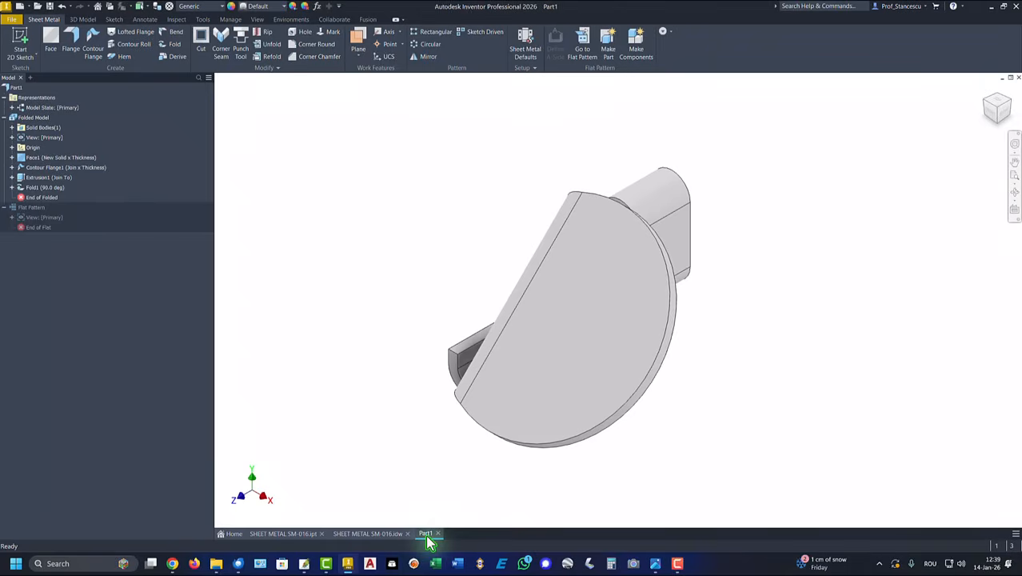
pyautogui.click(83, 20)
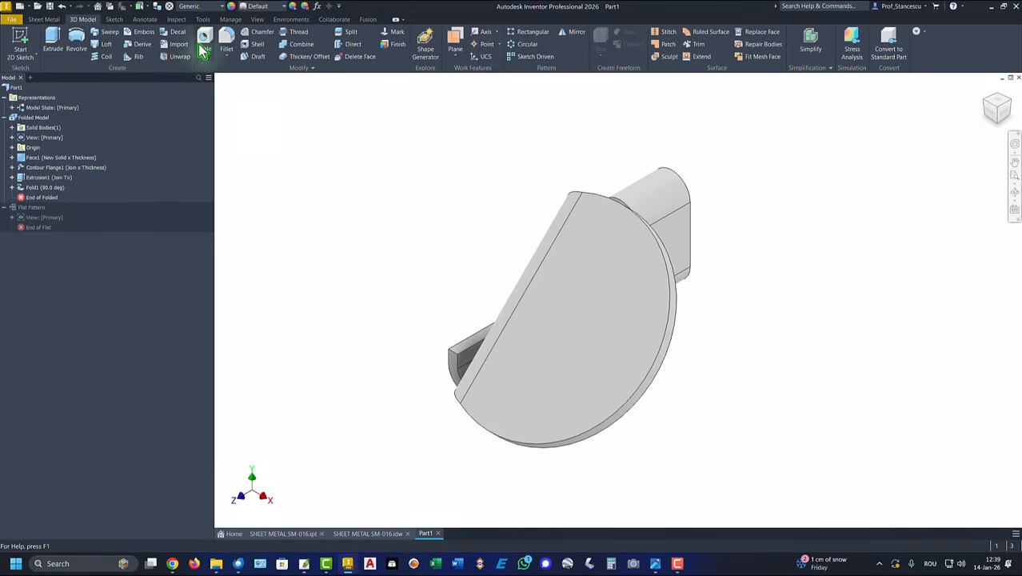
pyautogui.press('h')
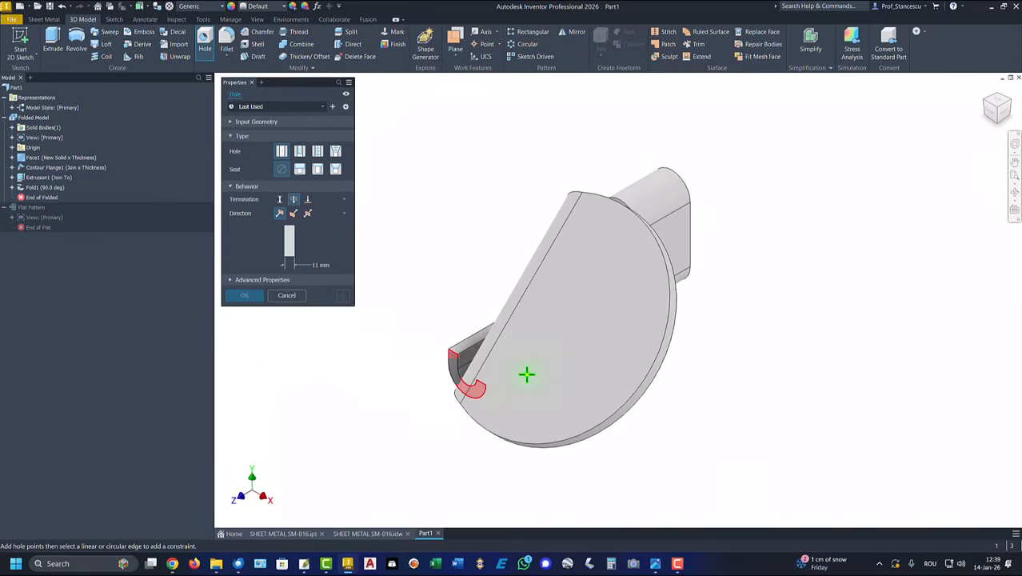
pyautogui.click(570, 369)
pyautogui.click(662, 393)
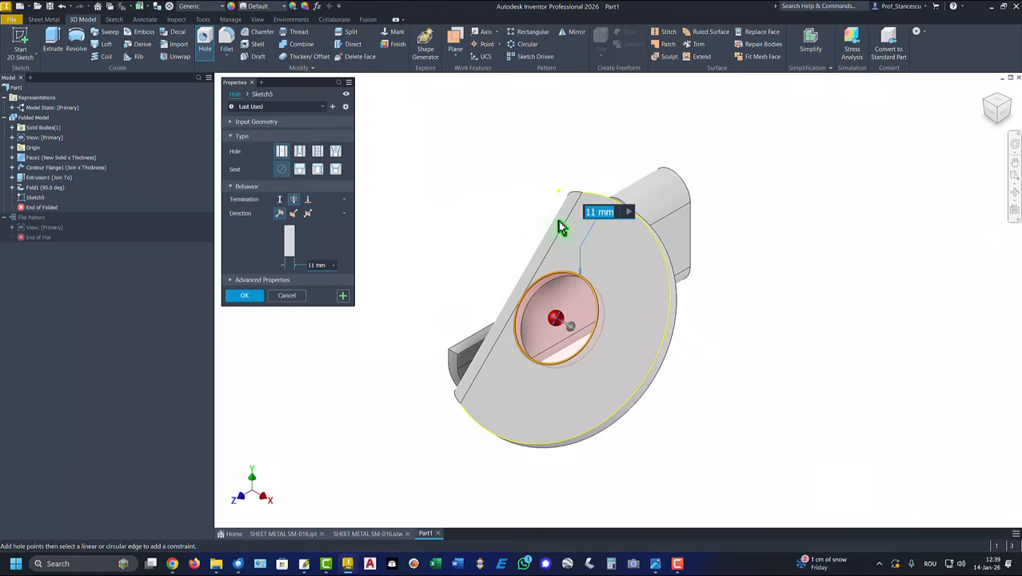
pyautogui.click(242, 295)
# - Consult the section view in SHEET METAL SM-016.idw for the dimensions of the raised collar around the hole, and return to Part1
pyautogui.press('F6')
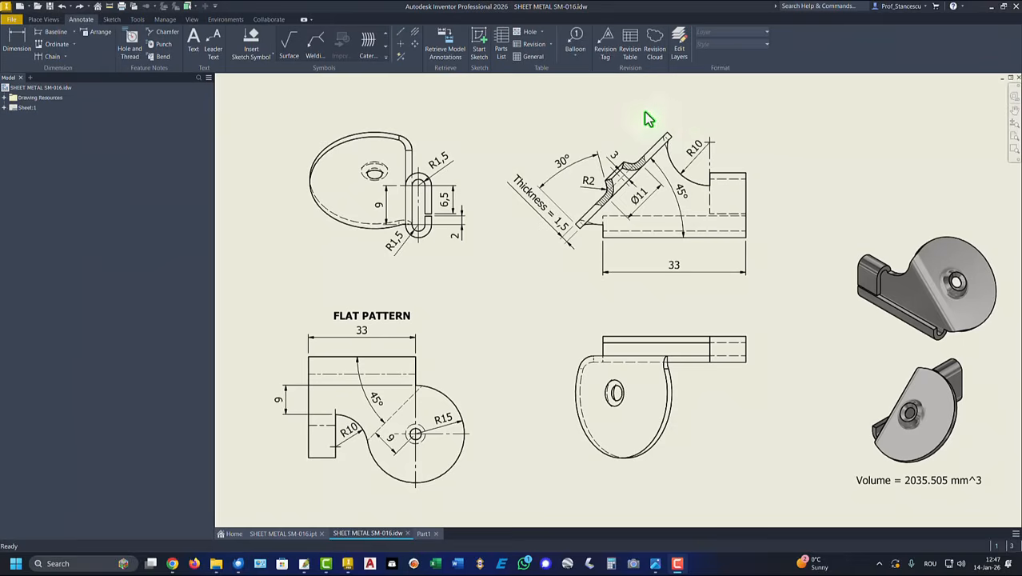
pyautogui.click(633, 178)
pyautogui.scroll(5, 646, 175)
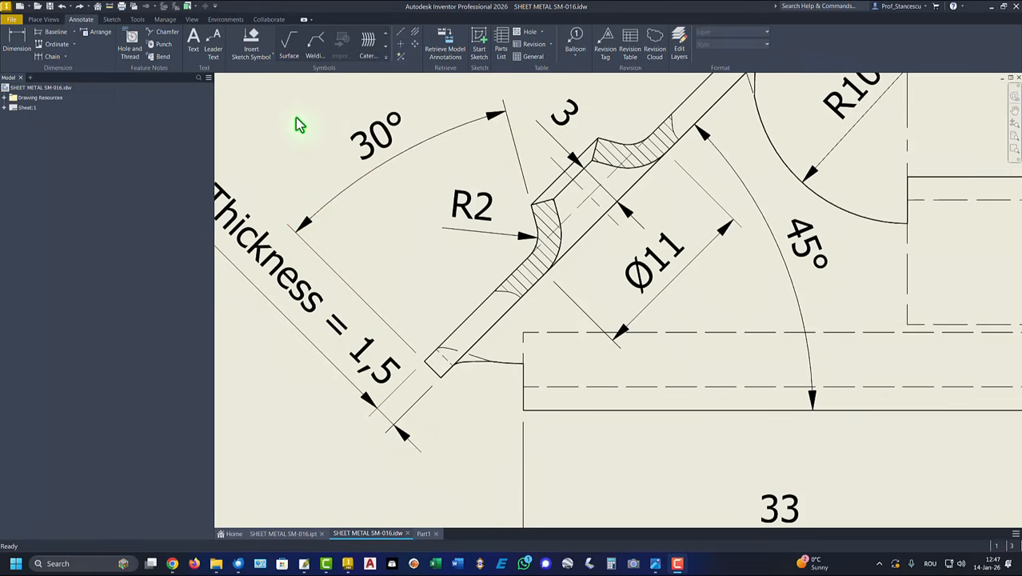
pyautogui.press('Home')
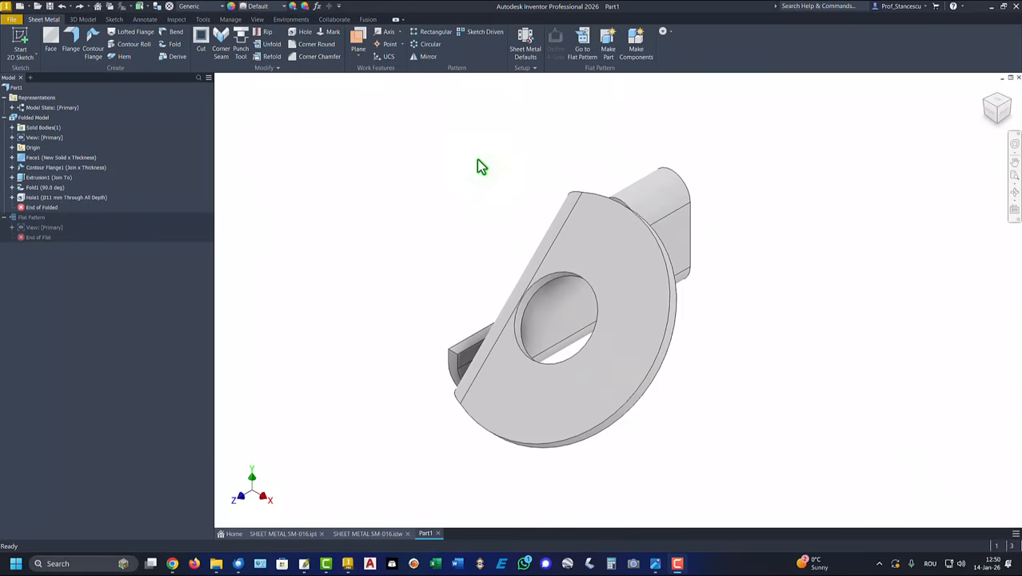
# - Start a sketch on the folded disc face, project the hole's circular edge, and finish the sketch
pyautogui.click(615, 246)
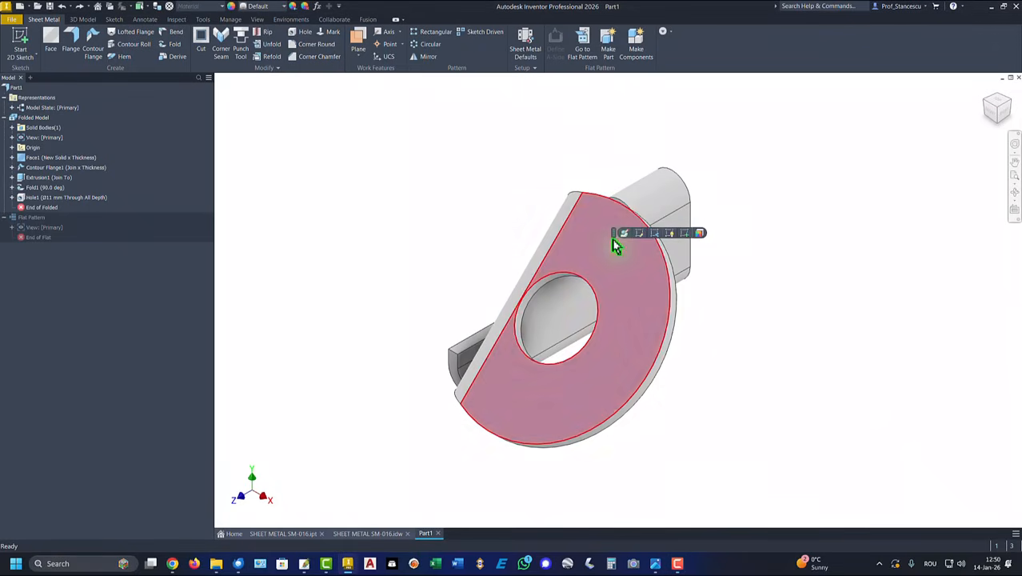
pyautogui.click(685, 235)
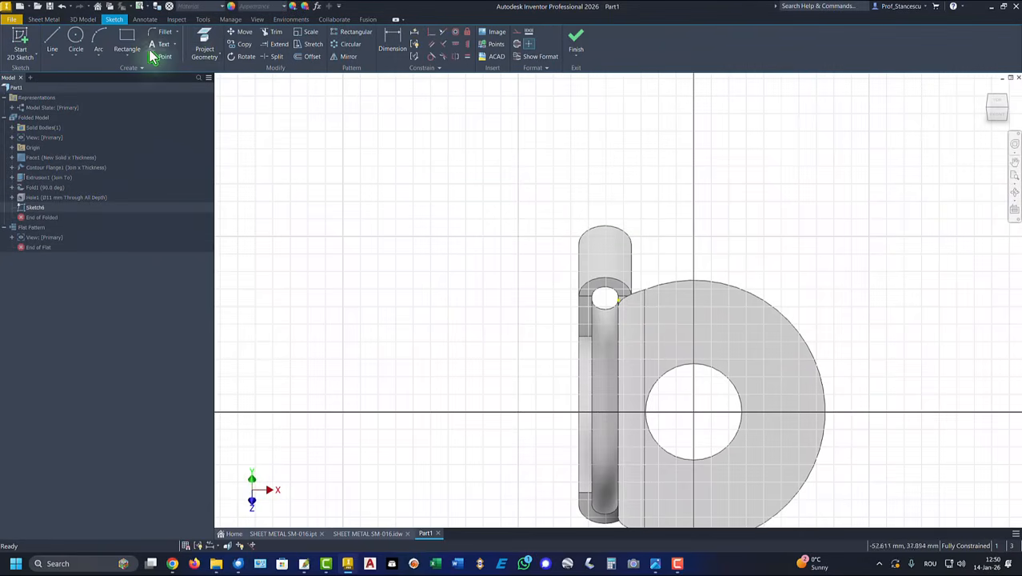
pyautogui.click(678, 368)
pyautogui.click(576, 42)
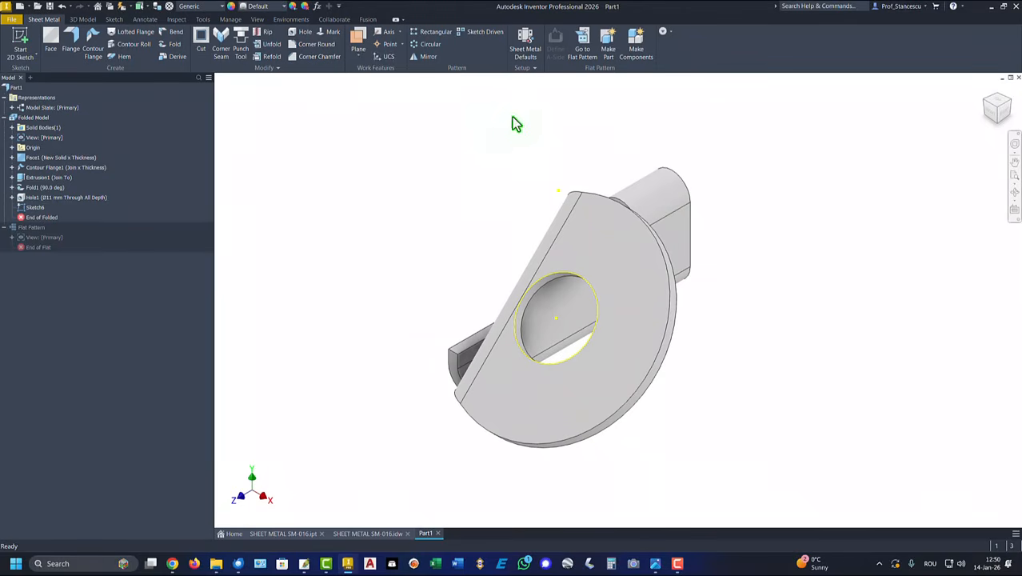
# - Create a work plane parallel to the unfolded flat face through the projected hole centre, and hide the projected-circle sketch
pyautogui.click(359, 47)
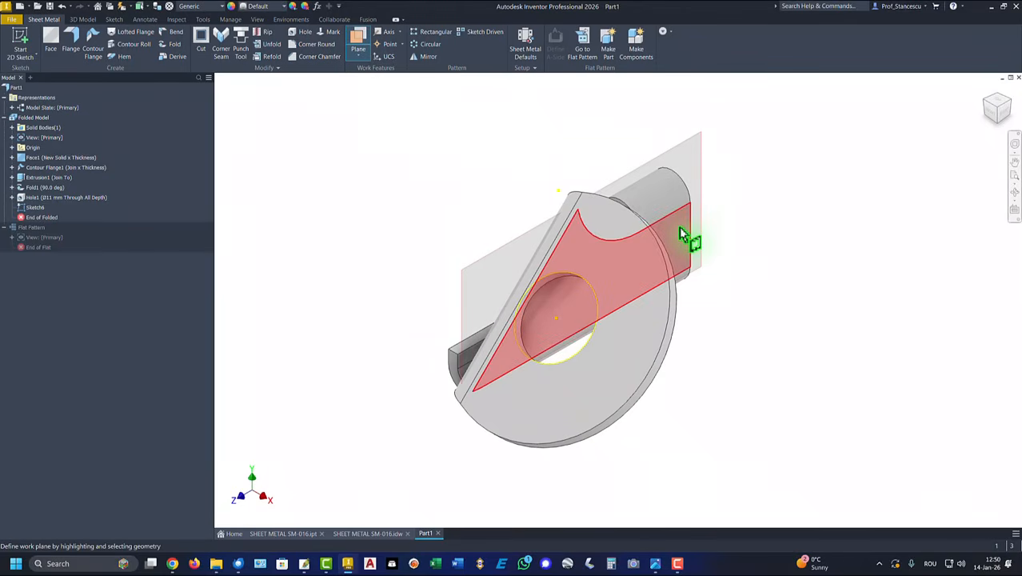
pyautogui.click(681, 234)
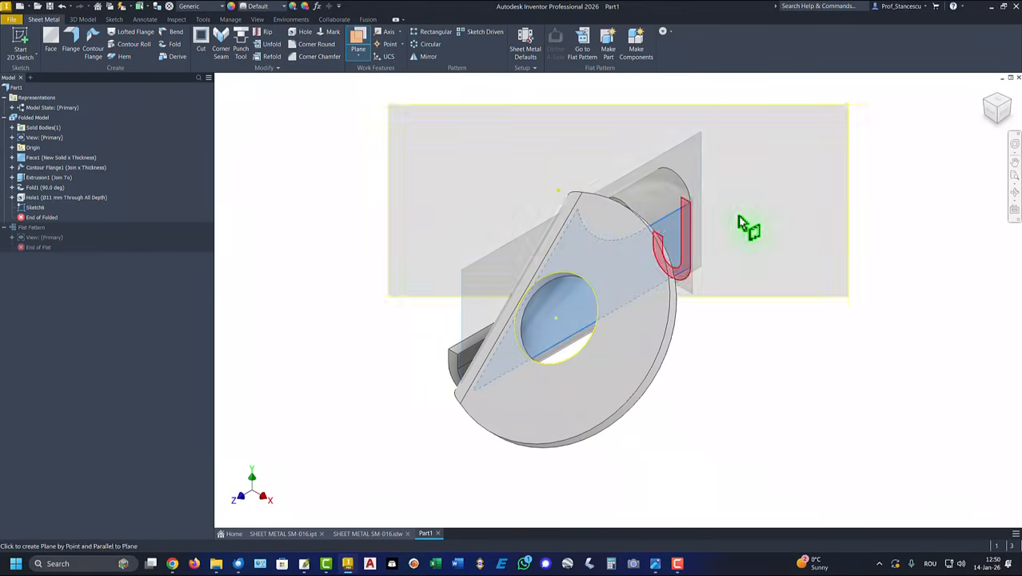
pyautogui.click(555, 316)
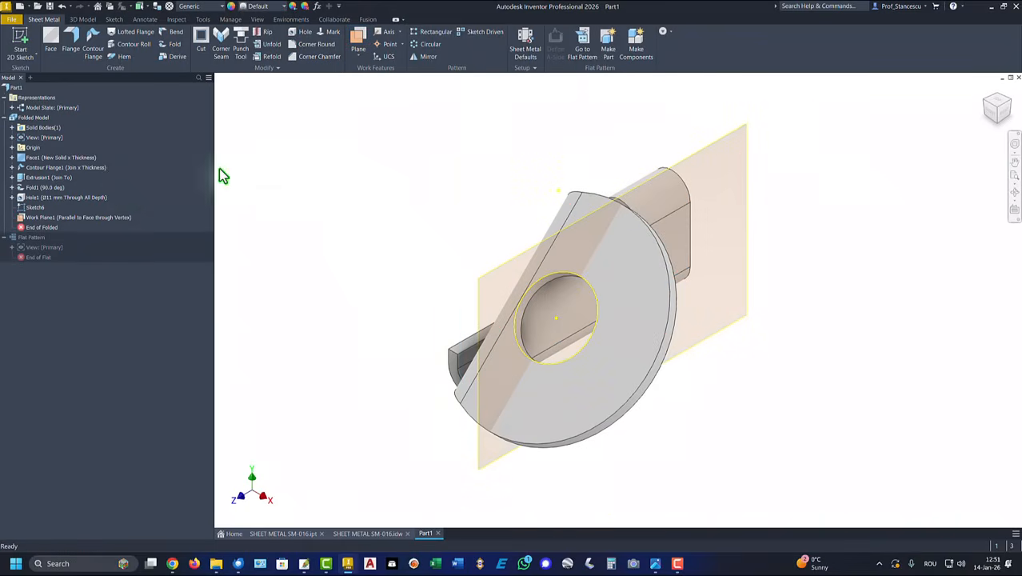
pyautogui.rightClick(28, 207)
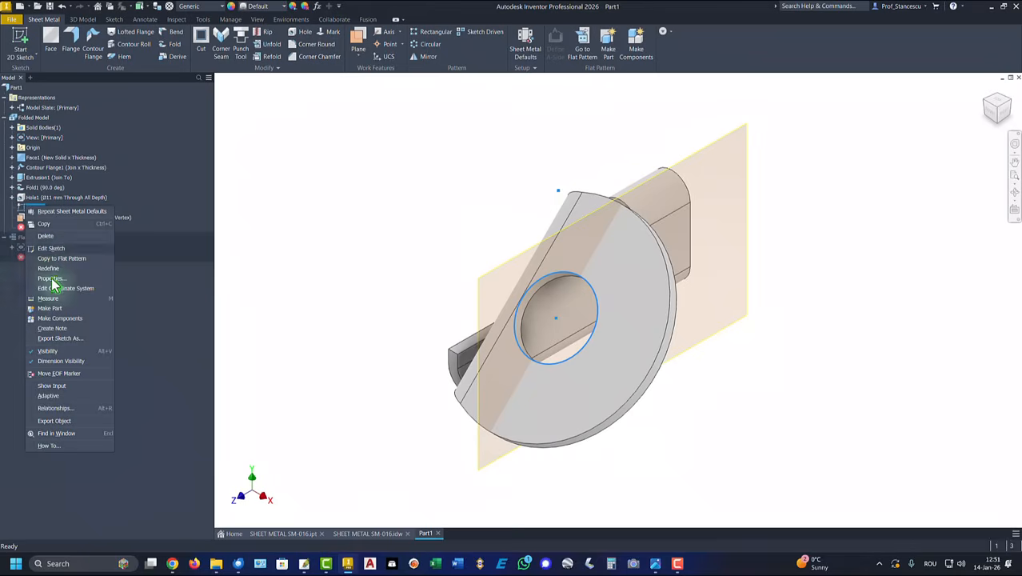
pyautogui.click(53, 351)
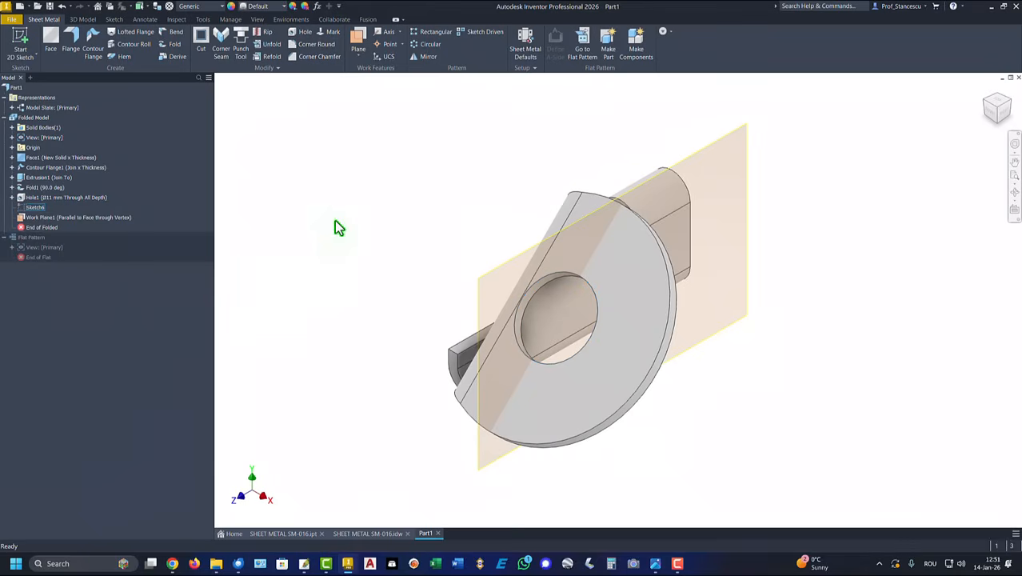
# - Start a sketch on the work plane through the hole centre and slice the graphics at the sketch plane
pyautogui.click(721, 150)
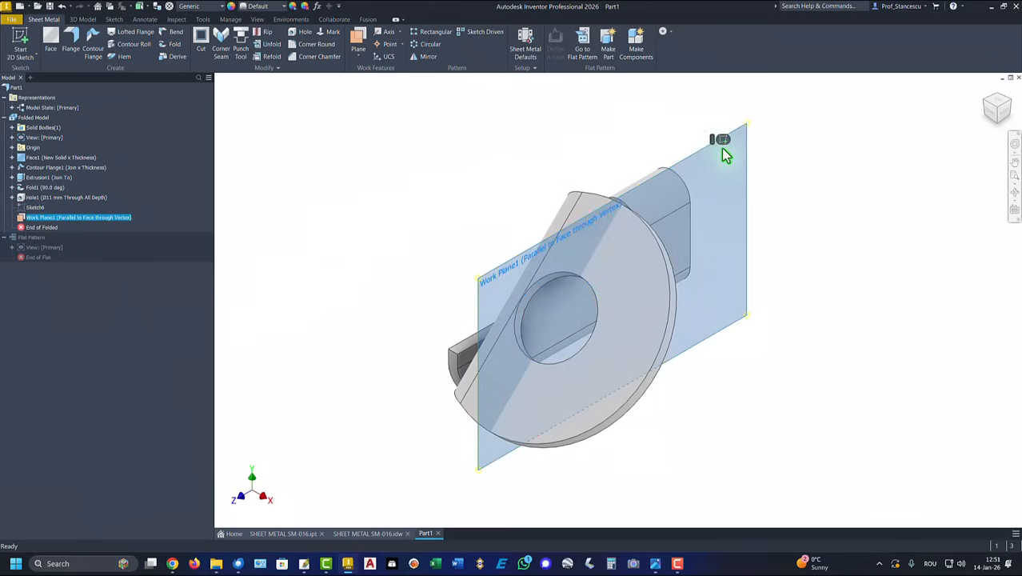
pyautogui.click(721, 140)
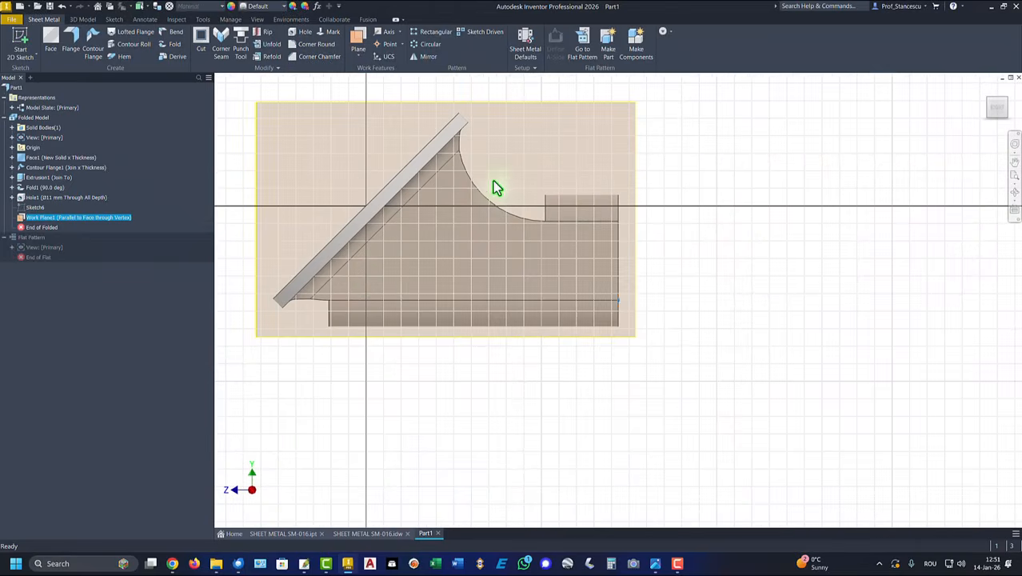
pyautogui.press('F7')
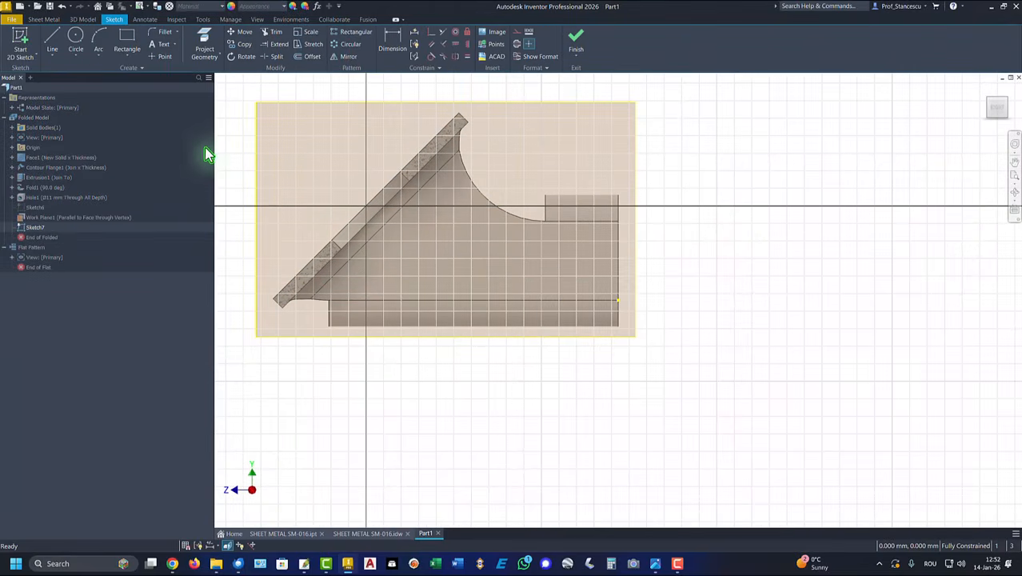
pyautogui.press('Home')
# - Project the hole's two circular edges and its upper cut edge, and make the two long projected lines construction geometry
pyautogui.click(200, 46)
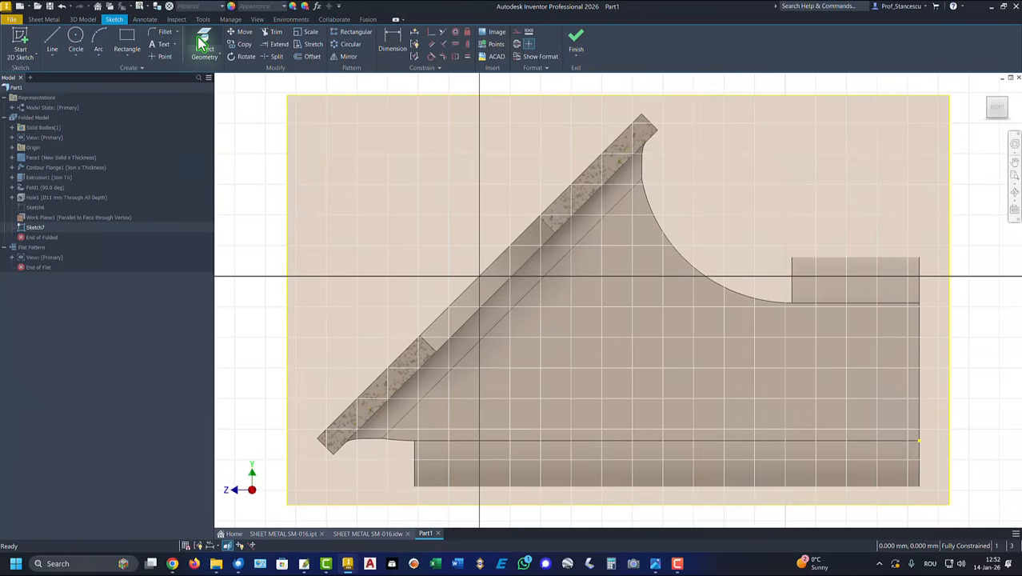
pyautogui.click(487, 296)
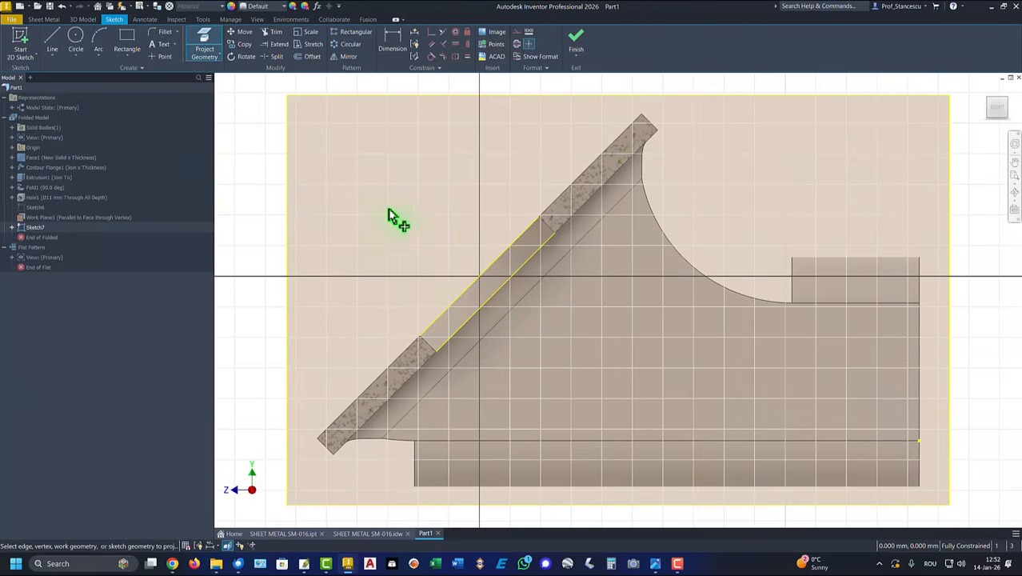
pyautogui.click(548, 233)
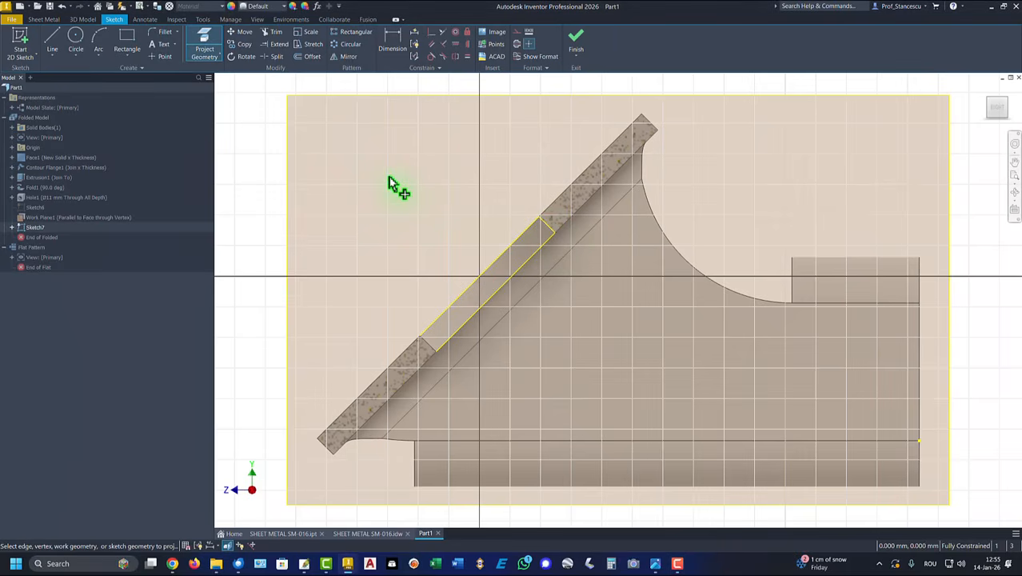
pyautogui.press('Escape')
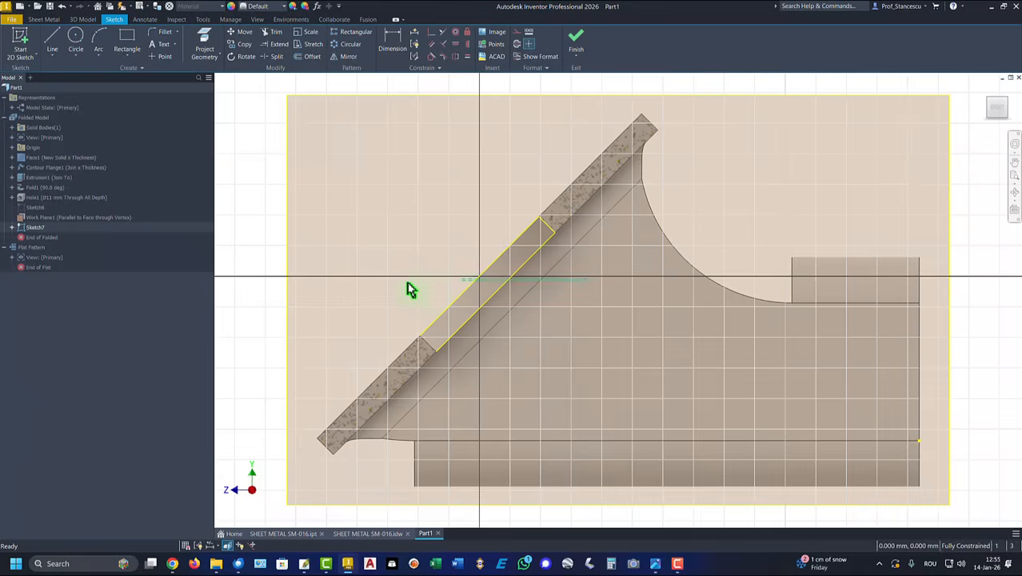
pyautogui.click(456, 292)
pyautogui.rightClick(384, 206)
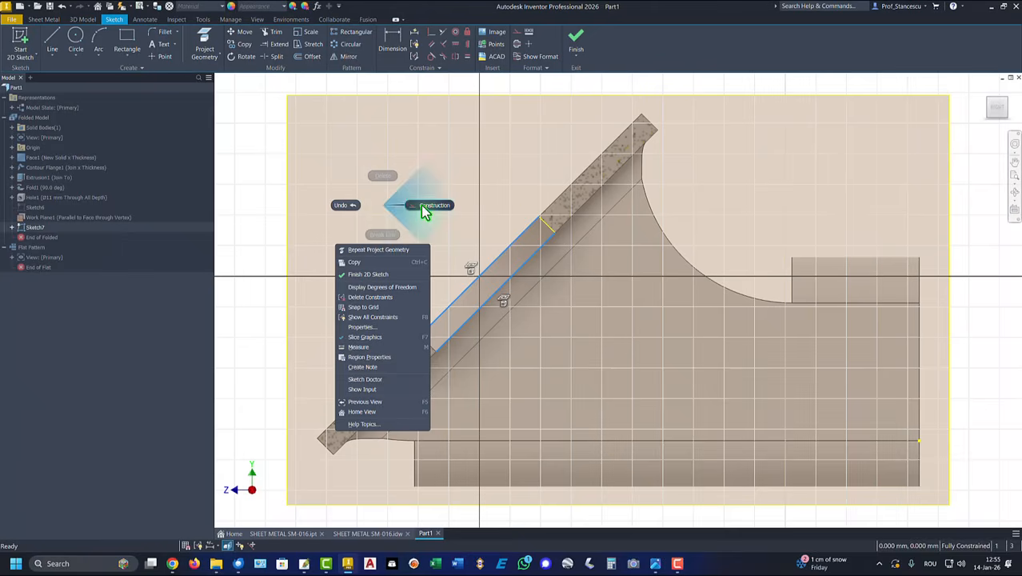
pyautogui.click(424, 208)
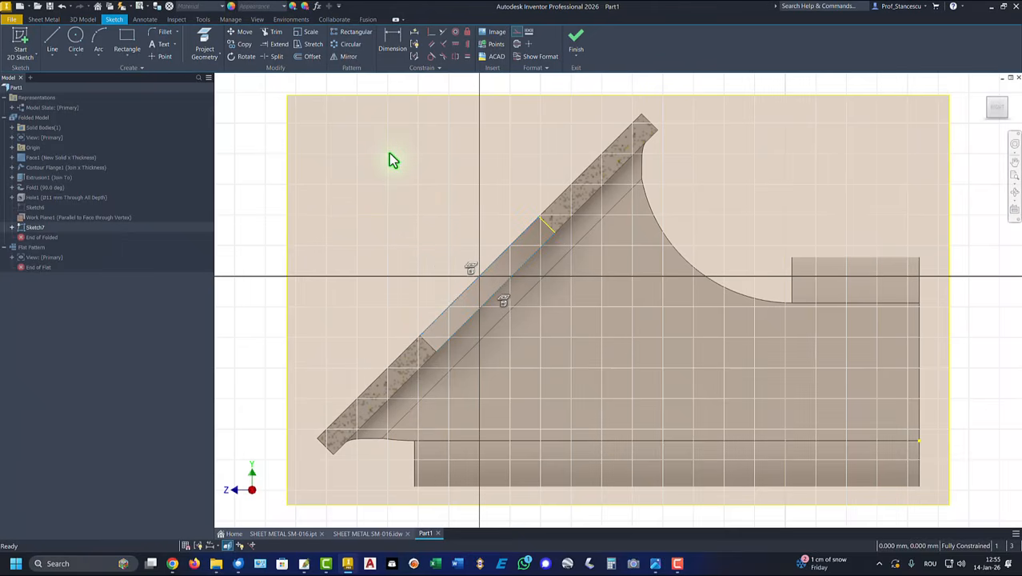
# - Sketch an arc of about 3 mm radius from the outer corner of the hole's upper cut edge, continuing into a tangent straight line
pyautogui.click(53, 42)
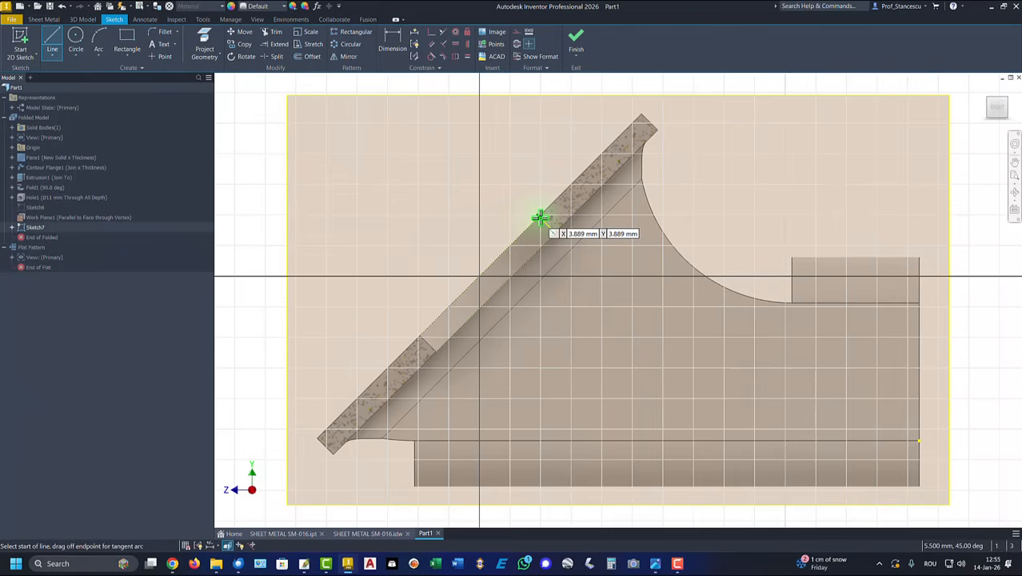
pyautogui.moveTo(540, 217); pyautogui.dragTo(443, 214)
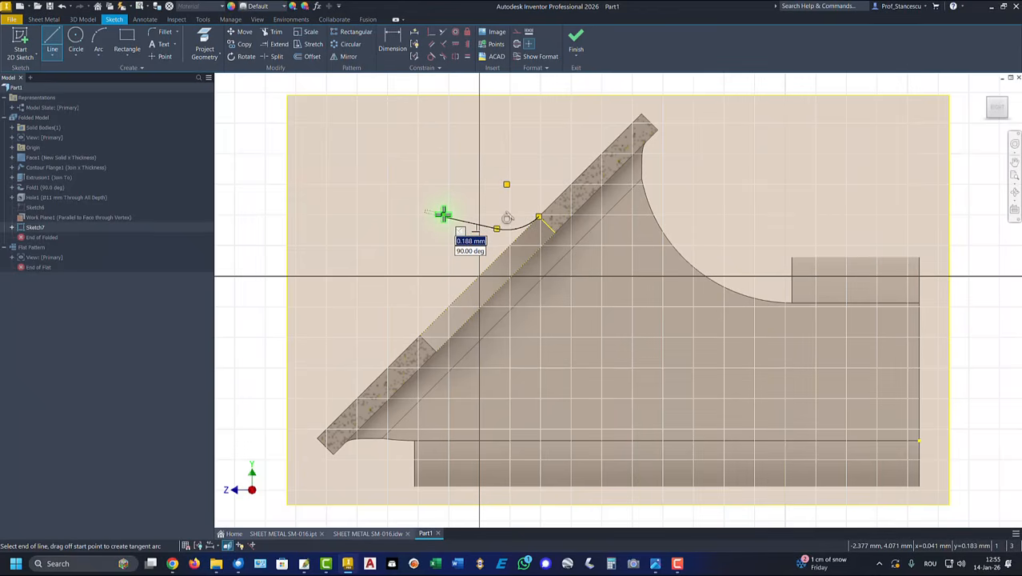
pyautogui.press('Escape')
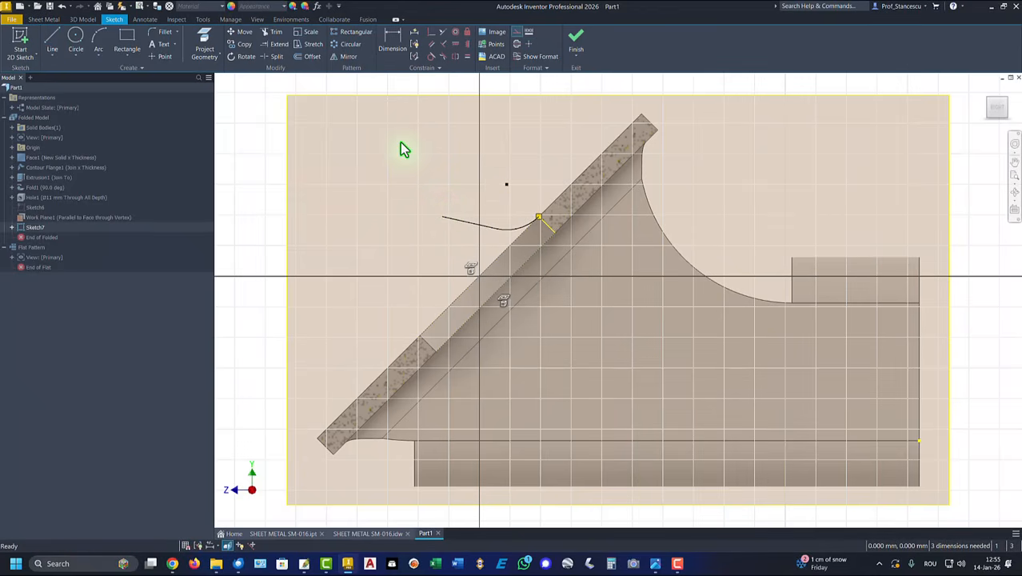
# - Make the short projected cut edge construction geometry and offset the arc-and-line chain toward the hole's interior
pyautogui.click(549, 229)
pyautogui.rightClick(542, 158)
pyautogui.click(588, 155)
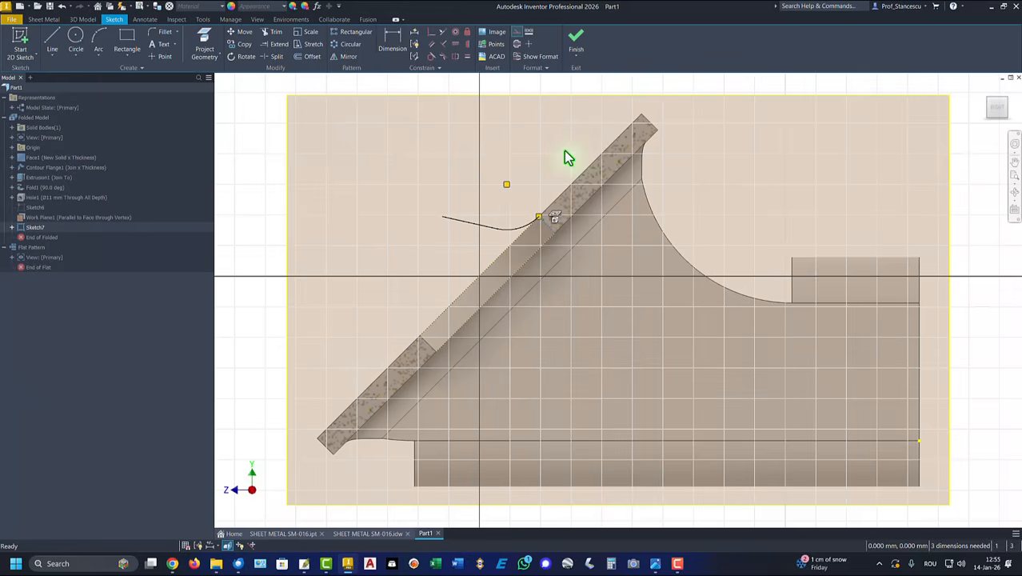
pyautogui.click(314, 57)
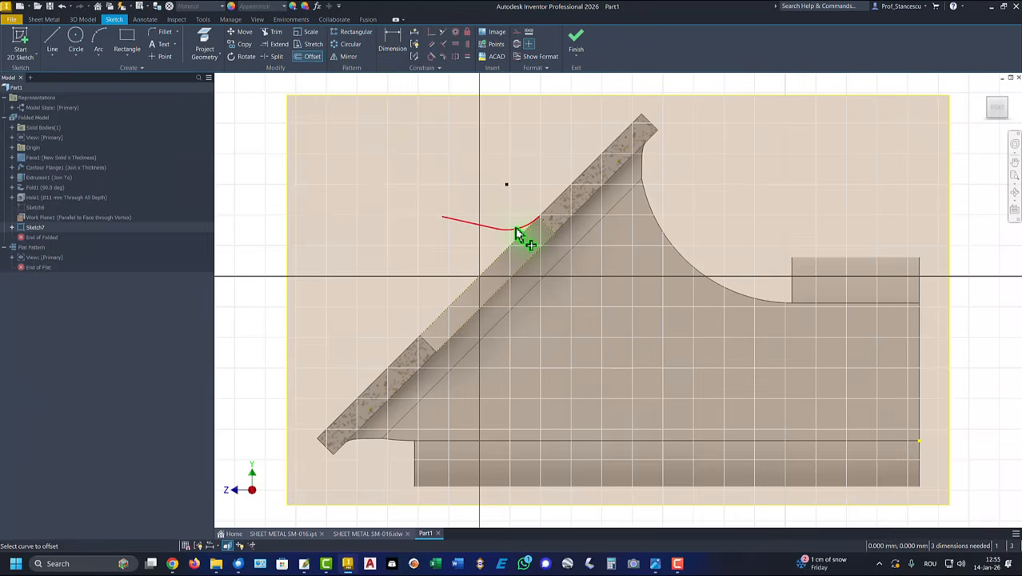
pyautogui.click(517, 232)
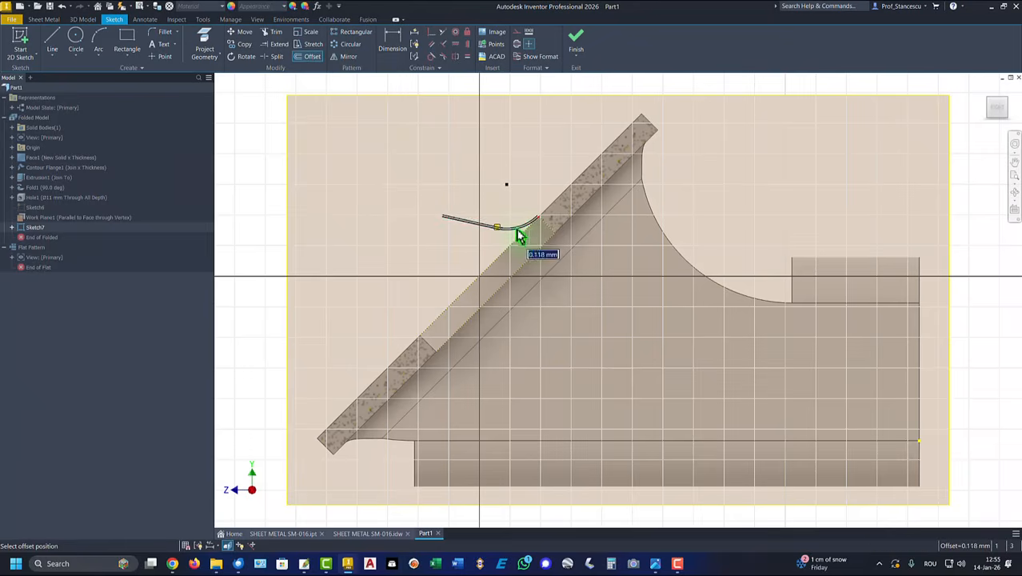
pyautogui.click(534, 266)
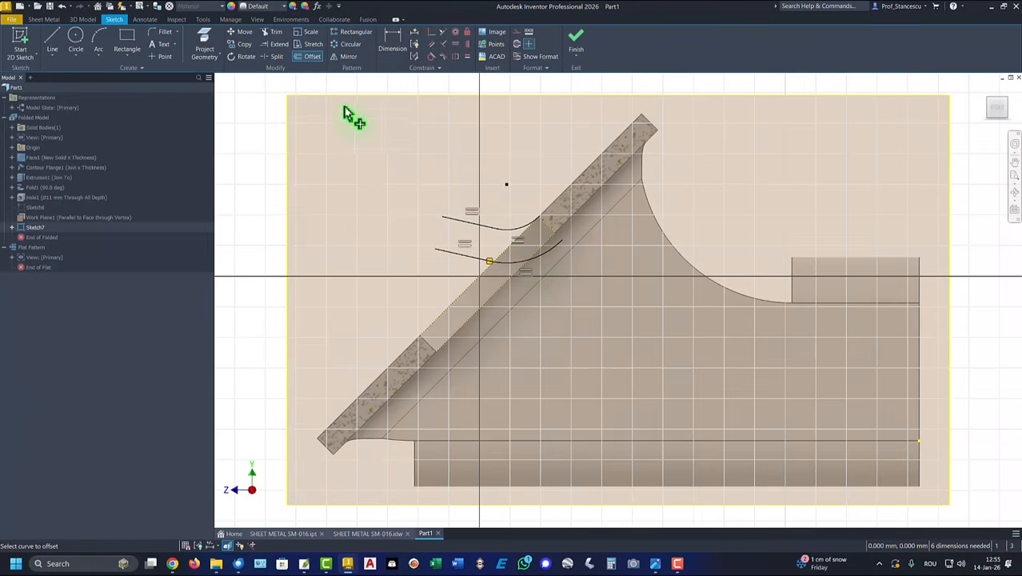
# - Make the offset arc's end coincident with the inner corner of the hole's upper cut edge
pyautogui.click(431, 33)
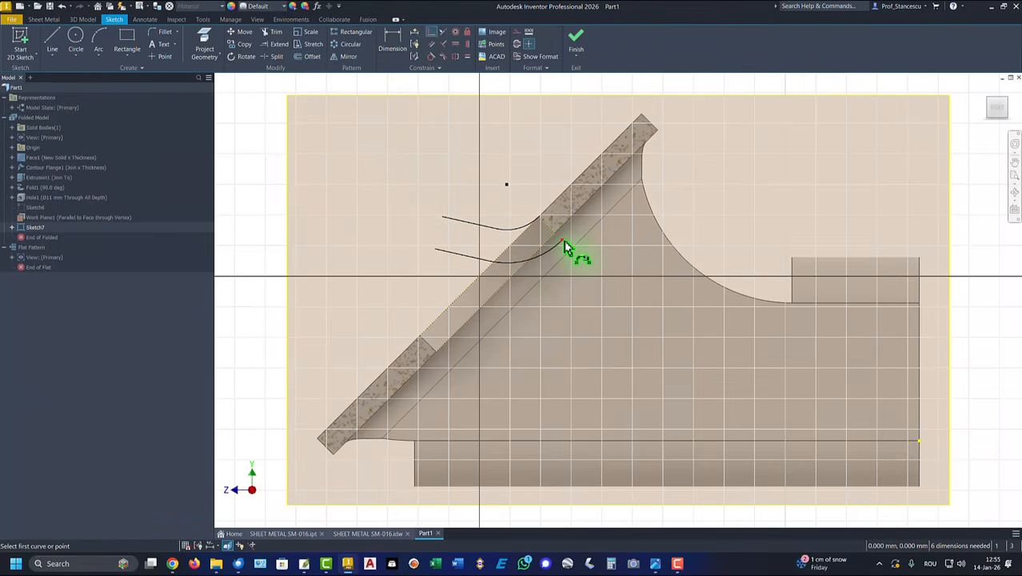
pyautogui.click(563, 244)
pyautogui.click(547, 246)
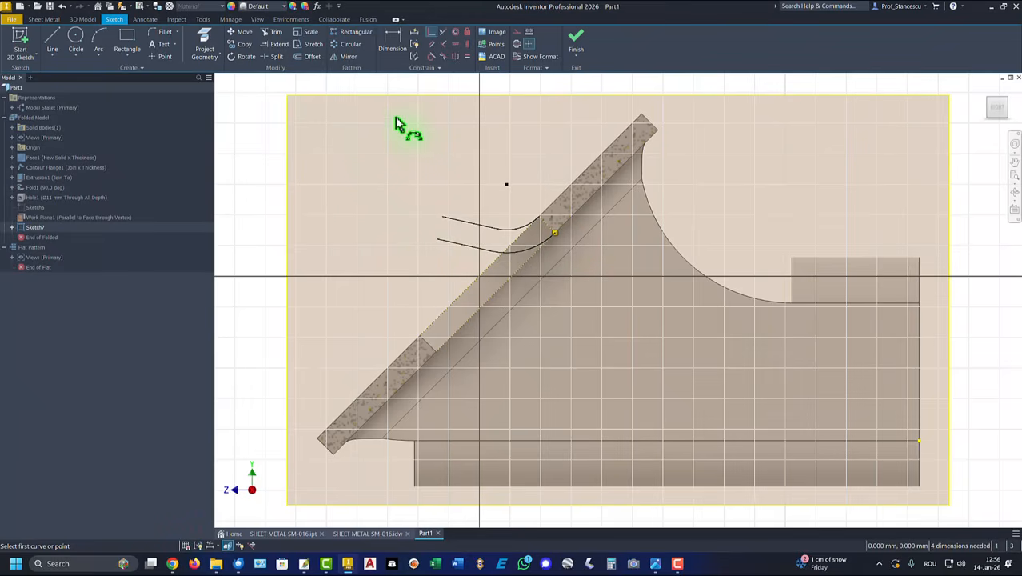
# - Connect the free ends of the two chains with a line and turn the short projected cut edge back into normal geometry
pyautogui.click(52, 40)
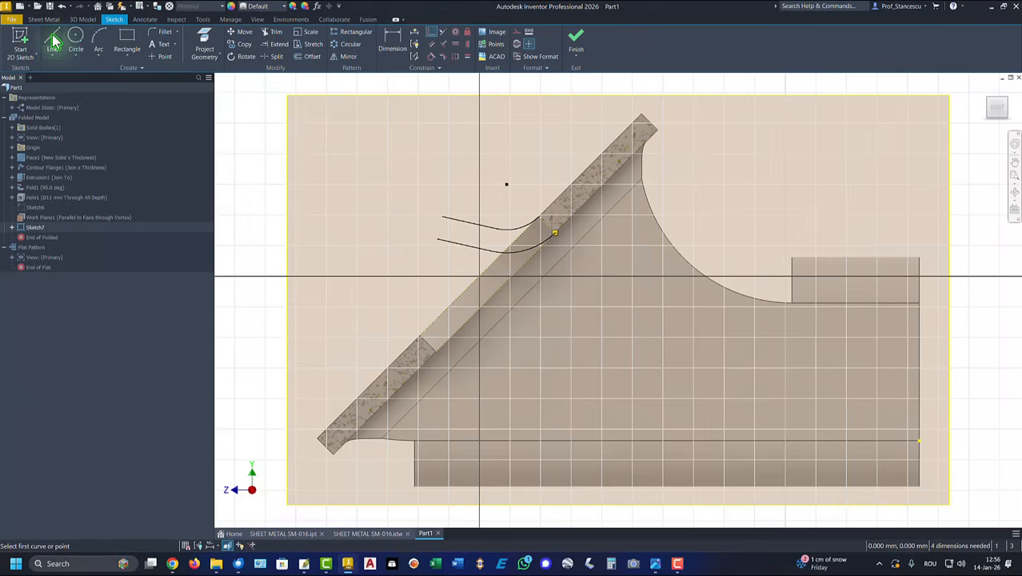
pyautogui.click(443, 217)
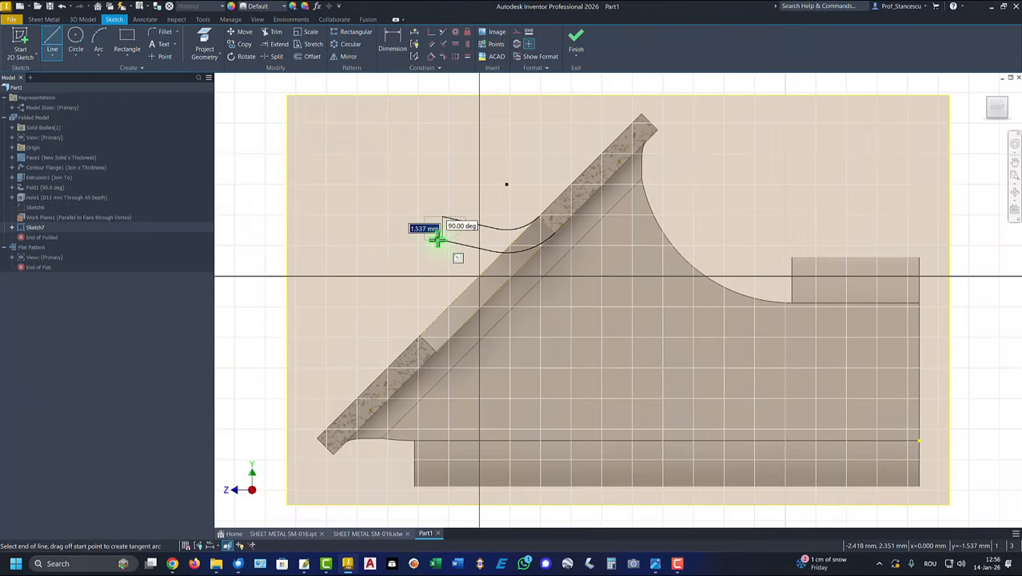
pyautogui.click(436, 240)
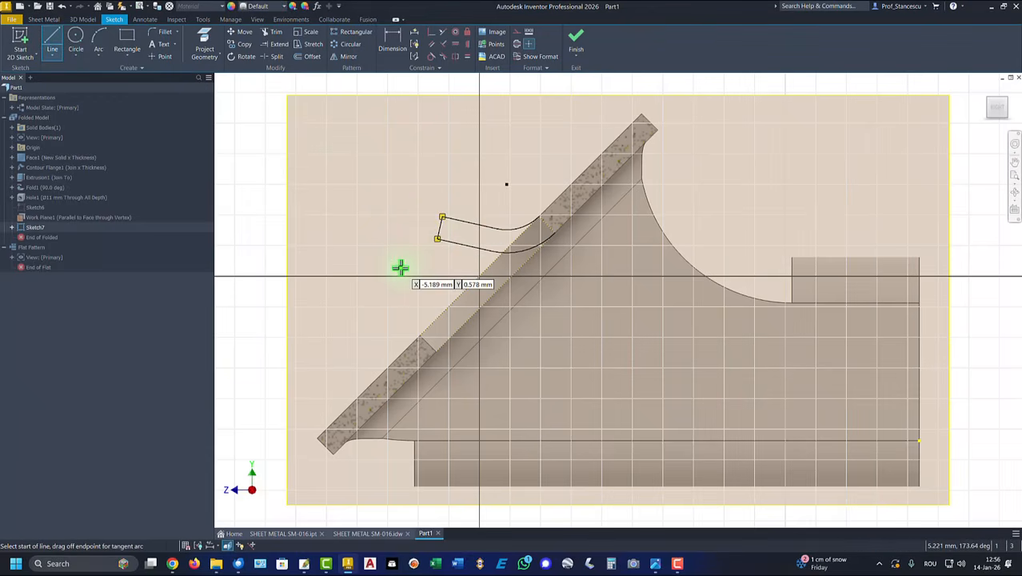
pyautogui.press('Escape')
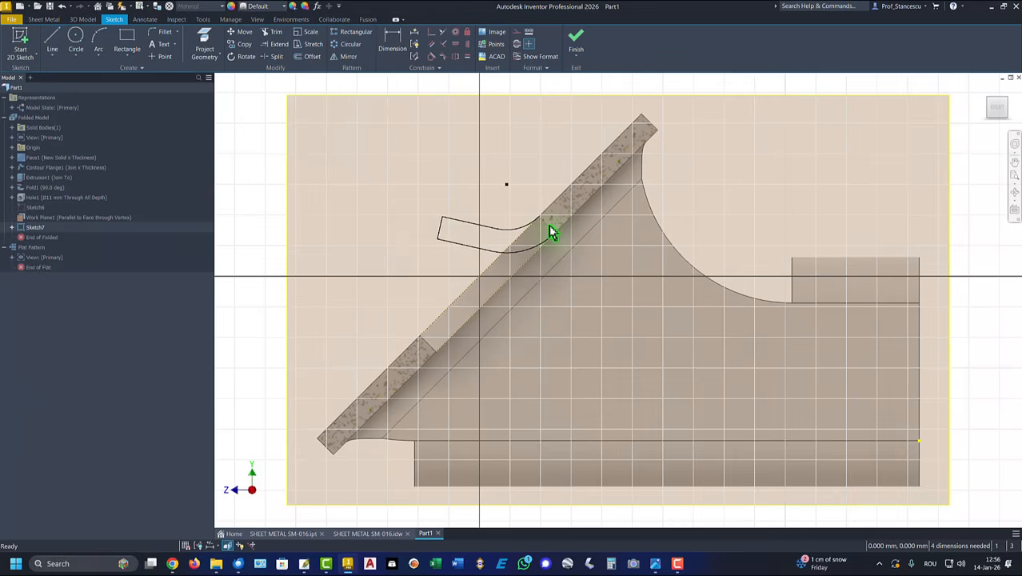
pyautogui.rightClick(531, 158)
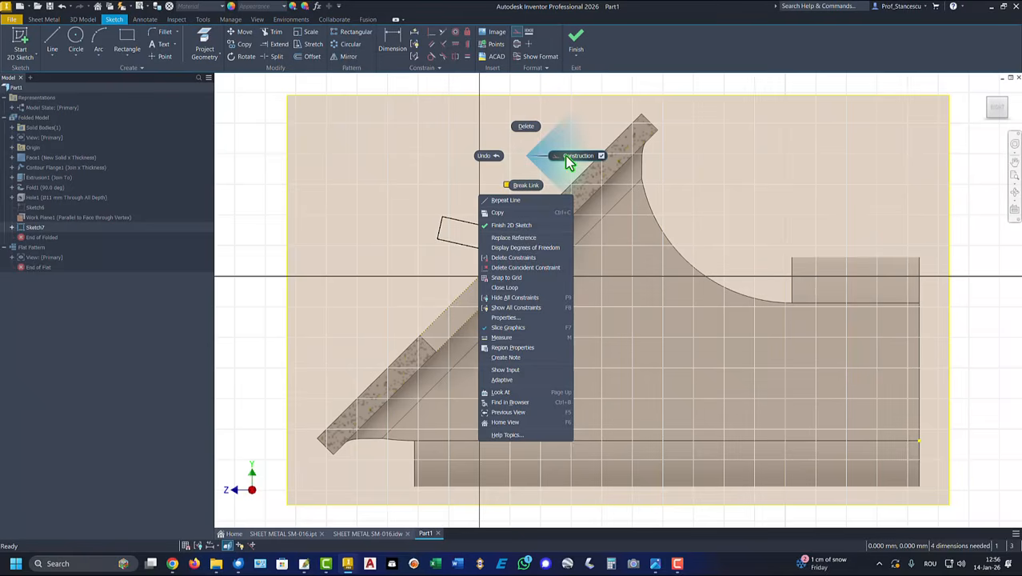
pyautogui.click(567, 158)
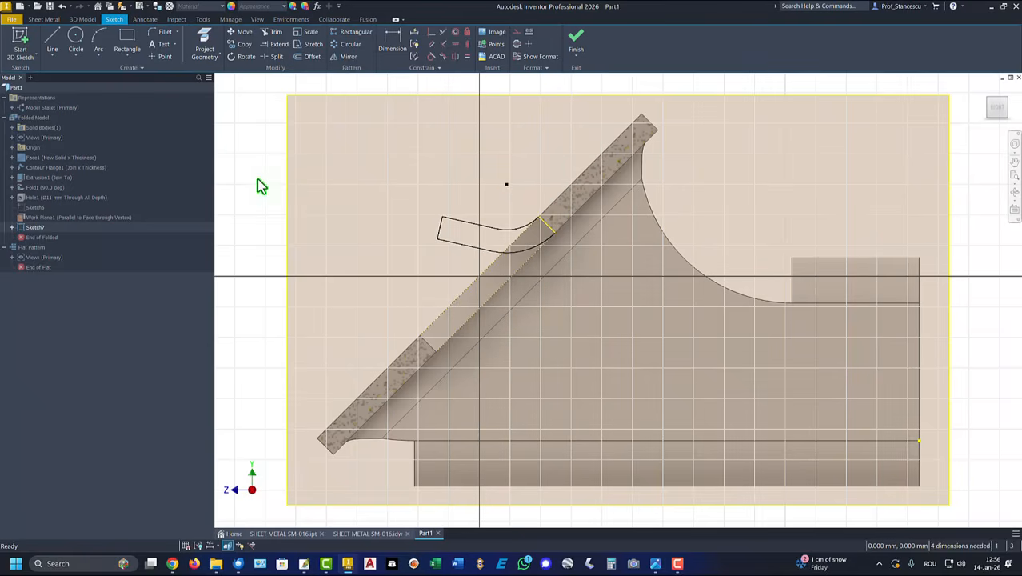
# - Dimension the angle between the collar's straight offset line and the short projected cut edge as 30°
pyautogui.click(392, 40)
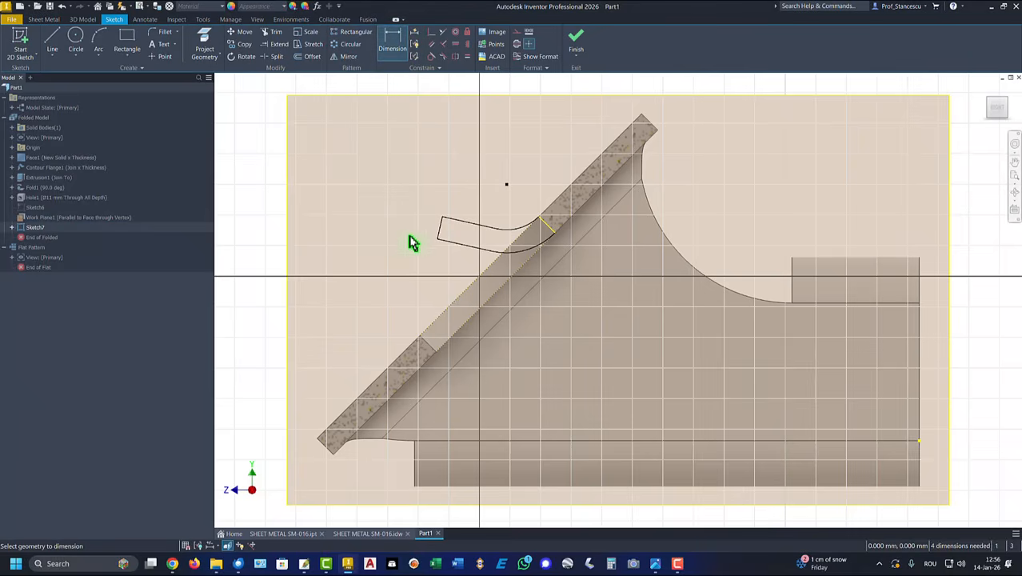
pyautogui.click(462, 250)
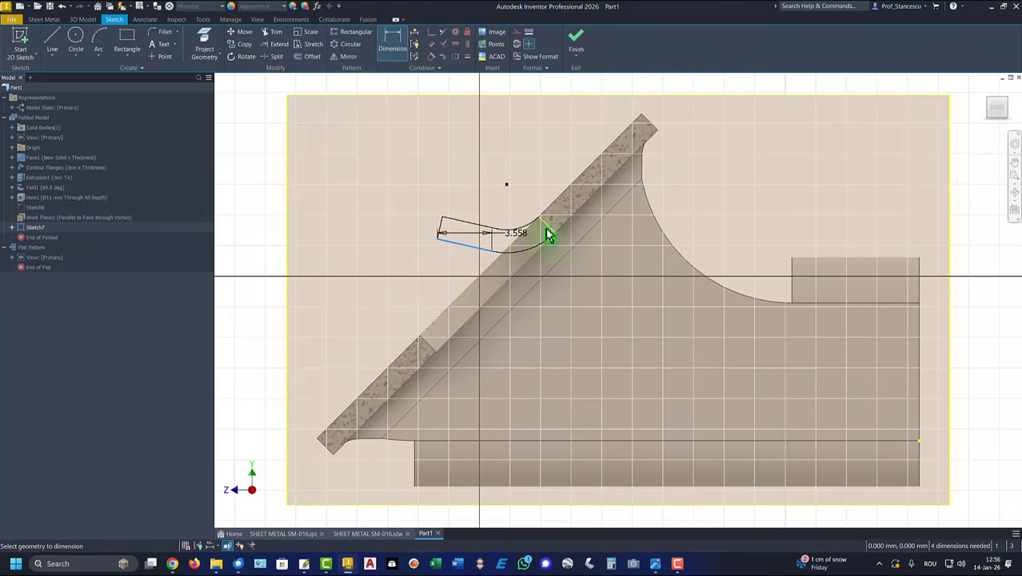
pyautogui.click(542, 227)
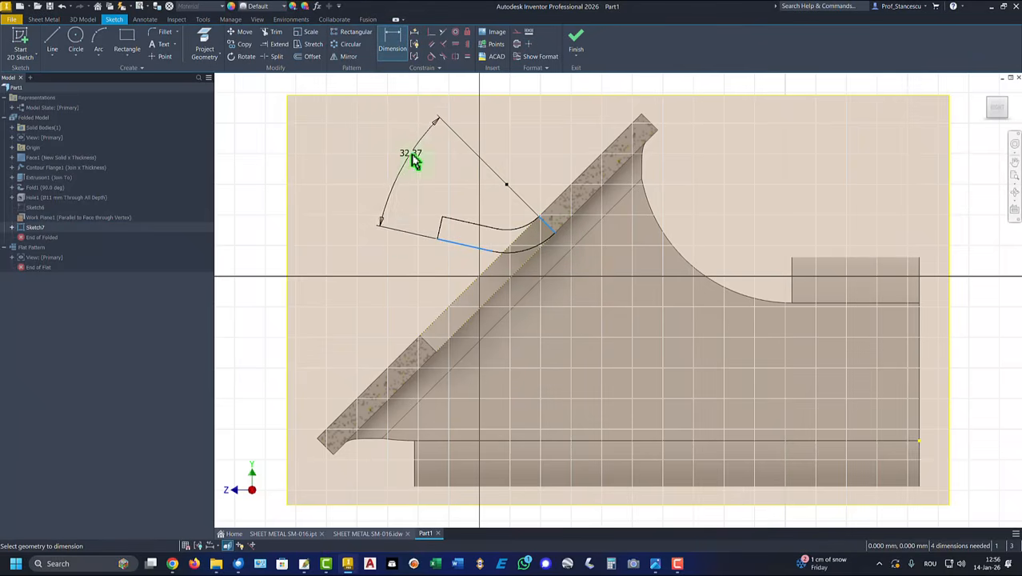
pyautogui.click(412, 154)
pyautogui.write('30')
pyautogui.press('Return')
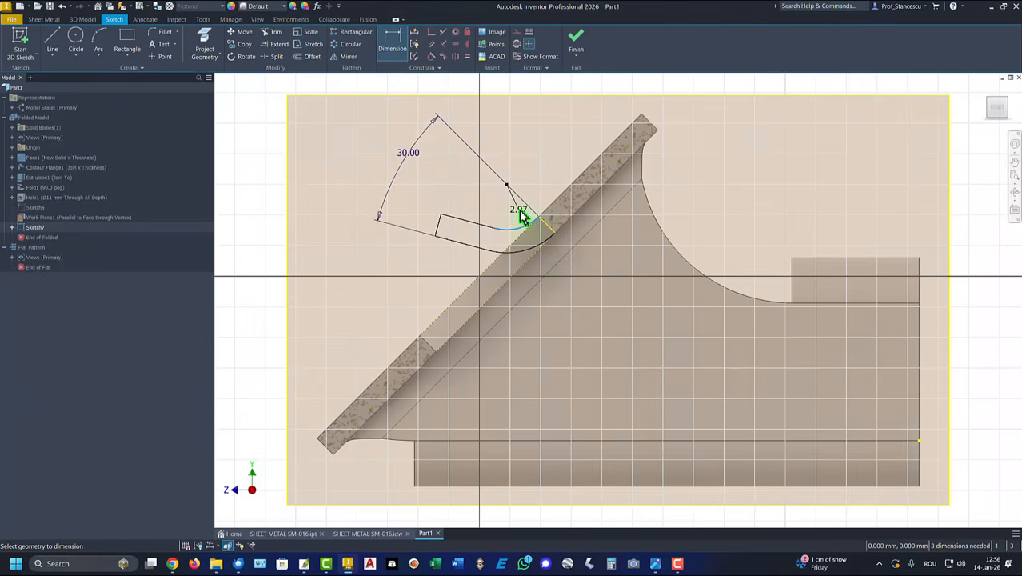
# - Set the smaller arc's radius to 2 mm and the offset line's free end 3 mm from the disc's inner face line
pyautogui.click(522, 217)
pyautogui.write('2')
pyautogui.press('Return')
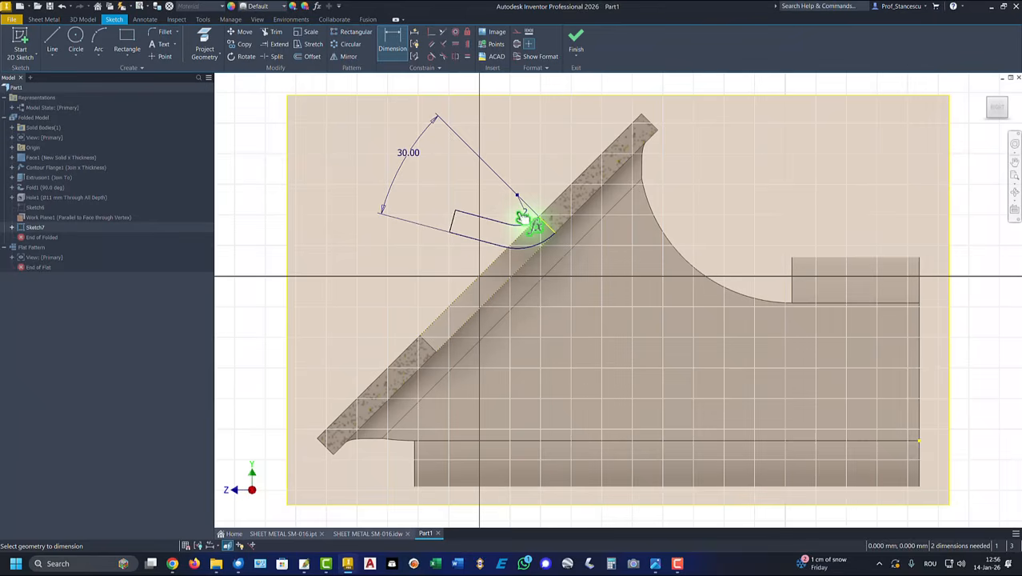
pyautogui.click(450, 233)
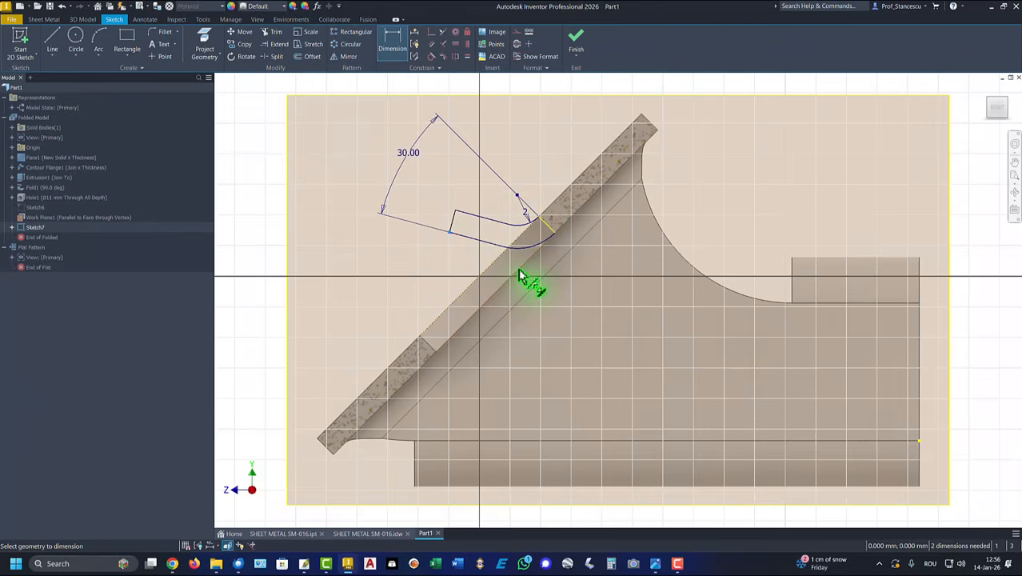
pyautogui.click(519, 276)
pyautogui.click(427, 290)
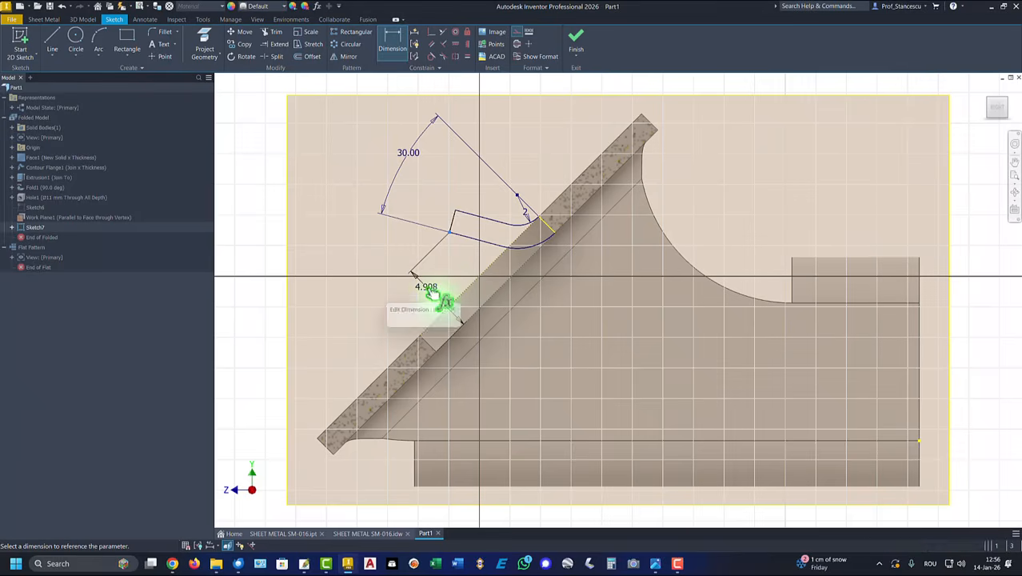
pyautogui.write('3')
pyautogui.press('Return')
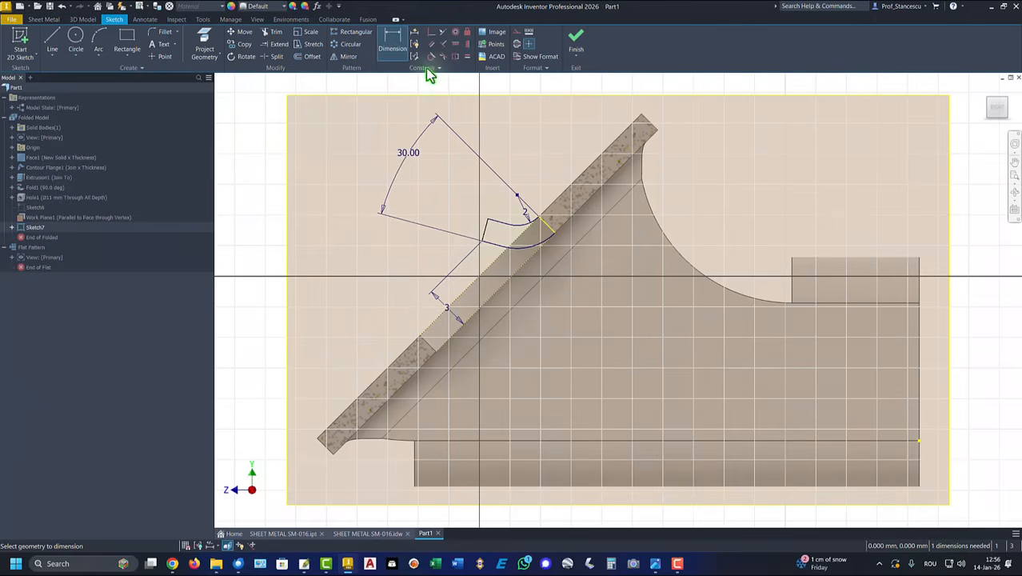
# - Fully constrain the collar profile with Auto Dimension, keeping both dimensions and constraints enabled
pyautogui.click(415, 39)
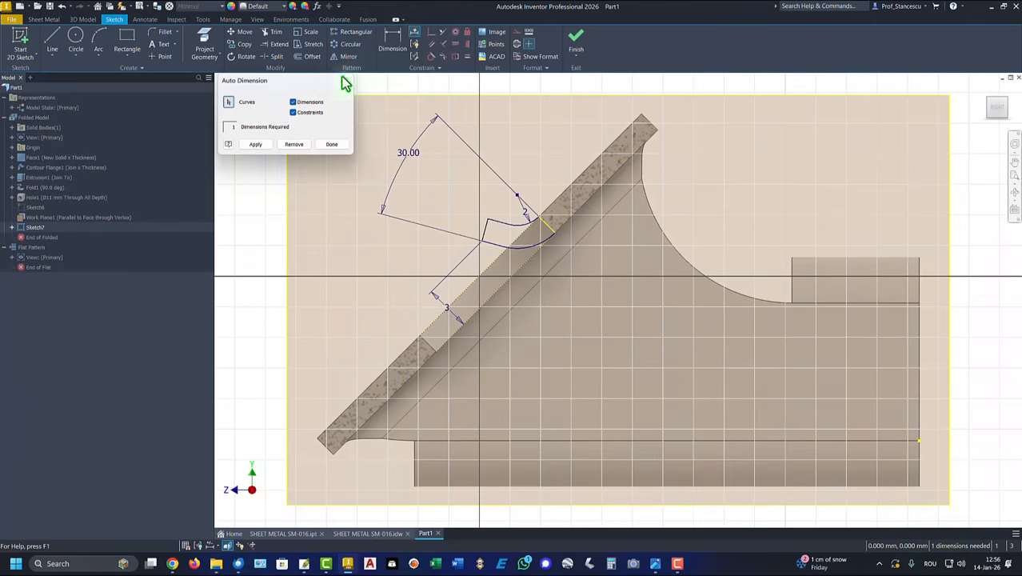
pyautogui.click(257, 146)
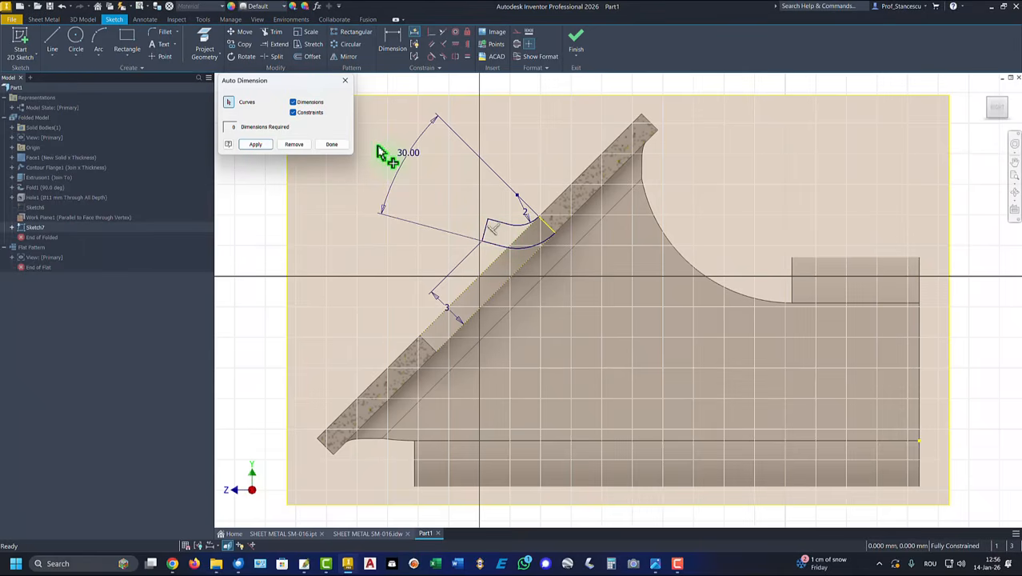
pyautogui.click(331, 145)
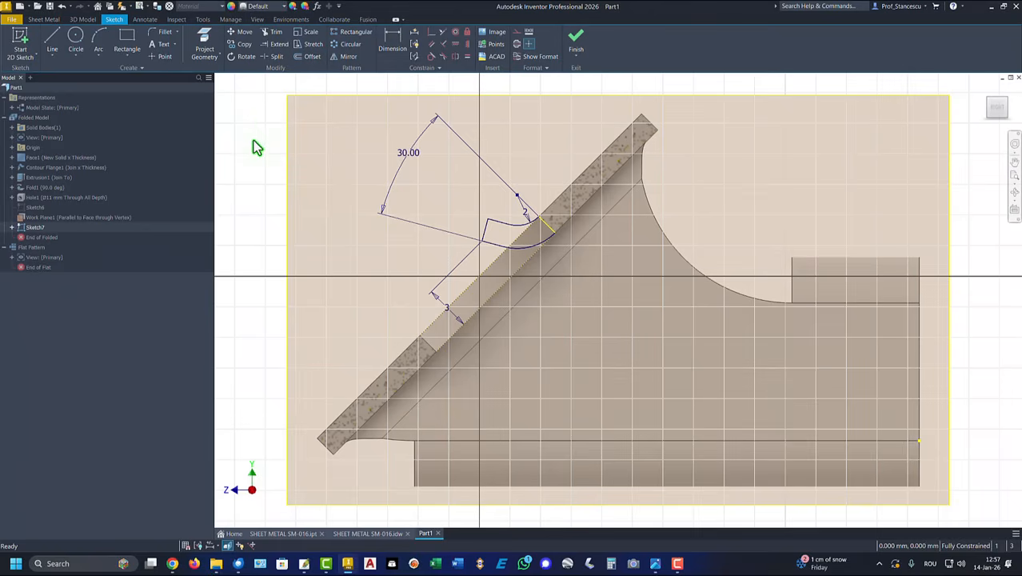
# - Draw a 1.5 mm line from the sketch origin square across the disc's thickness and convert it to a centerline
pyautogui.click(52, 40)
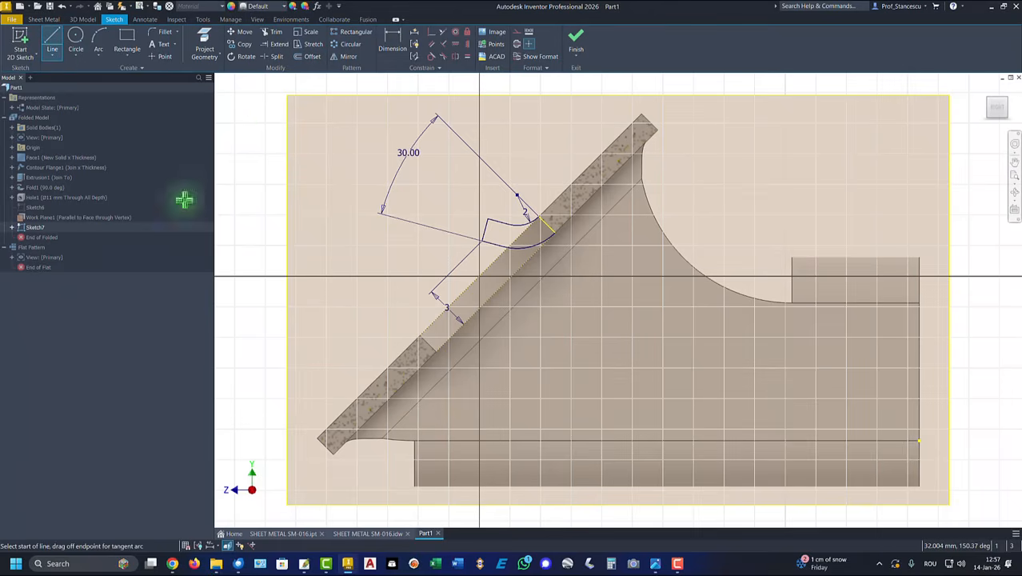
pyautogui.click(480, 275)
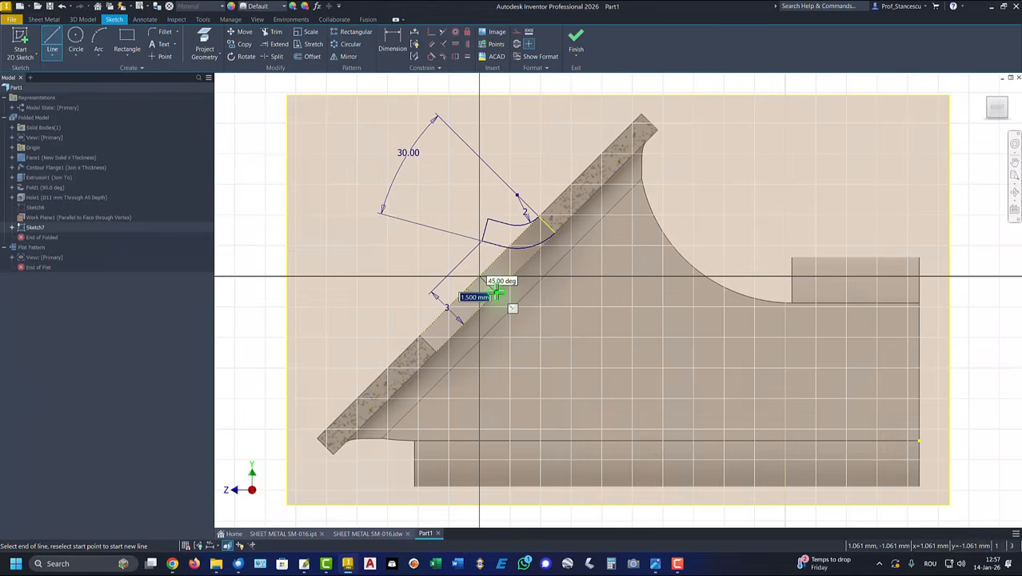
pyautogui.click(497, 293)
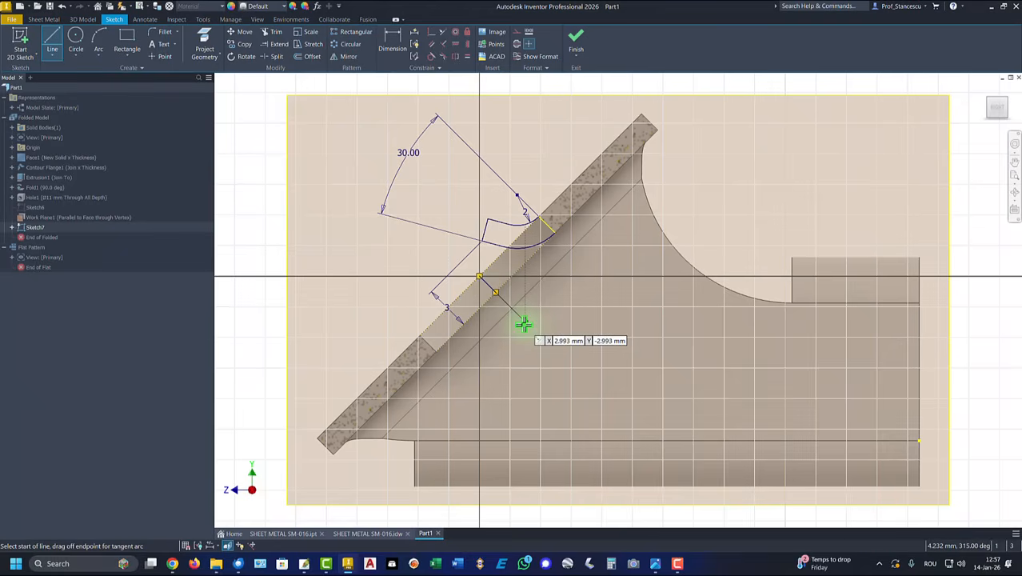
pyautogui.press('Escape')
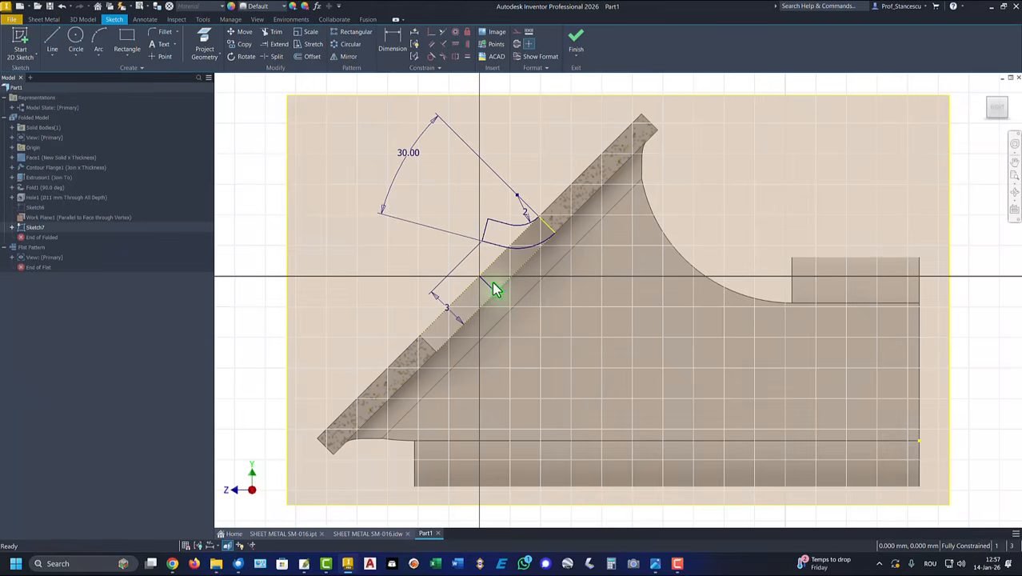
pyautogui.click(483, 288)
pyautogui.rightClick(339, 224)
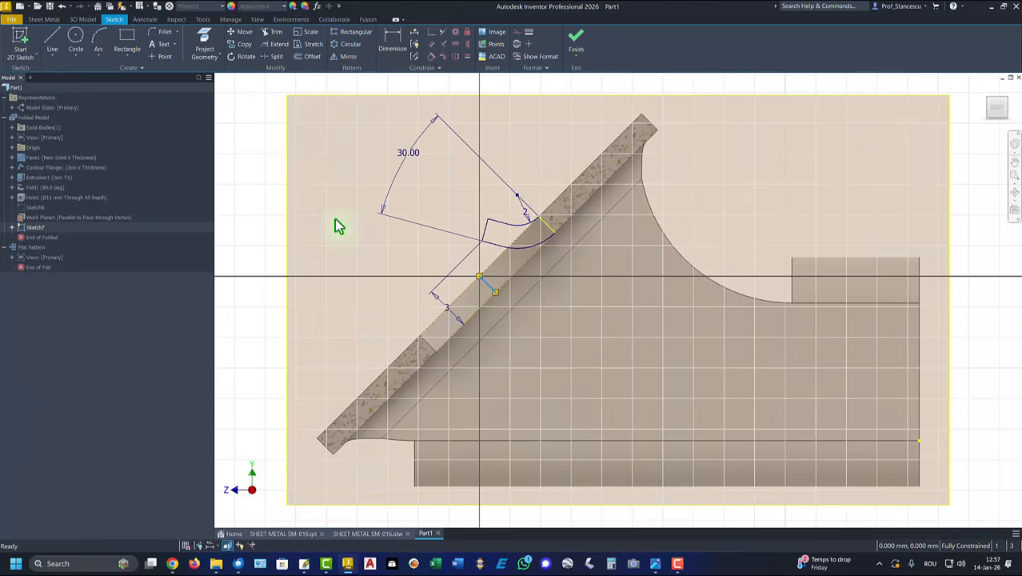
pyautogui.click(339, 247)
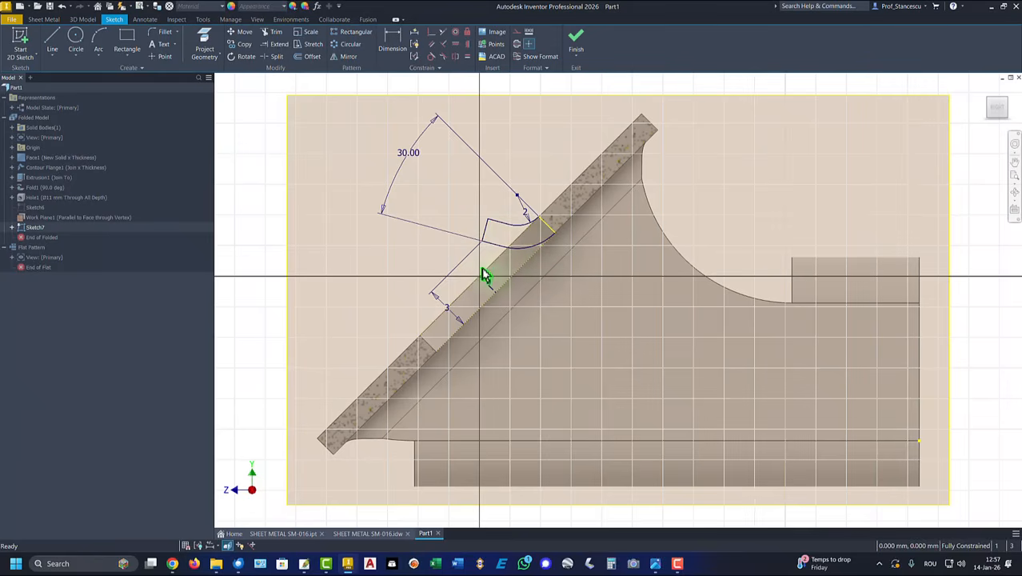
# - Finish the sketch and revolve the collar profile a full 360° around the centerline, joined to the disc
pyautogui.click(573, 51)
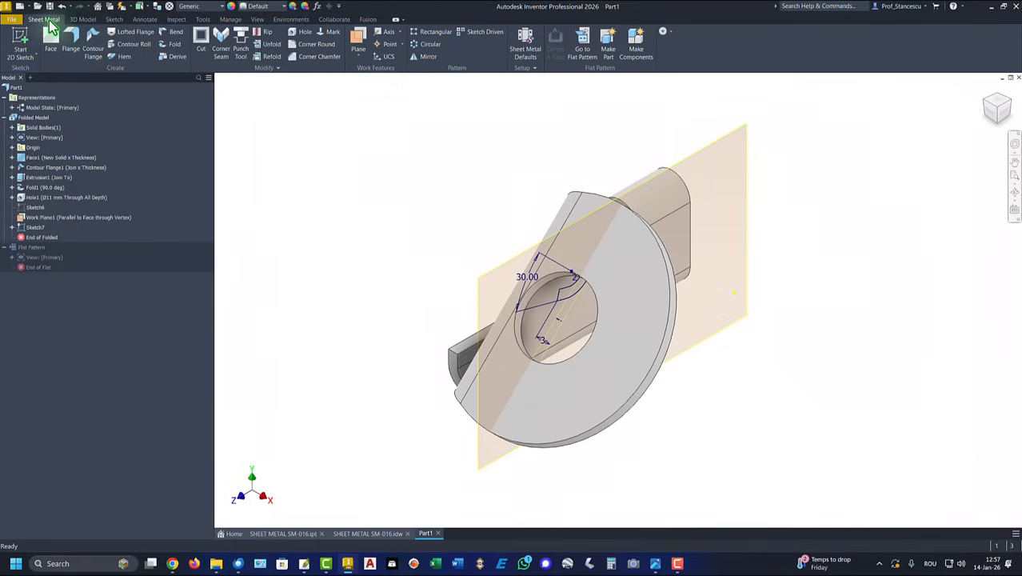
pyautogui.click(75, 22)
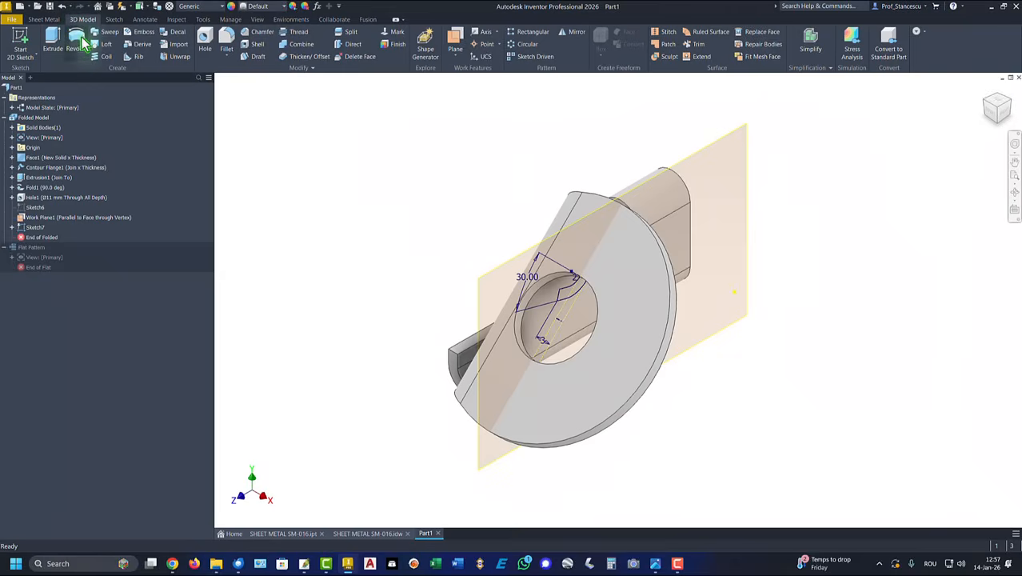
pyautogui.click(76, 41)
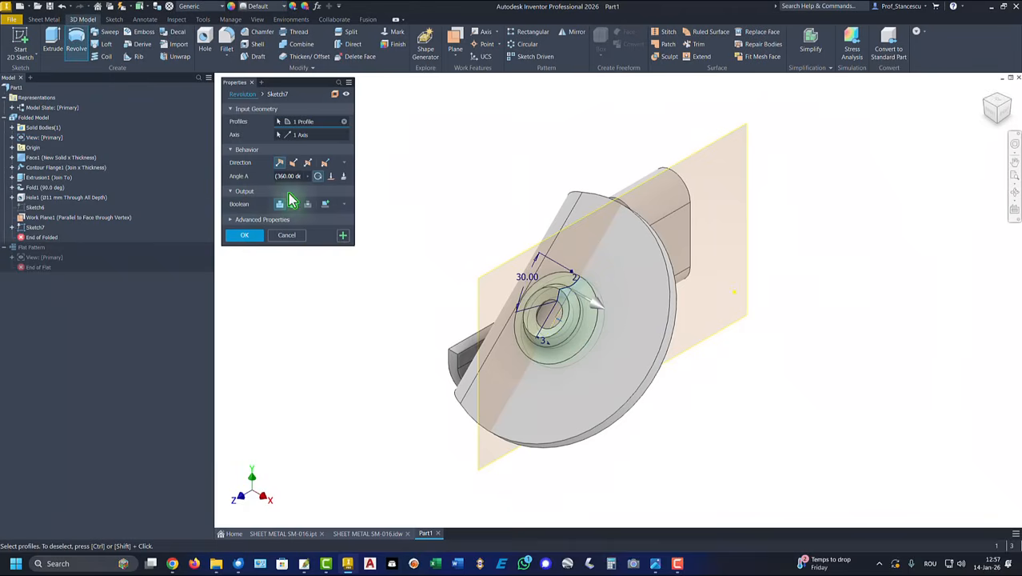
pyautogui.click(246, 237)
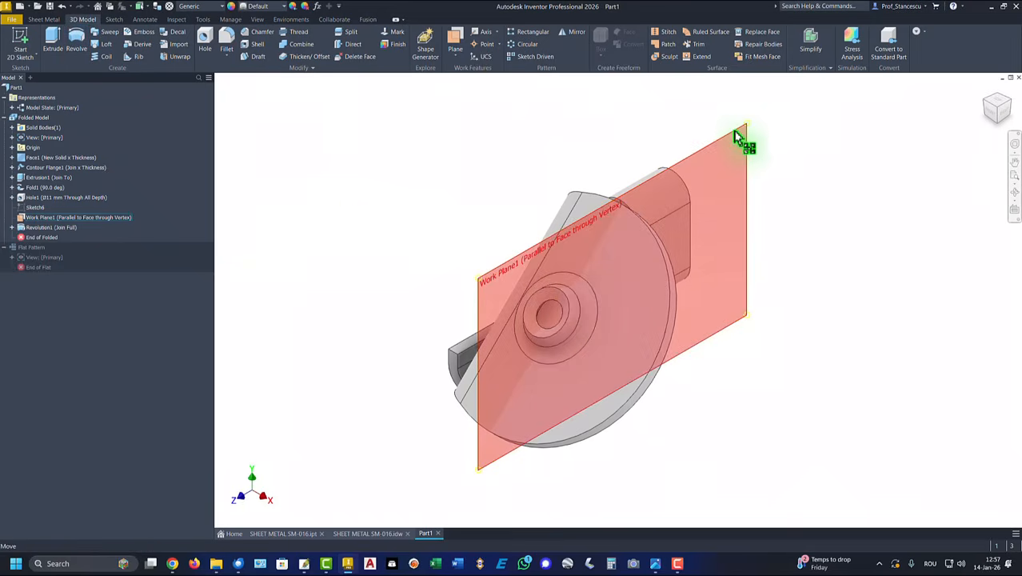
# - Hide the work plane that carried the collar sketch
pyautogui.click(736, 136)
pyautogui.rightClick(736, 137)
pyautogui.click(764, 149)
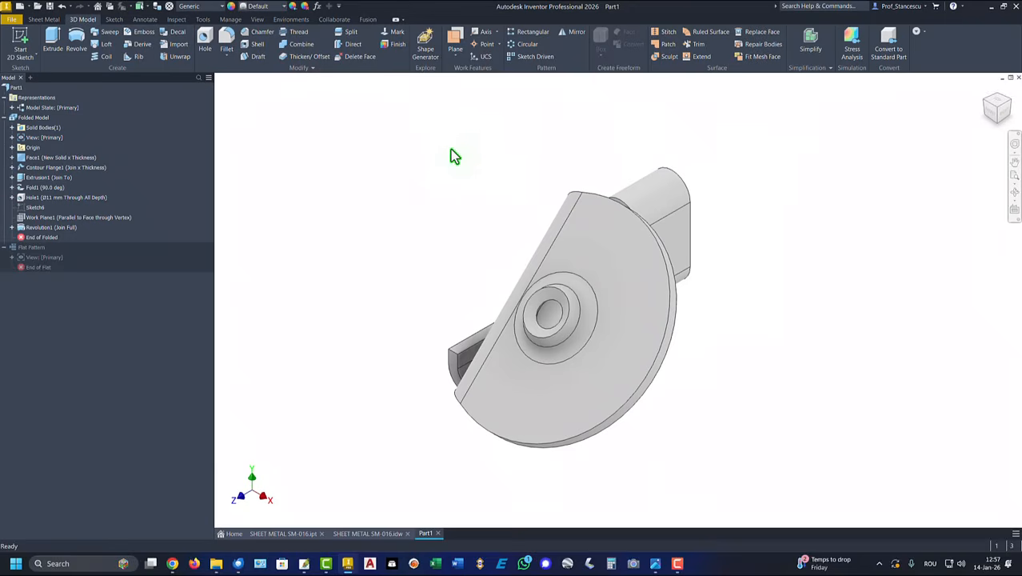
# - Inspect the folded part from other angles, check its flat pattern in the home view, and return to the folded model
pyautogui.keyDown('shift'); pyautogui.moveTo(450, 148); pyautogui.dragTo(435, 159, button='middle'); pyautogui.keyUp('shift')
pyautogui.press('F6')
pyautogui.doubleClick(17, 253)
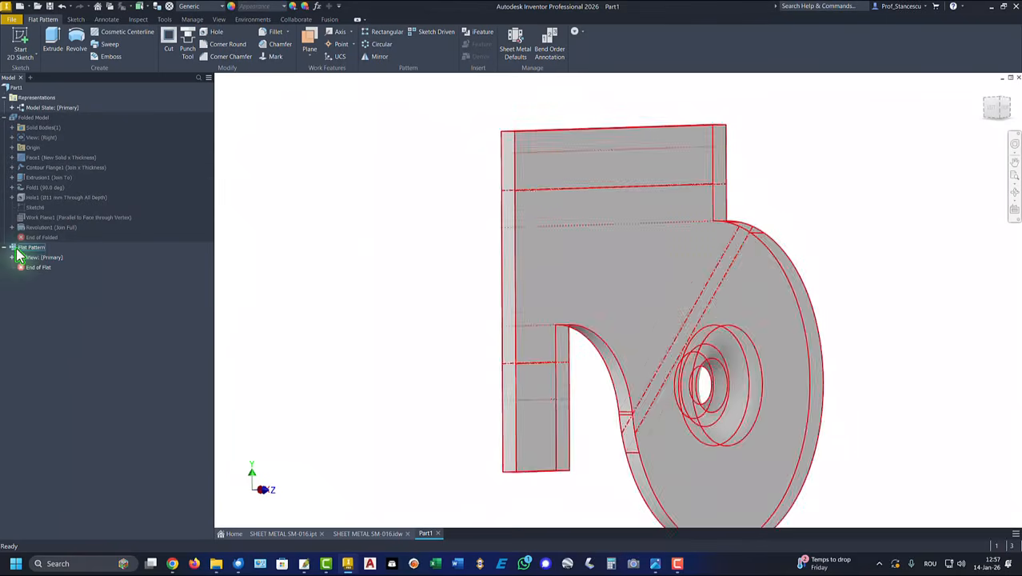
pyautogui.press('F6')
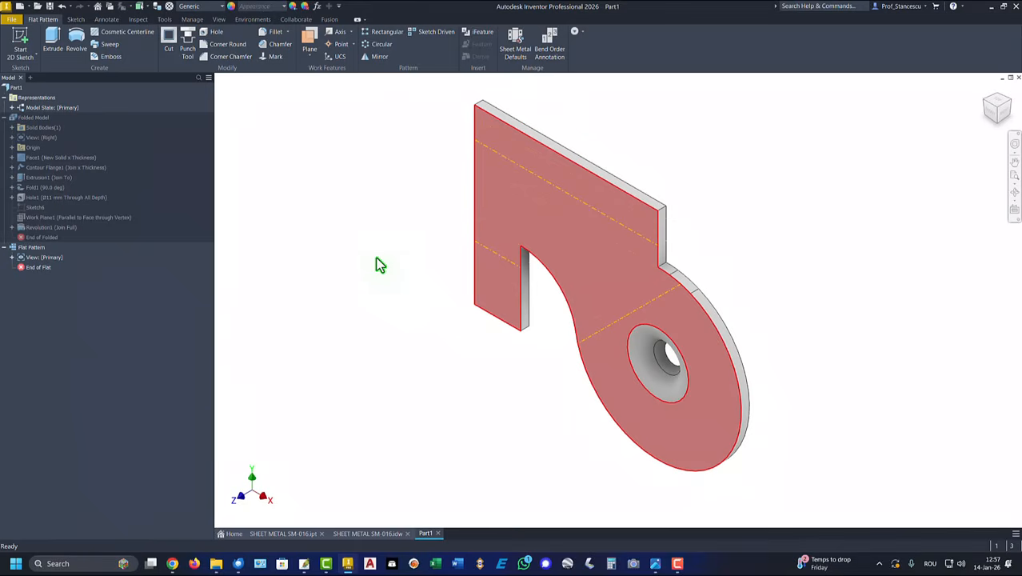
pyautogui.click(16, 119)
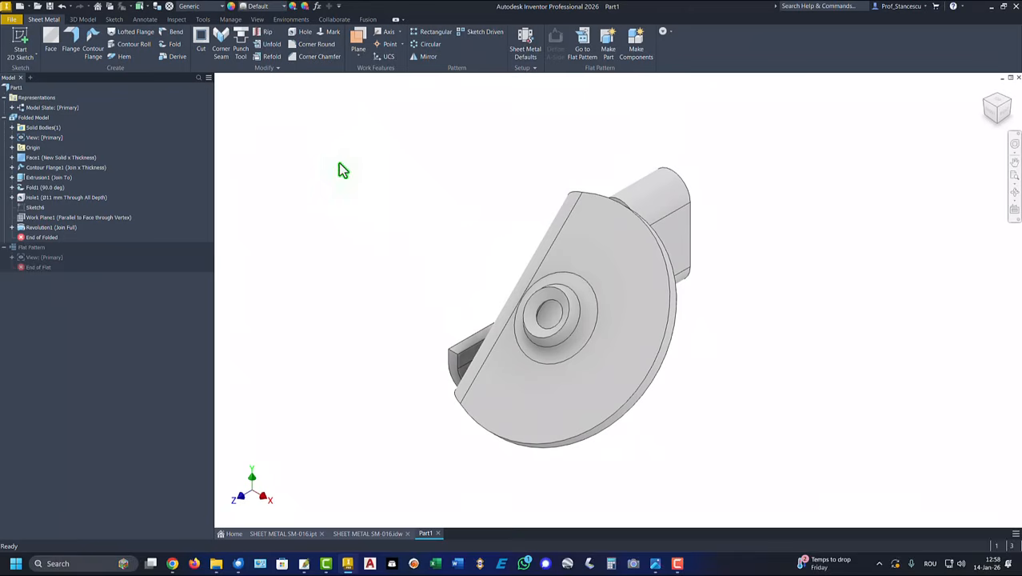
# - Update the part's physical properties in iProperties and copy its volume value
pyautogui.rightClick(13, 92)
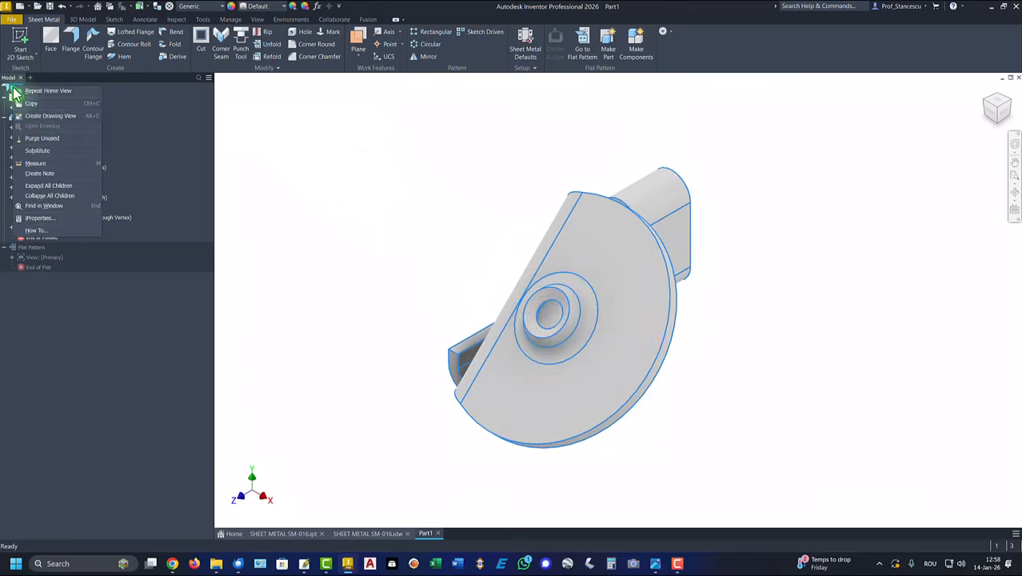
pyautogui.click(37, 222)
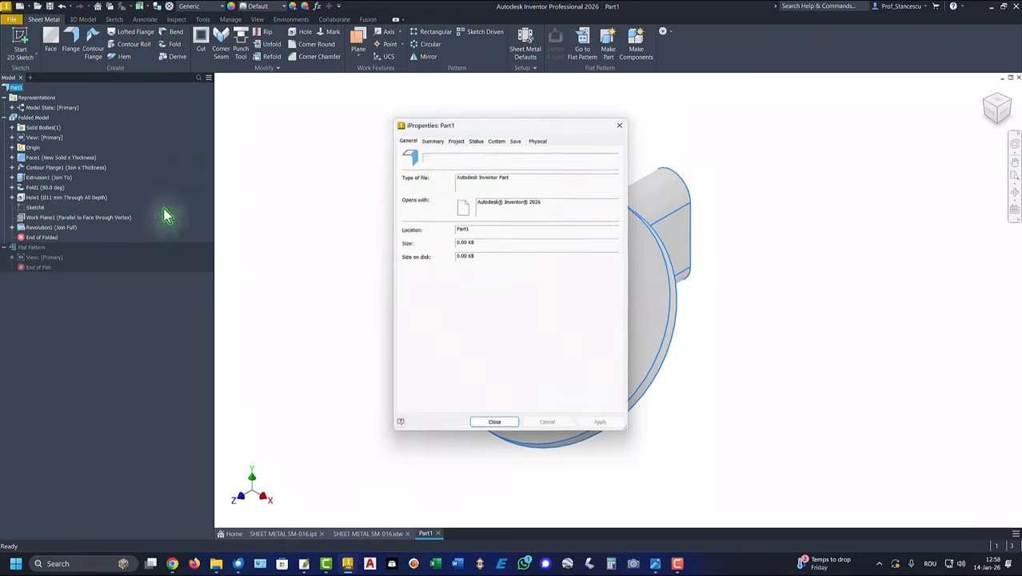
pyautogui.click(536, 141)
pyautogui.click(593, 164)
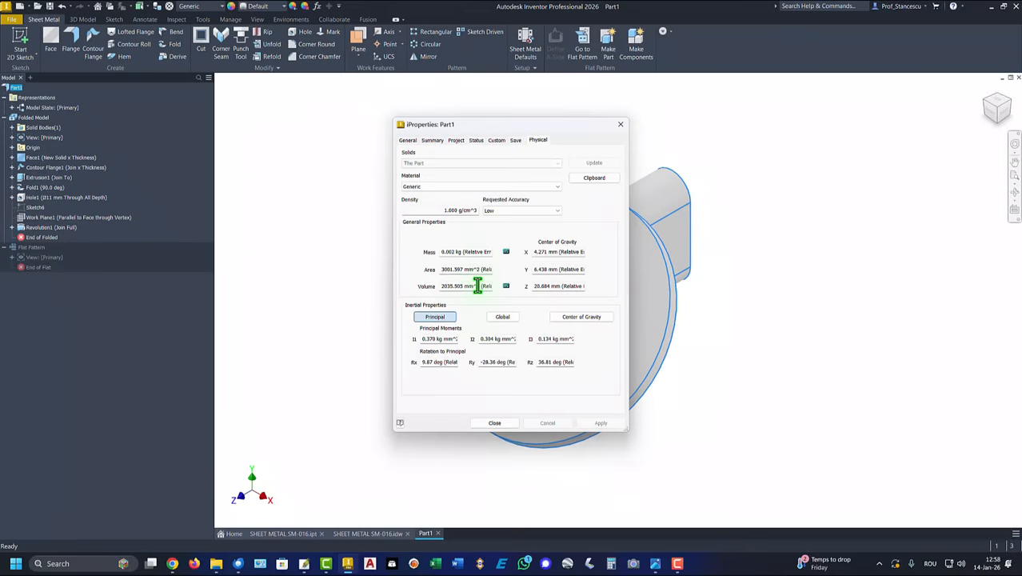
pyautogui.click(474, 285)
pyautogui.moveTo(474, 286); pyautogui.dragTo(356, 286)
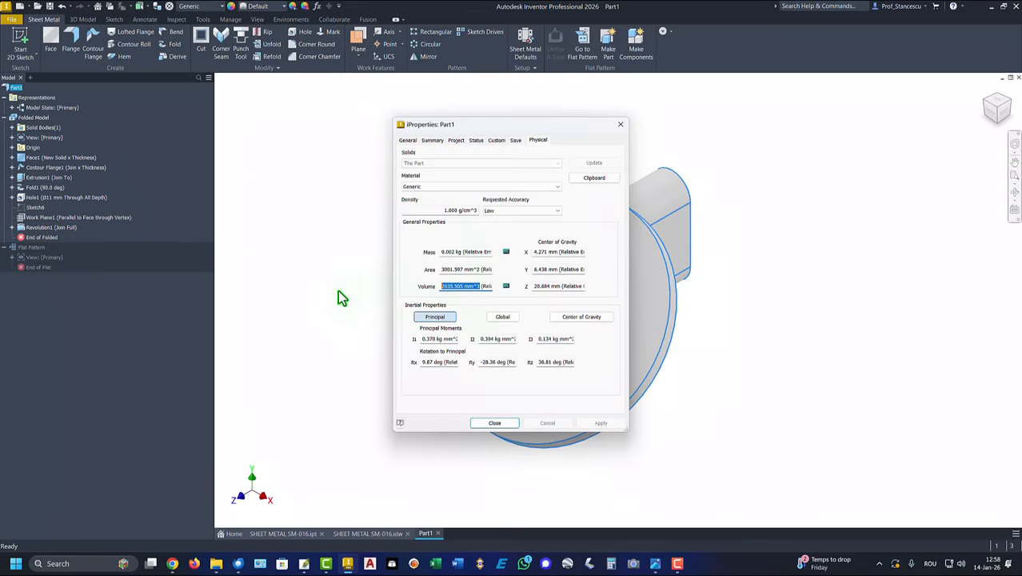
pyautogui.hotkey('ctrl', 'c')
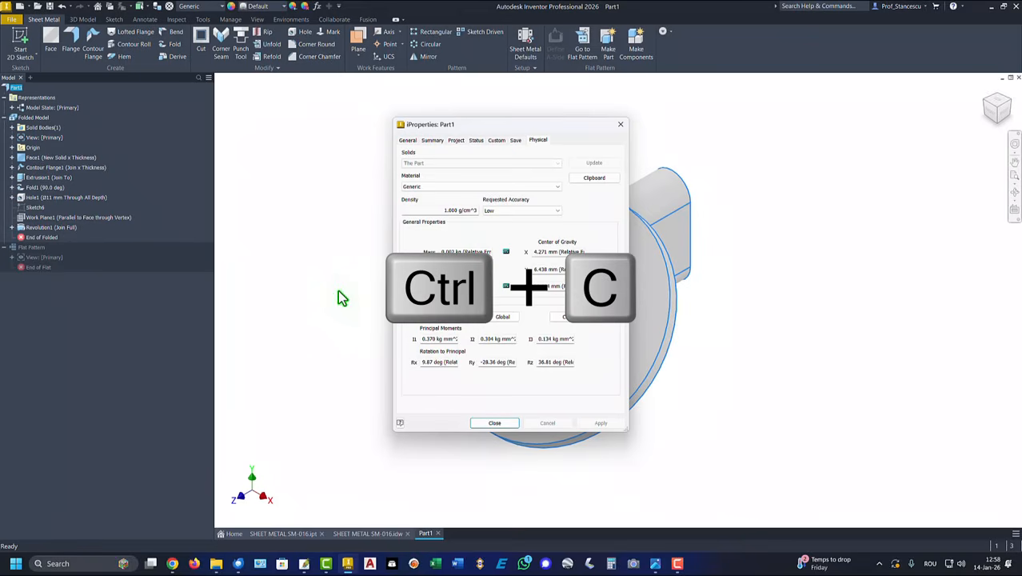
pyautogui.click(486, 424)
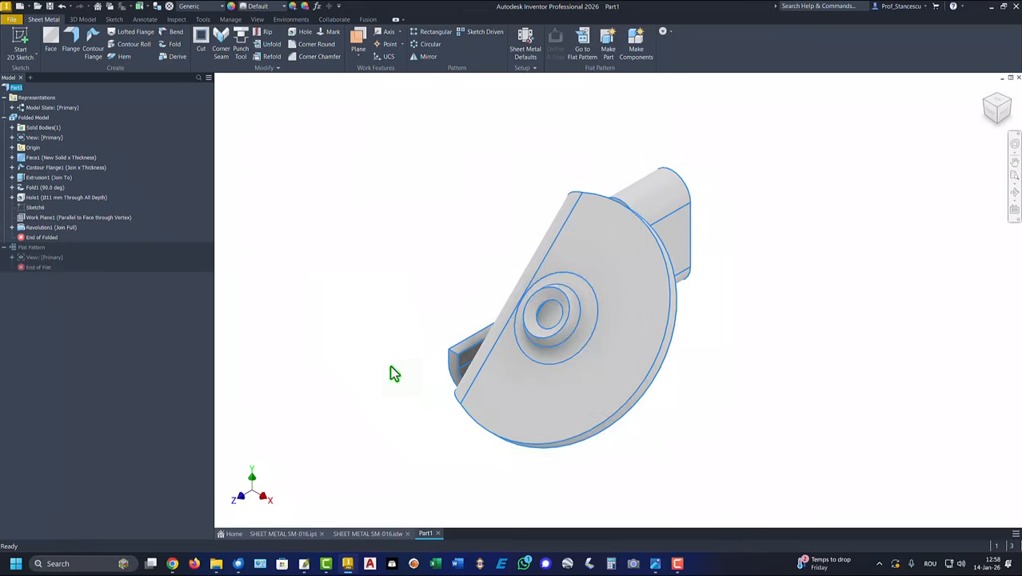
# - Compare the copied volume with the drawing's volume note by pasting it on a second line, and discard the text edit
pyautogui.click(368, 535)
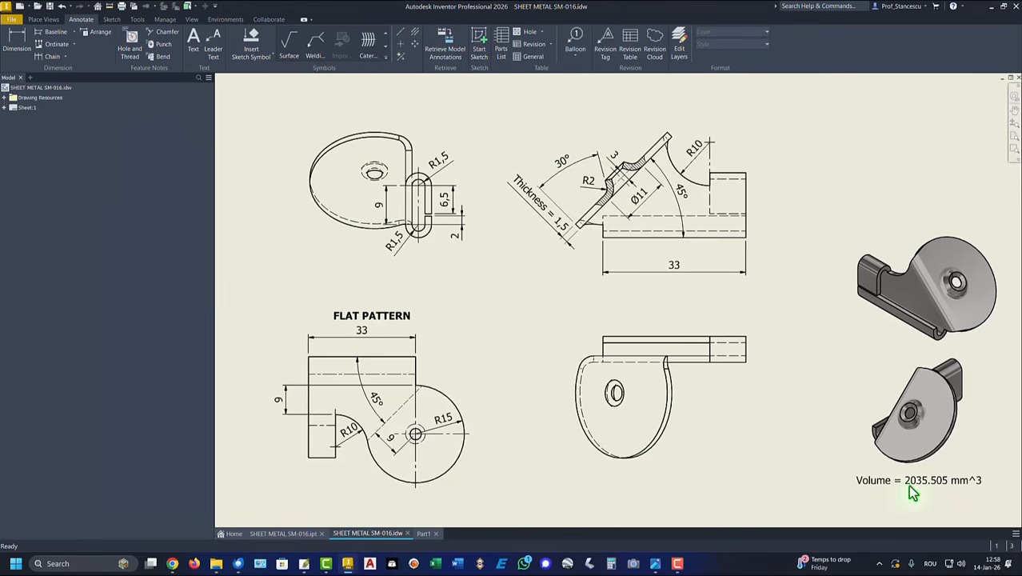
pyautogui.doubleClick(949, 480)
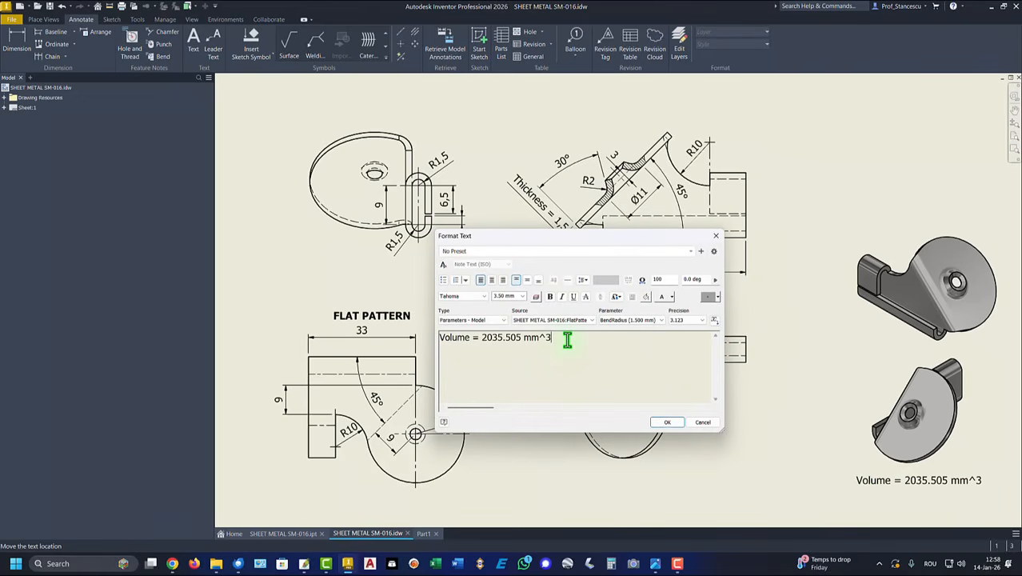
pyautogui.press('Return')
pyautogui.hotkey('ctrl', 'v')
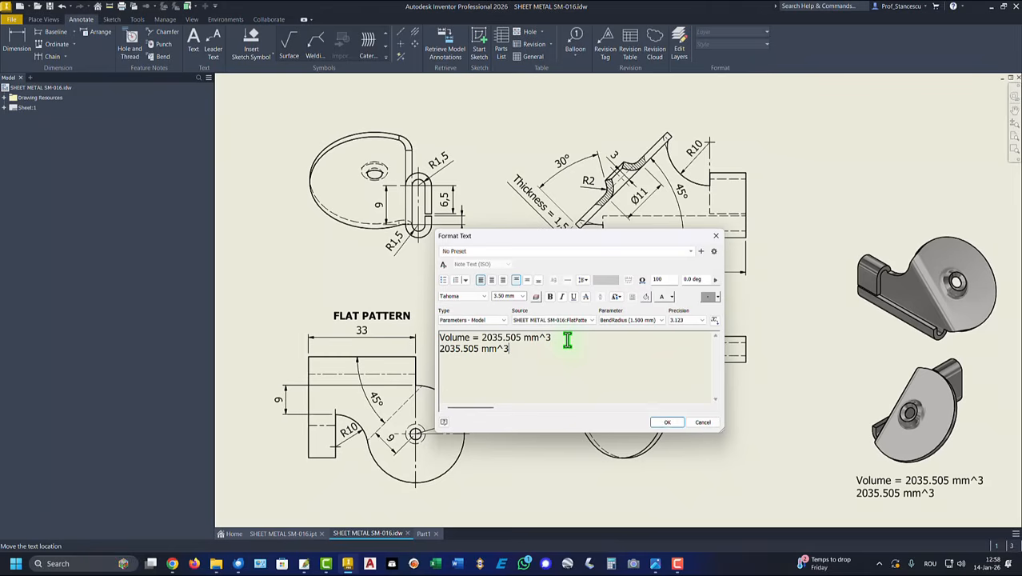
pyautogui.click(702, 423)
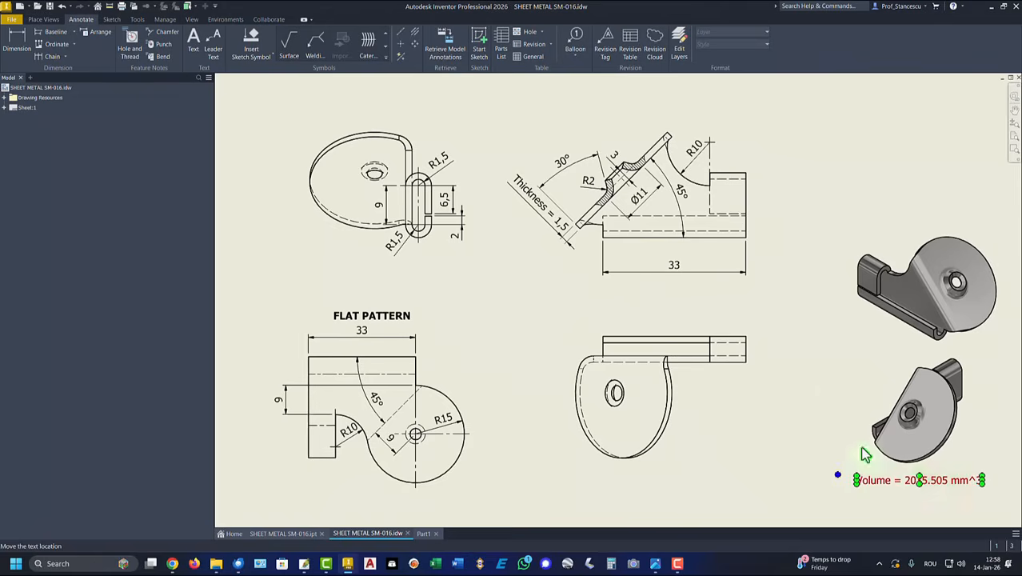
# - Return to the Part1 model and assign it the Stainless Steel material
pyautogui.click(424, 534)
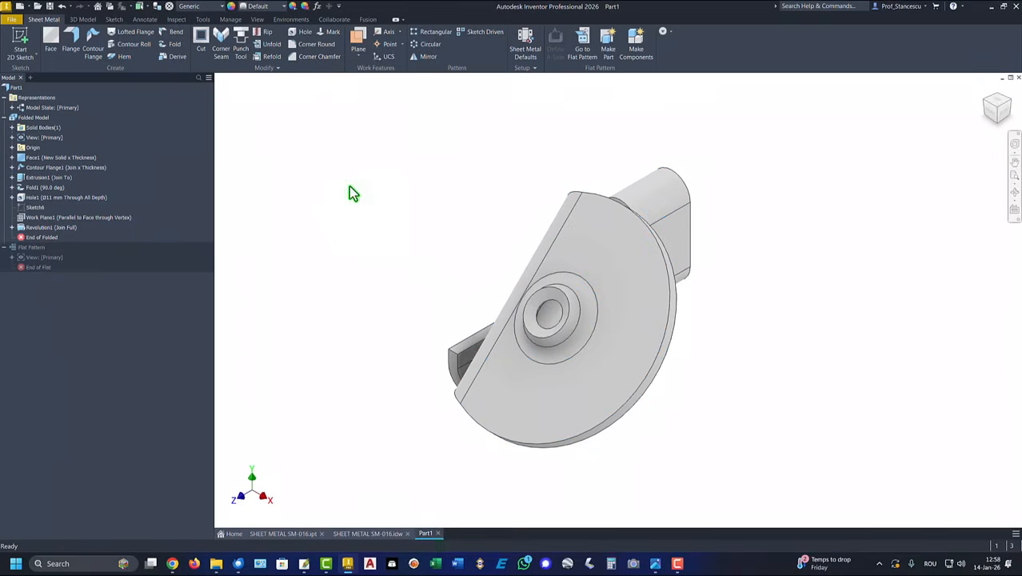
pyautogui.click(188, 7)
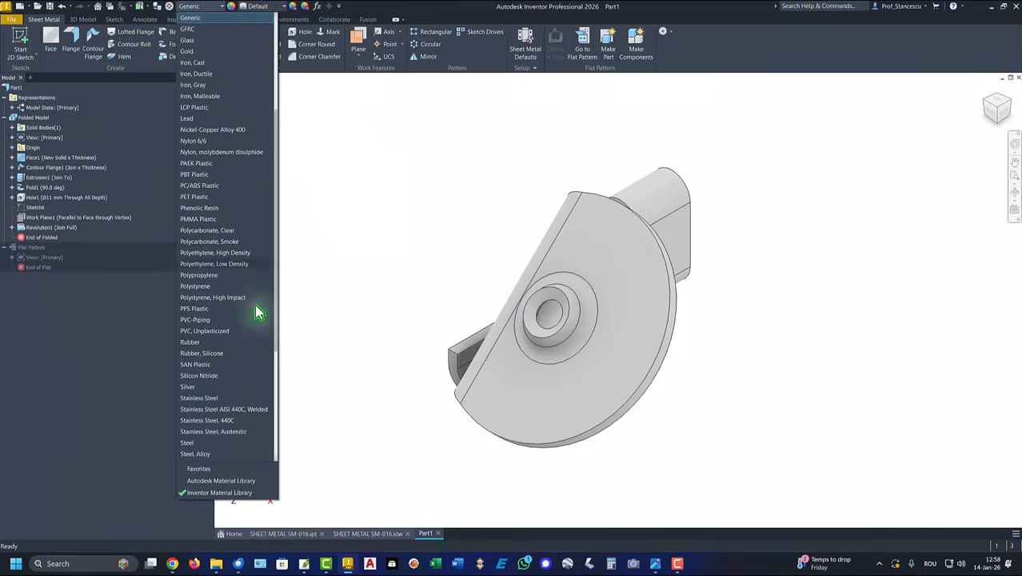
pyautogui.click(210, 400)
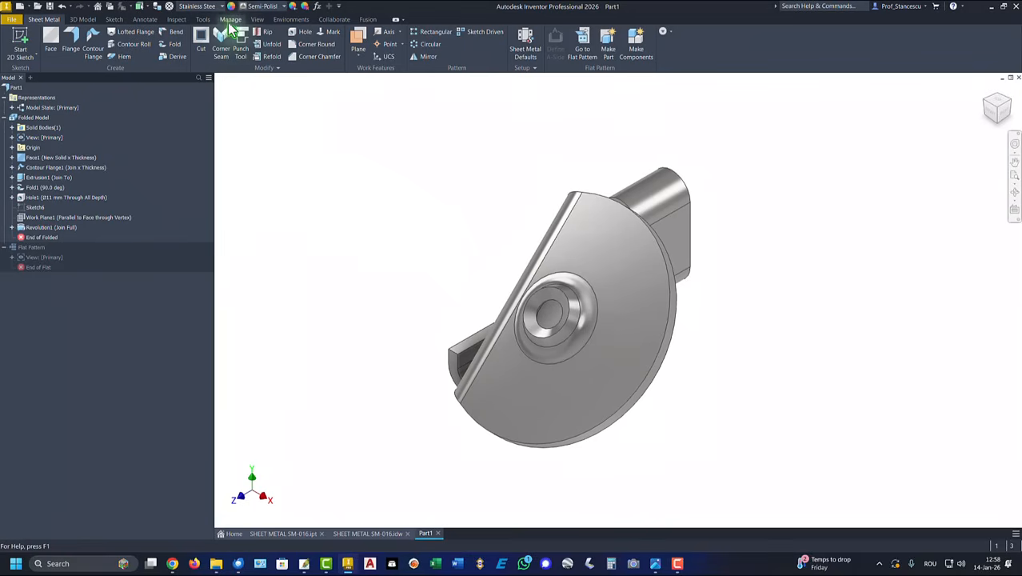
# - Set the model's lighting style to Default Lights and show the part in its home view
pyautogui.click(258, 19)
pyautogui.click(198, 44)
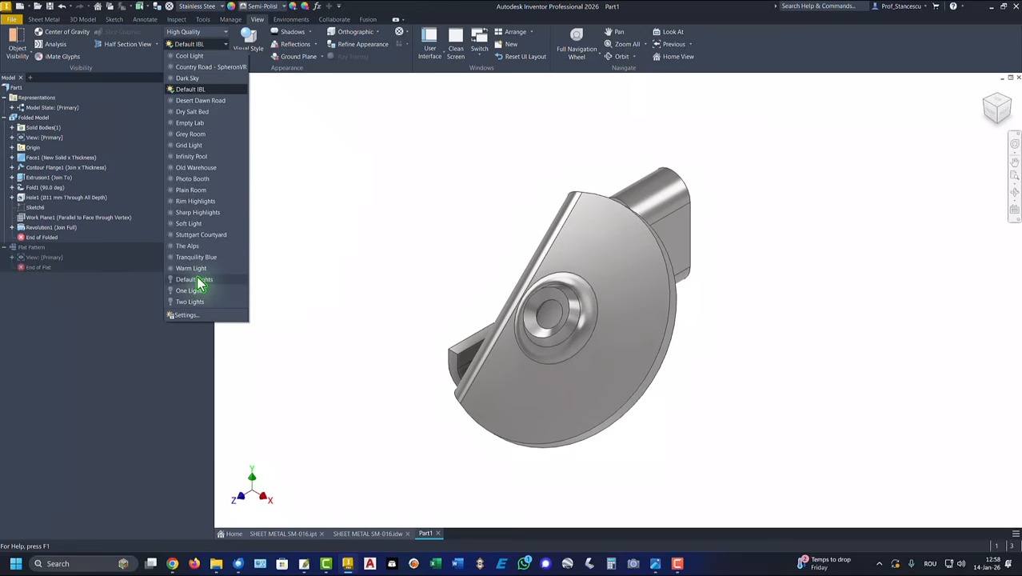
pyautogui.click(196, 280)
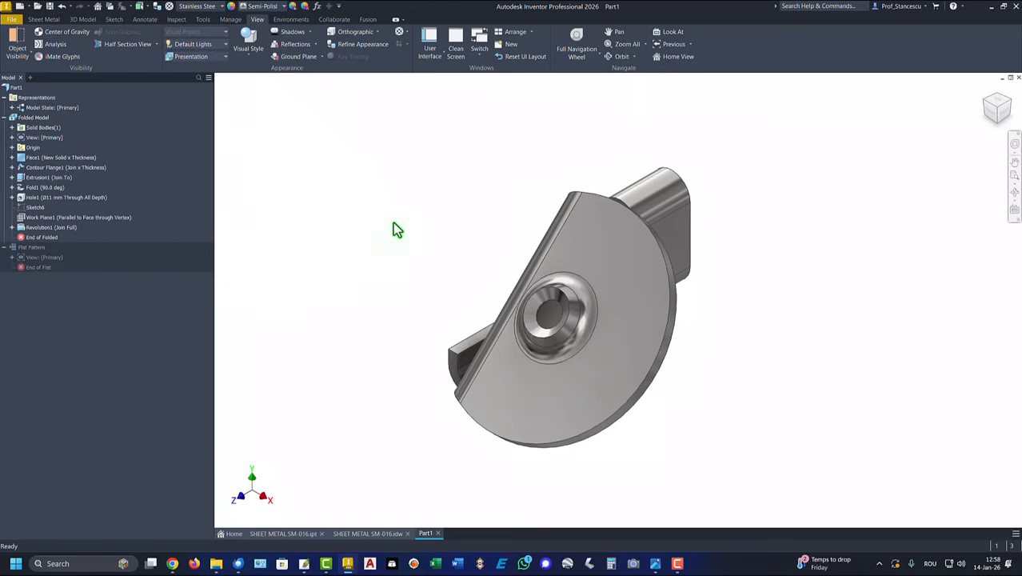
pyautogui.press('F6')
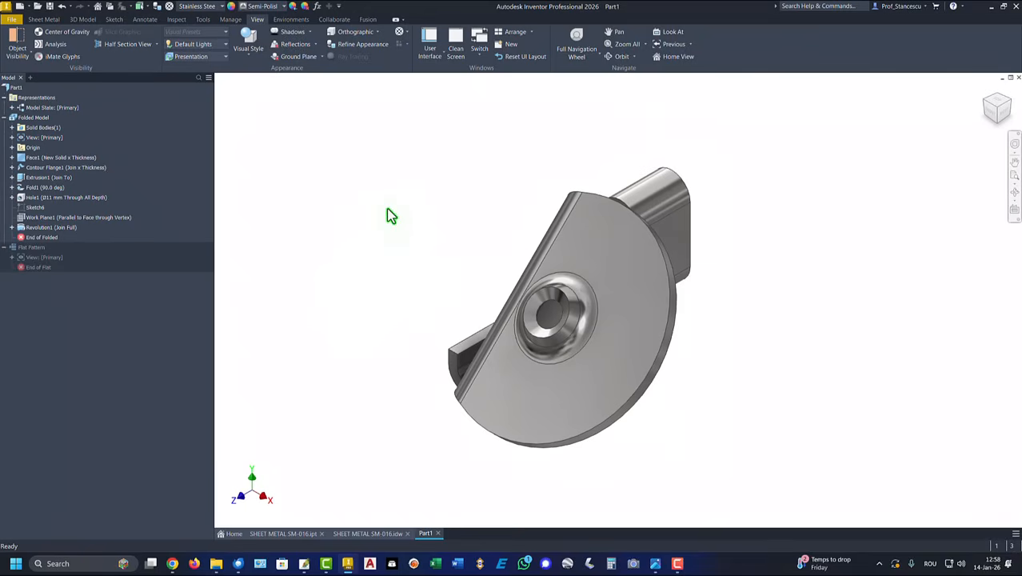